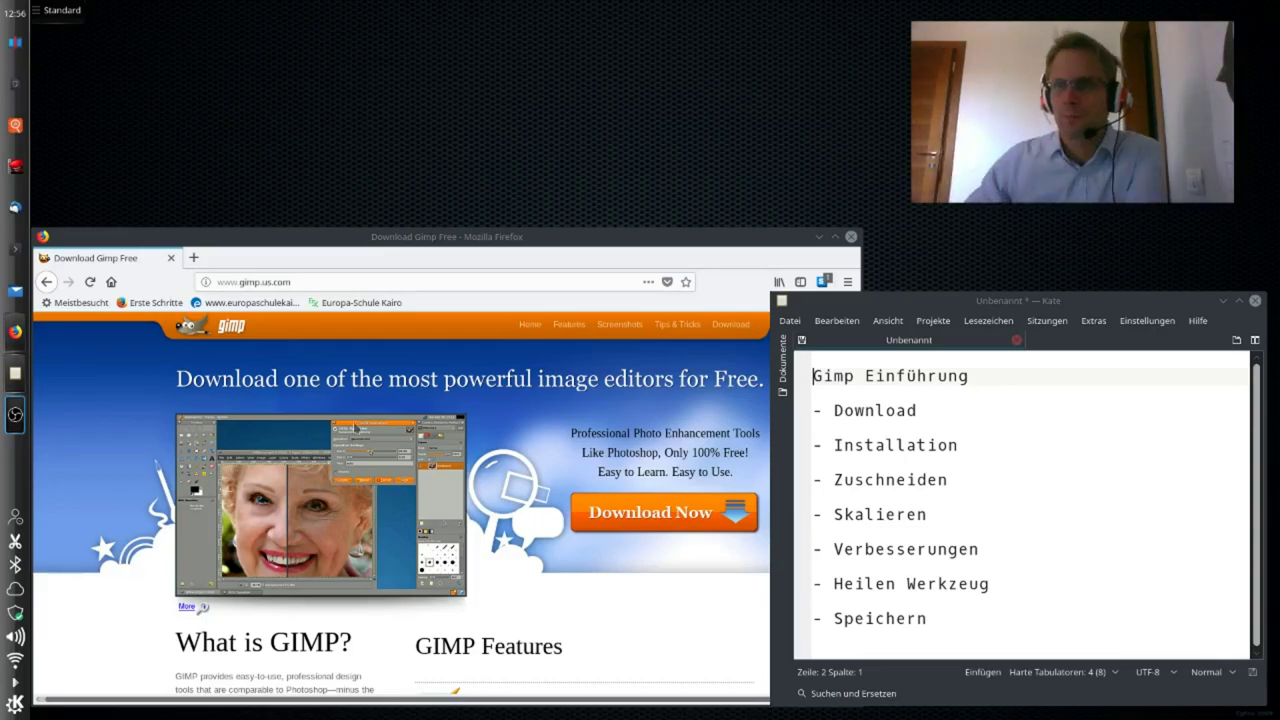
Maximise, then restore the Kate 'Gimp Einführung' outline, and minimise it to reveal the Firefox download page.
click(1239, 300)
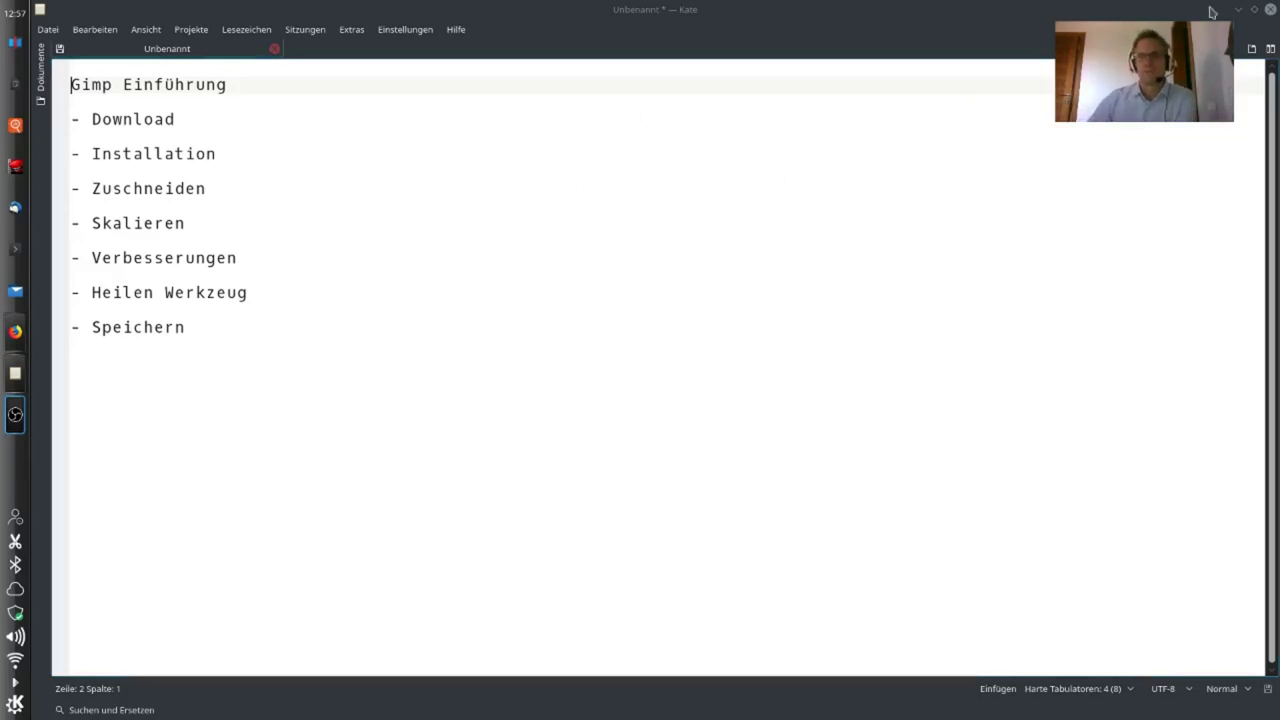
click(1254, 10)
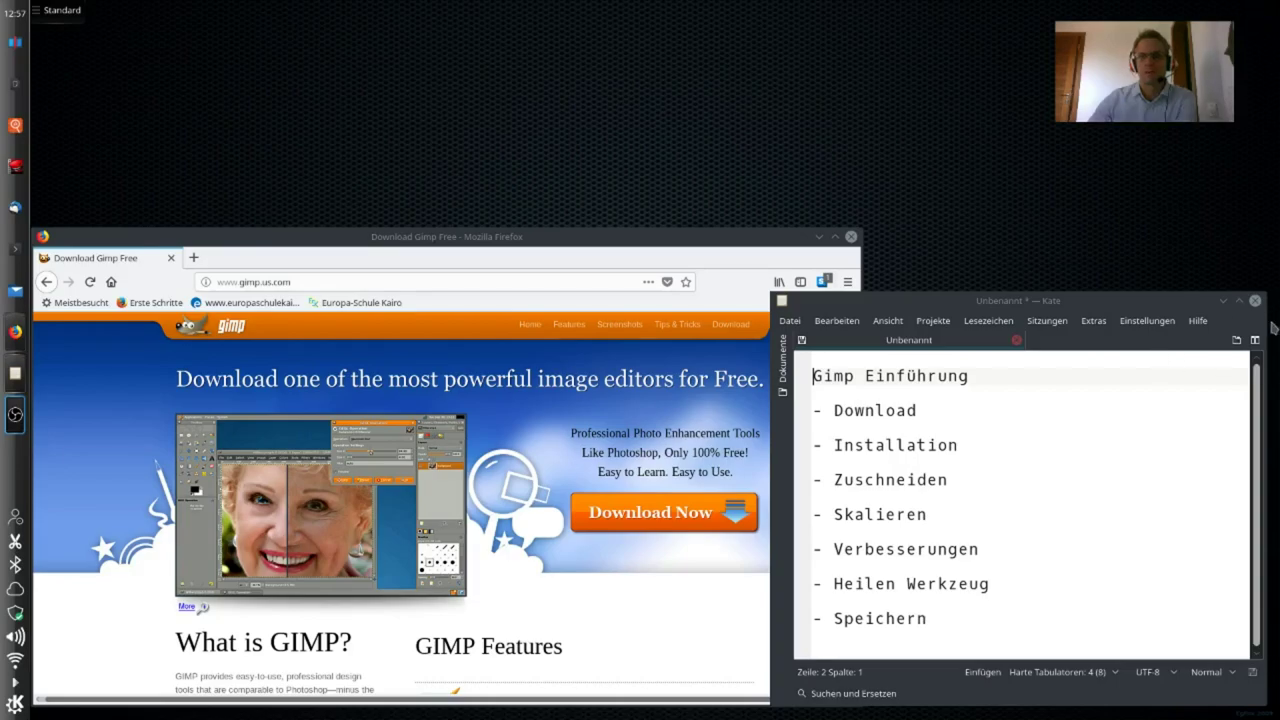
click(1221, 302)
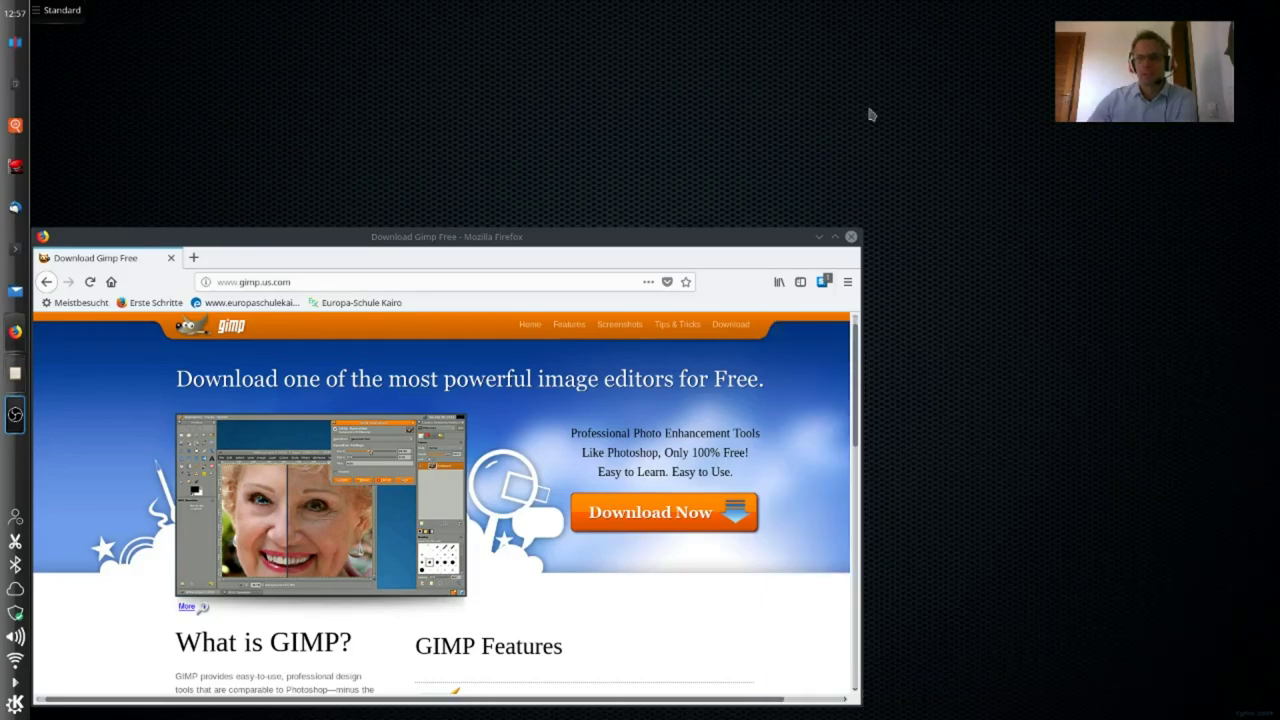
Go back to the DuckDuckGo gimp results, reopen the Download Gimp Free page, then minimise Firefox.
click(836, 238)
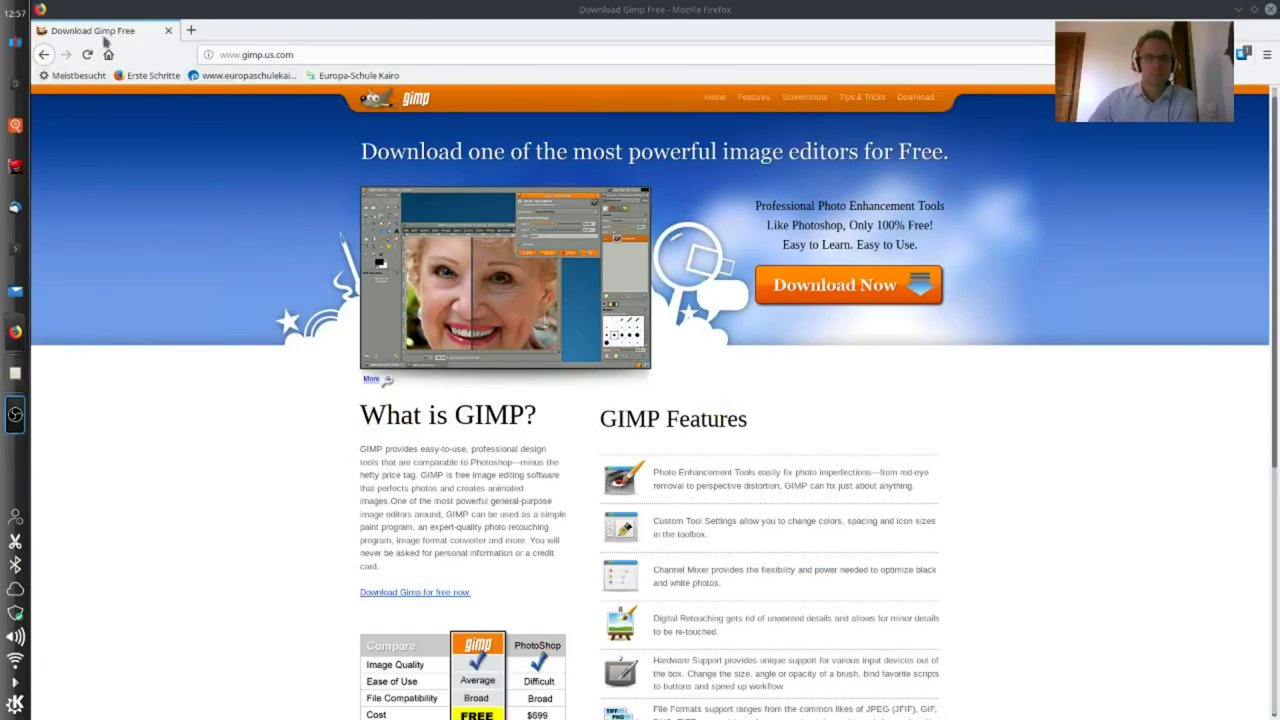
click(43, 56)
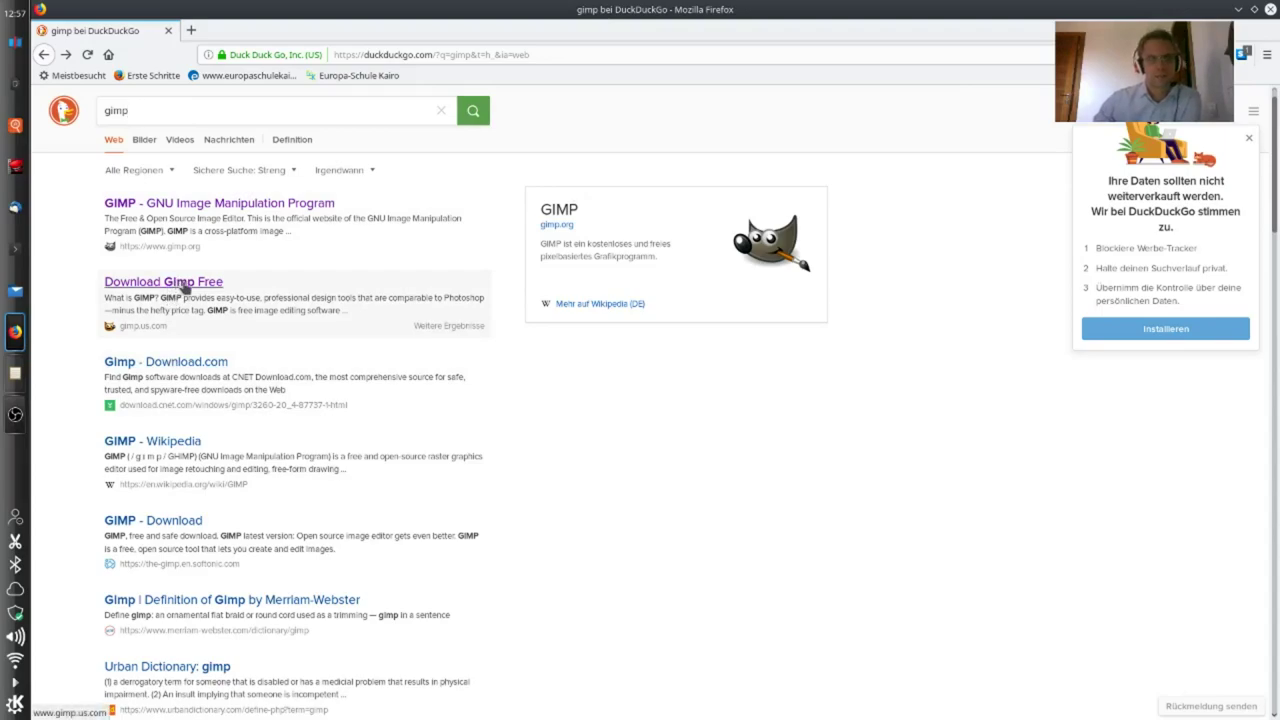
click(185, 287)
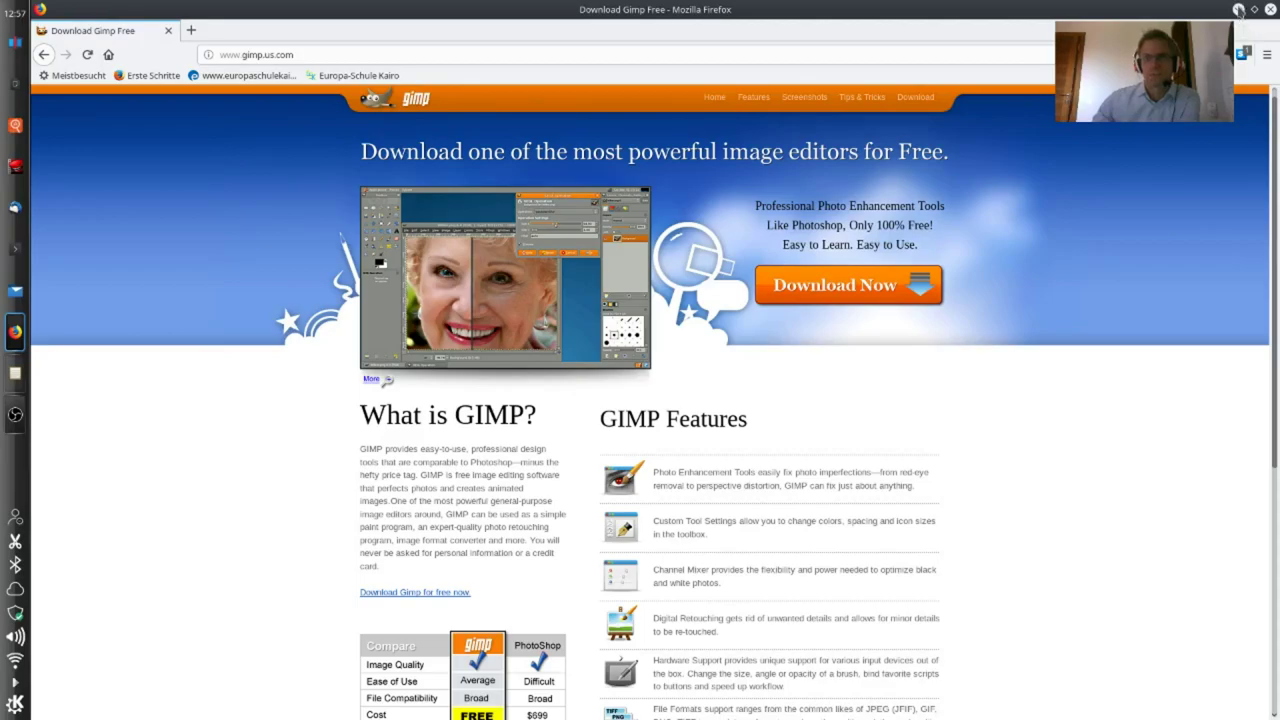
click(1238, 10)
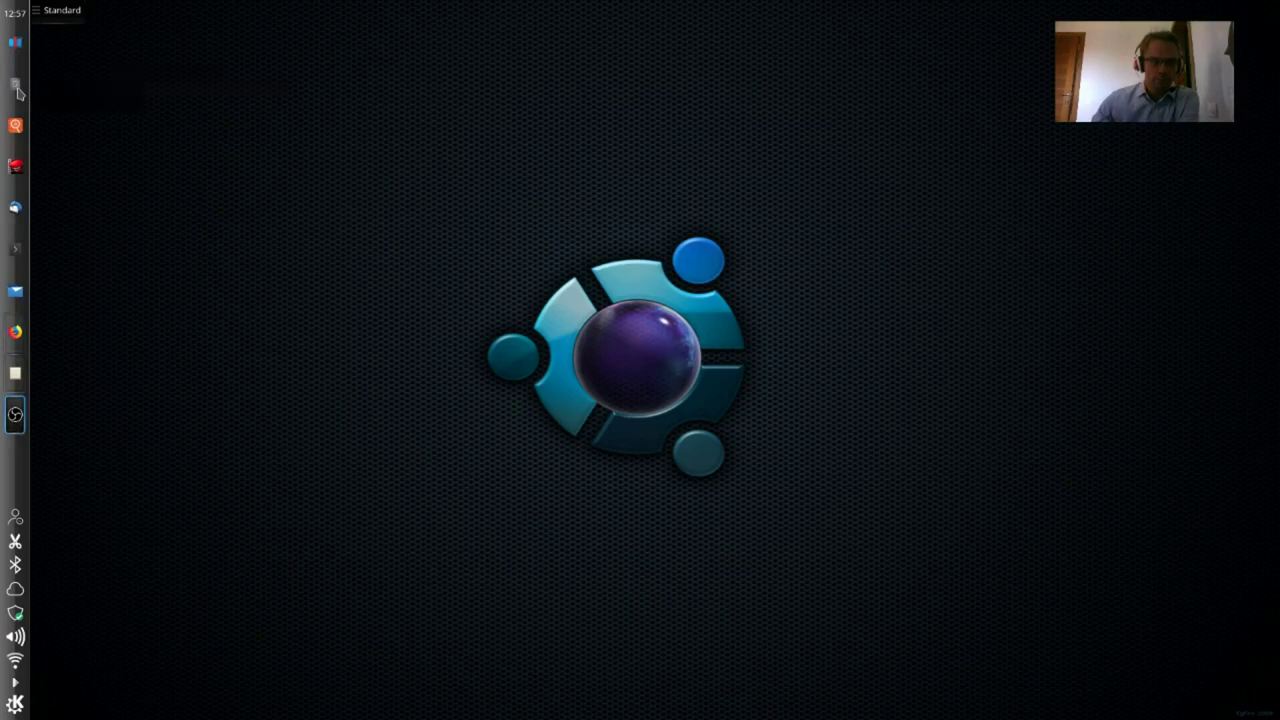
Start Konsole maximised with the font enlarged two steps.
drag(20, 258, 406, 260)
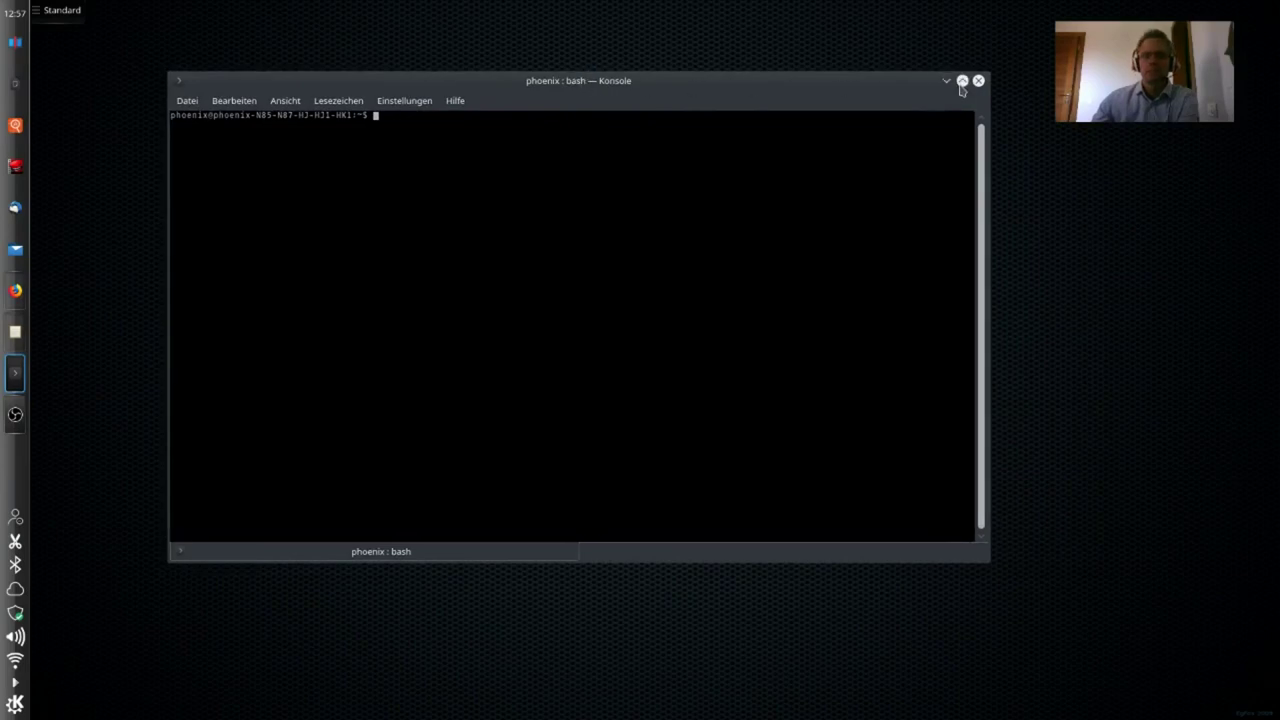
click(963, 76)
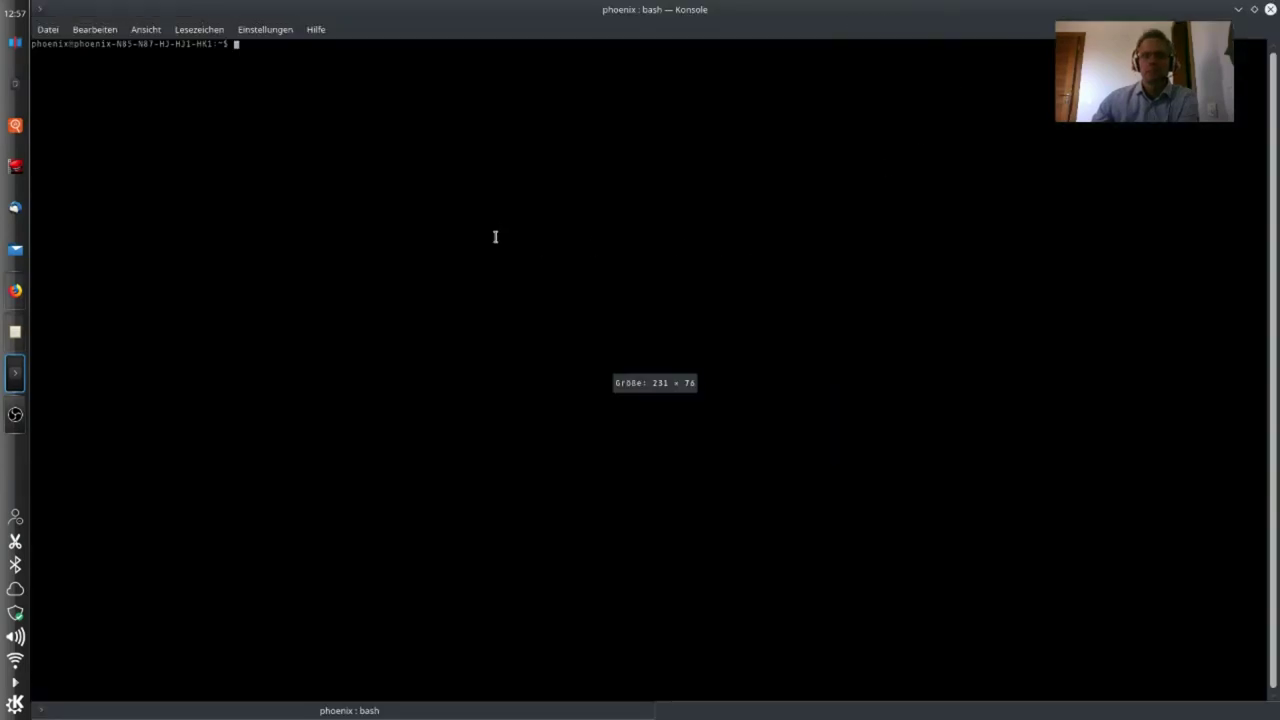
key(ctrl+plus)
key(ctrl+plus)
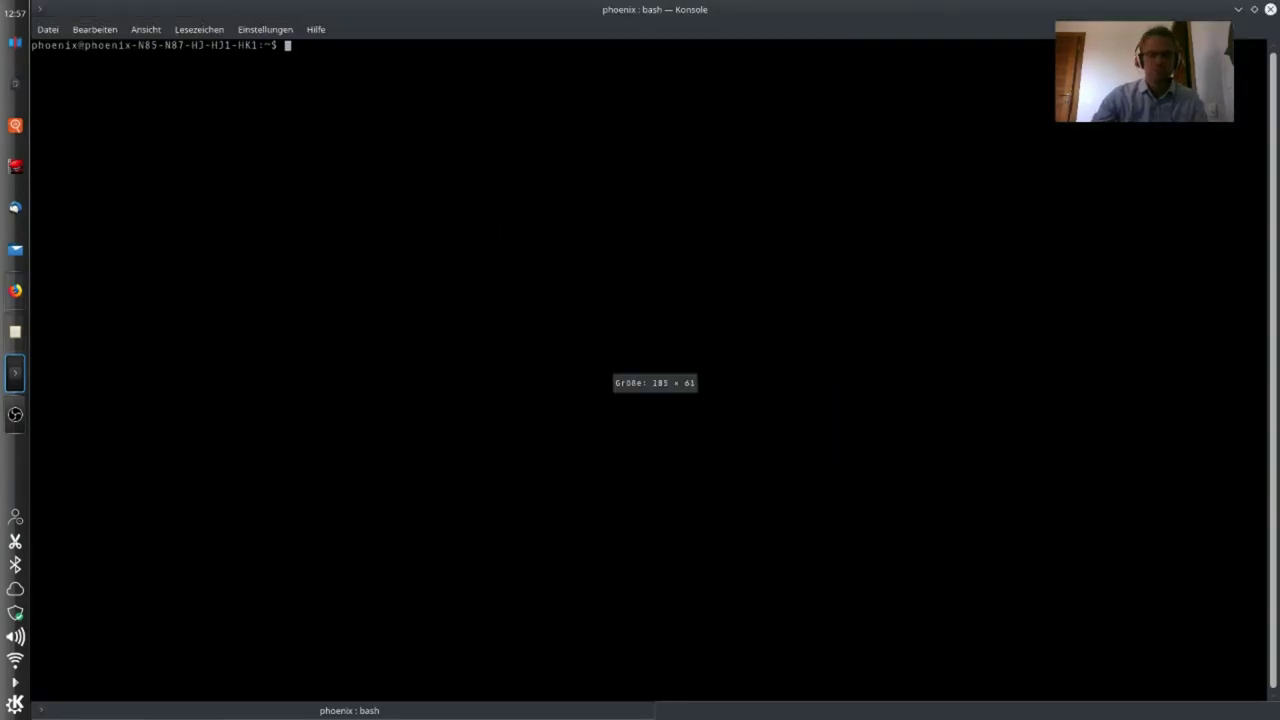
key(ctrl+plus)
Run sudo apt-get install gimp, which reports 2.8.16 already newest, then close Konsole.
text(su)
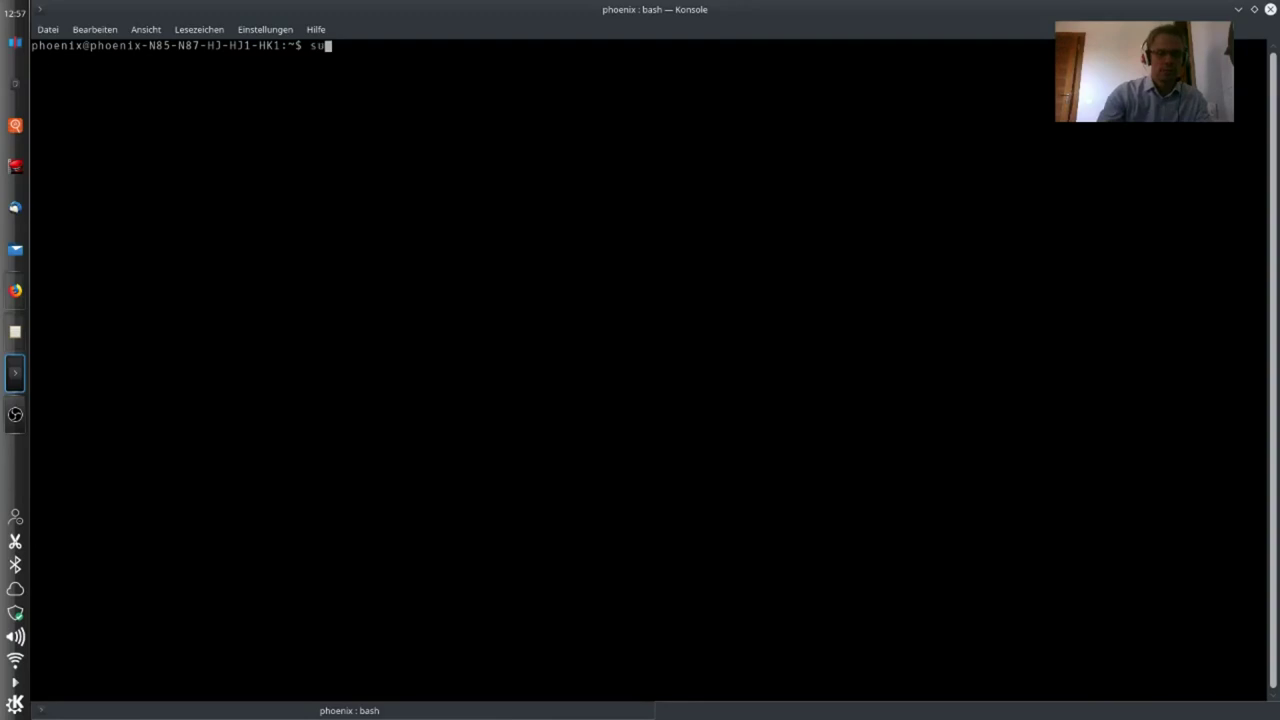
text(do apt)
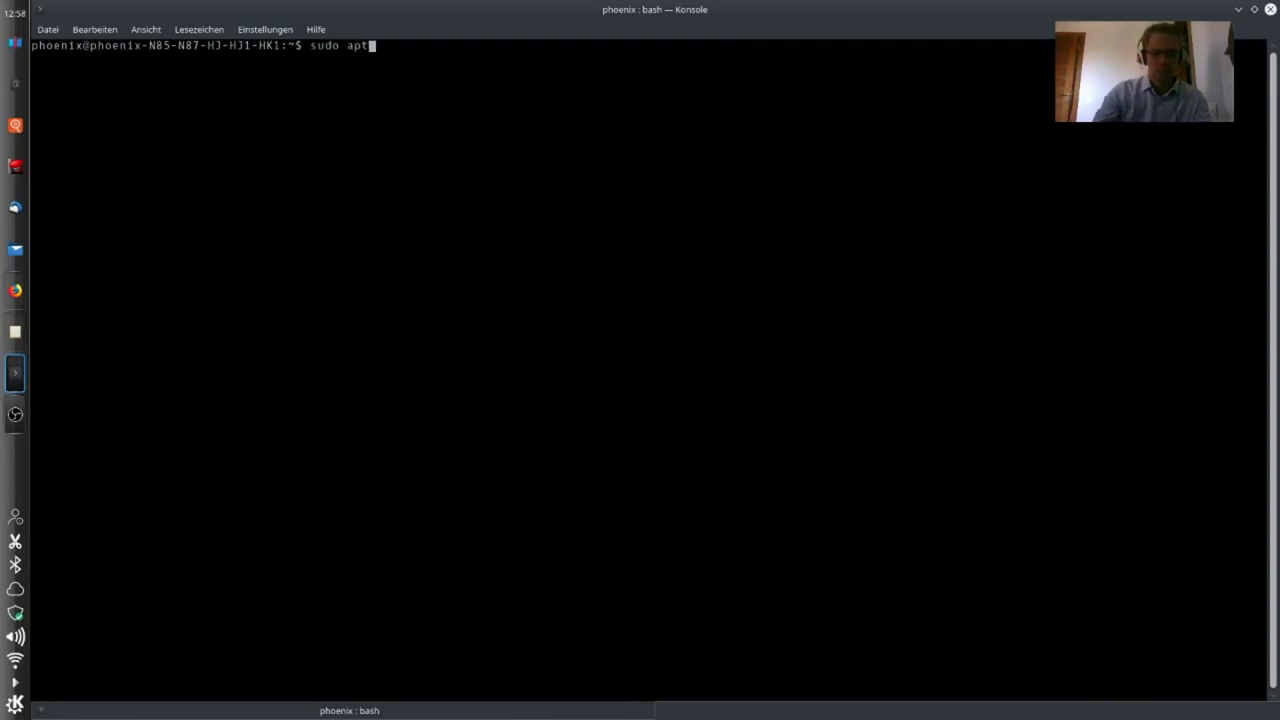
text(-get in)
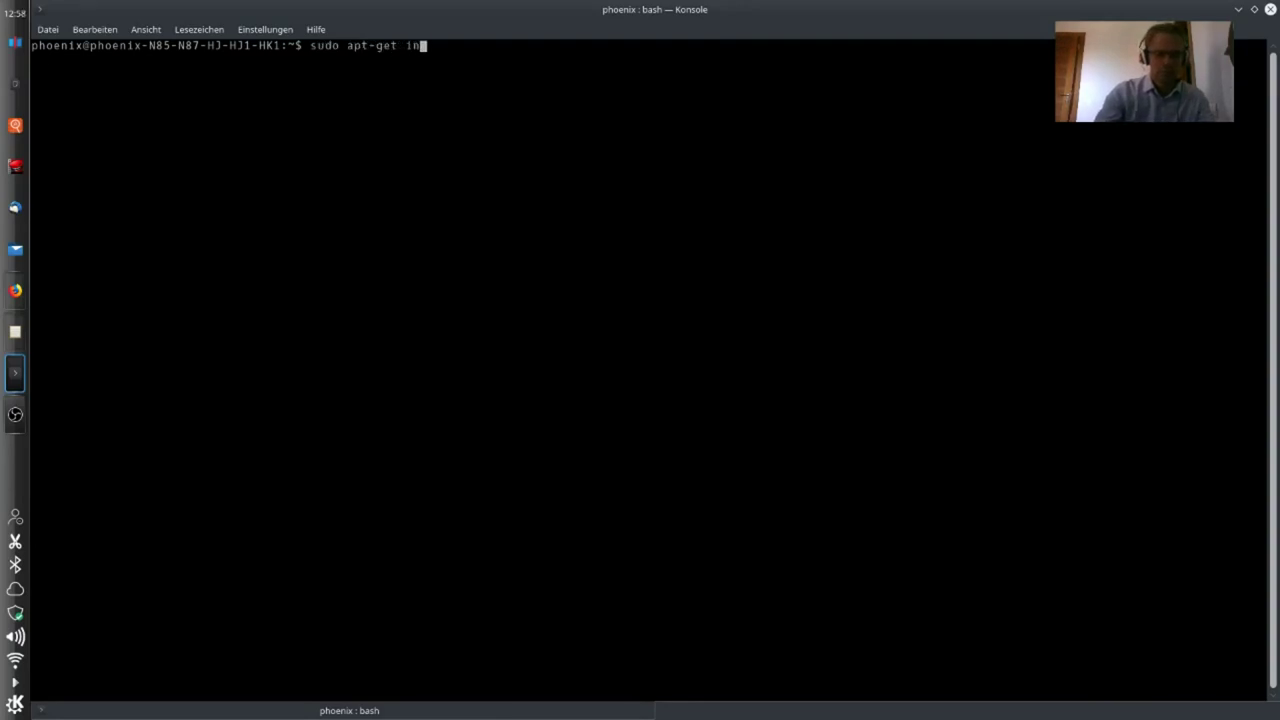
text(stall g)
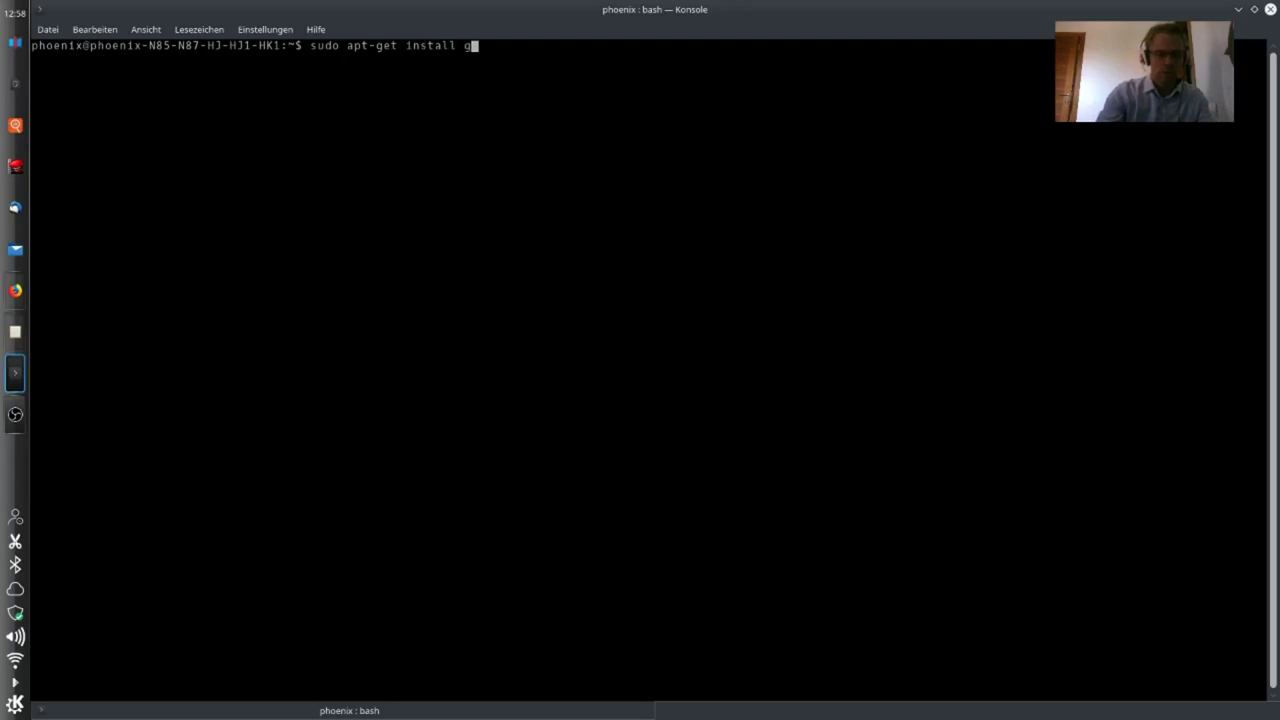
text(imp)
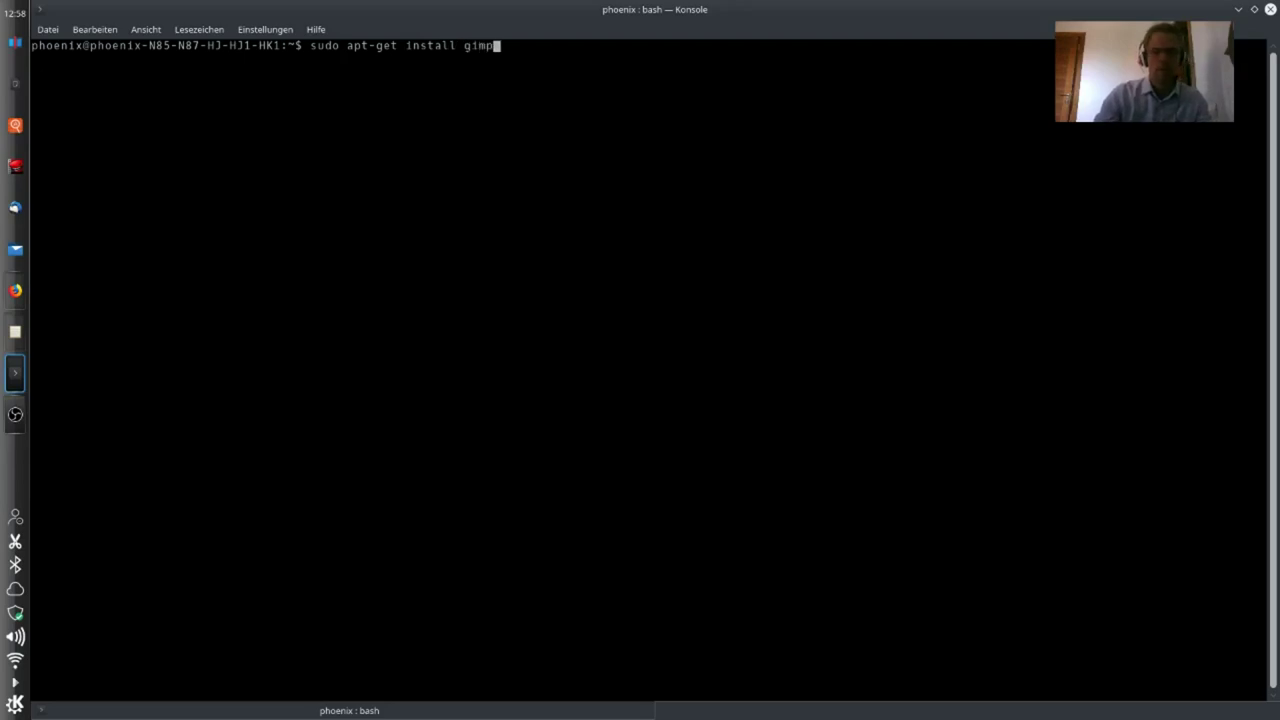
key(Return)
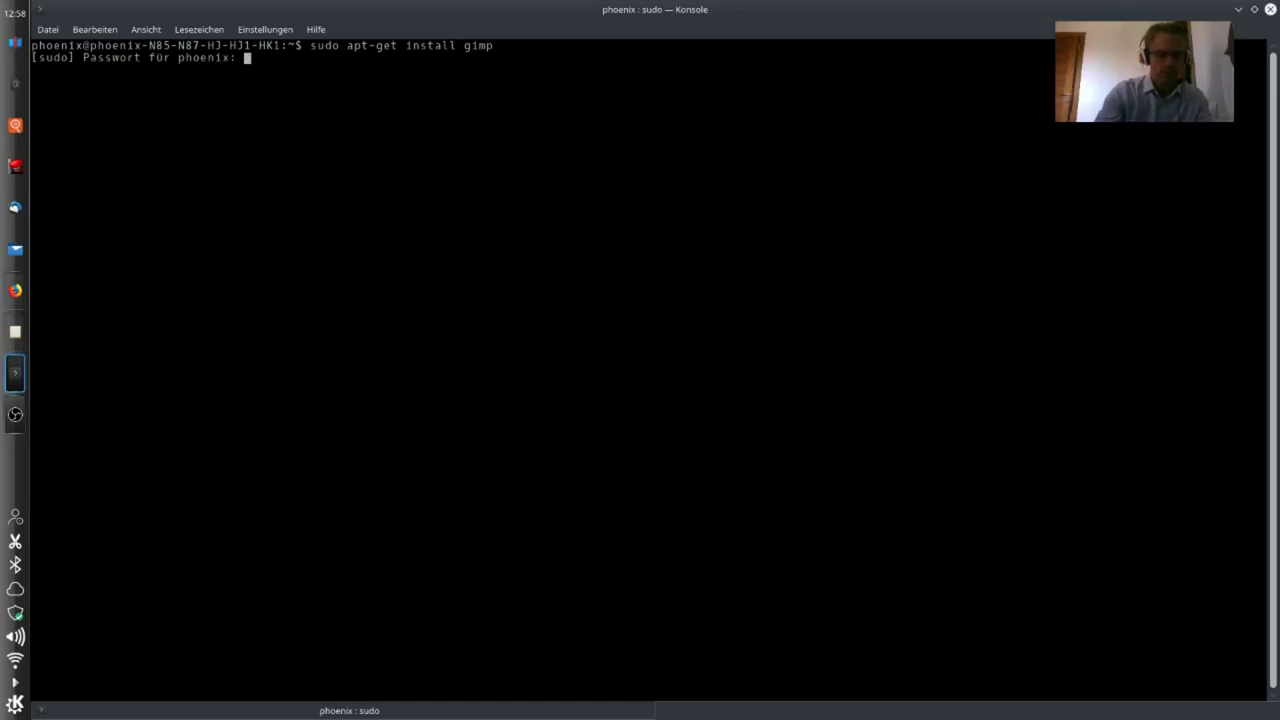
key(Return)
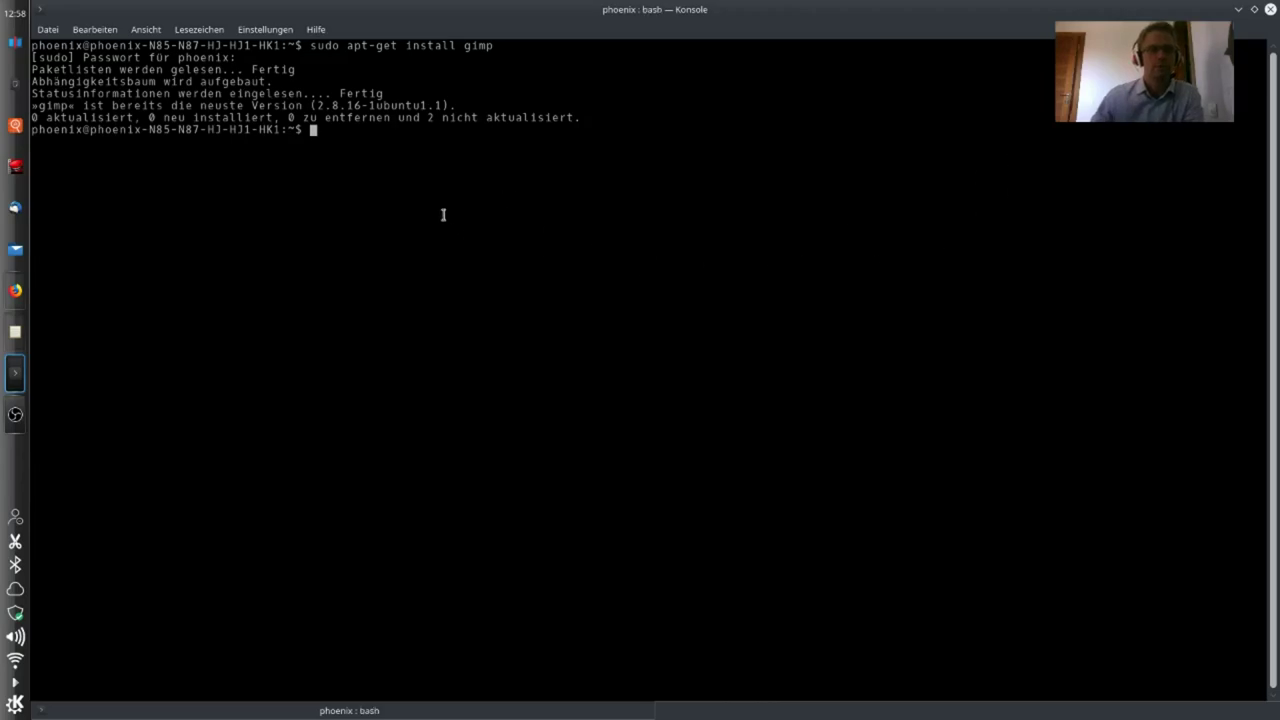
click(1254, 9)
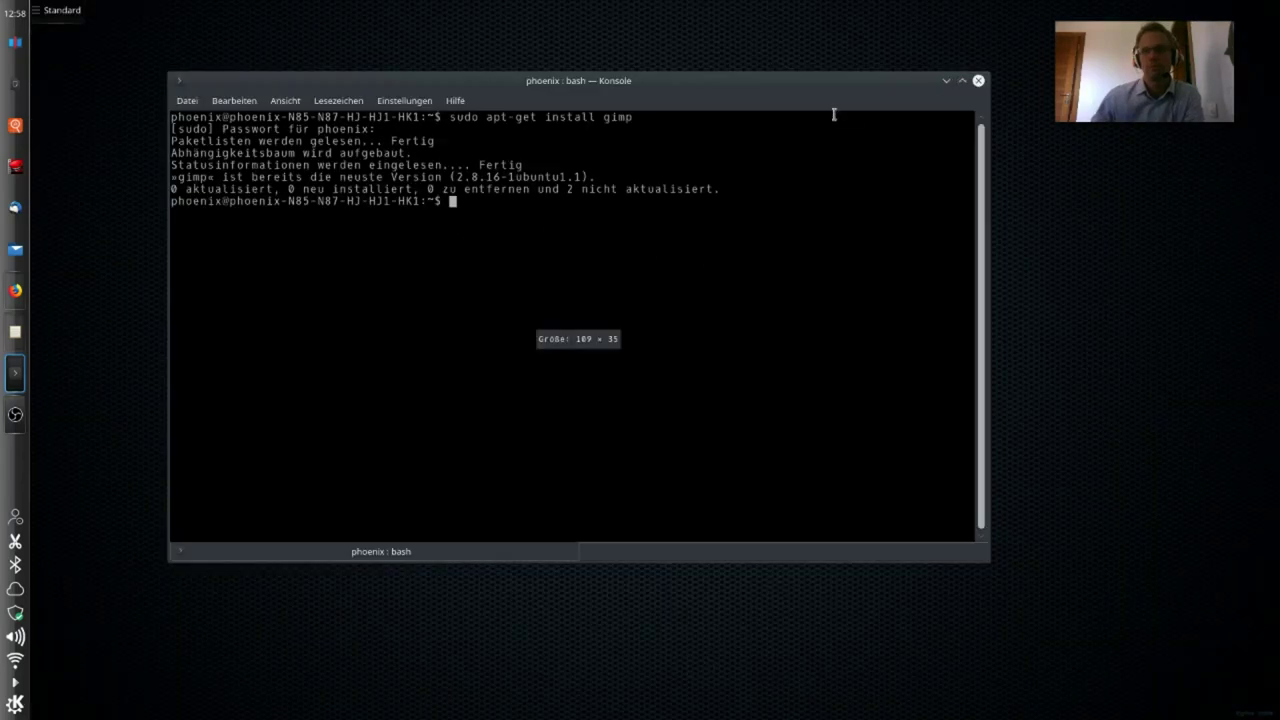
click(979, 81)
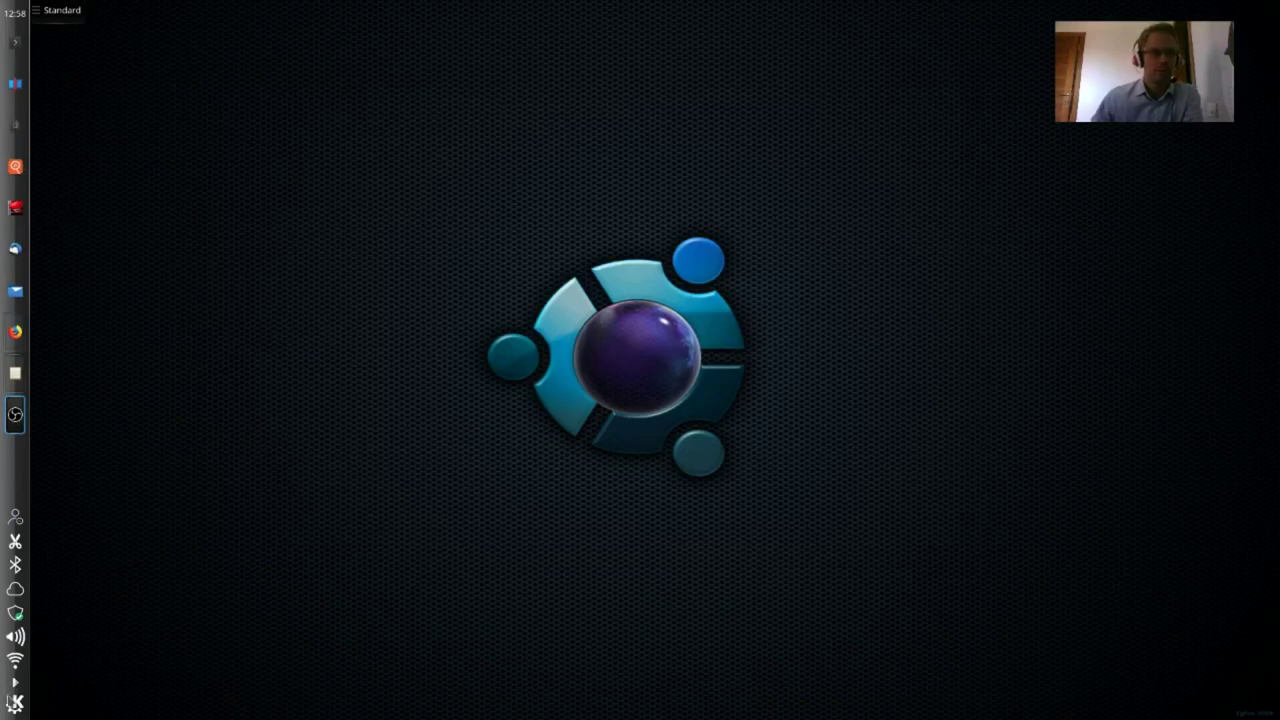
Search Discover for 'gimp', finding GIMP Bildbearbeitung already installed, then close Discover.
click(15, 704)
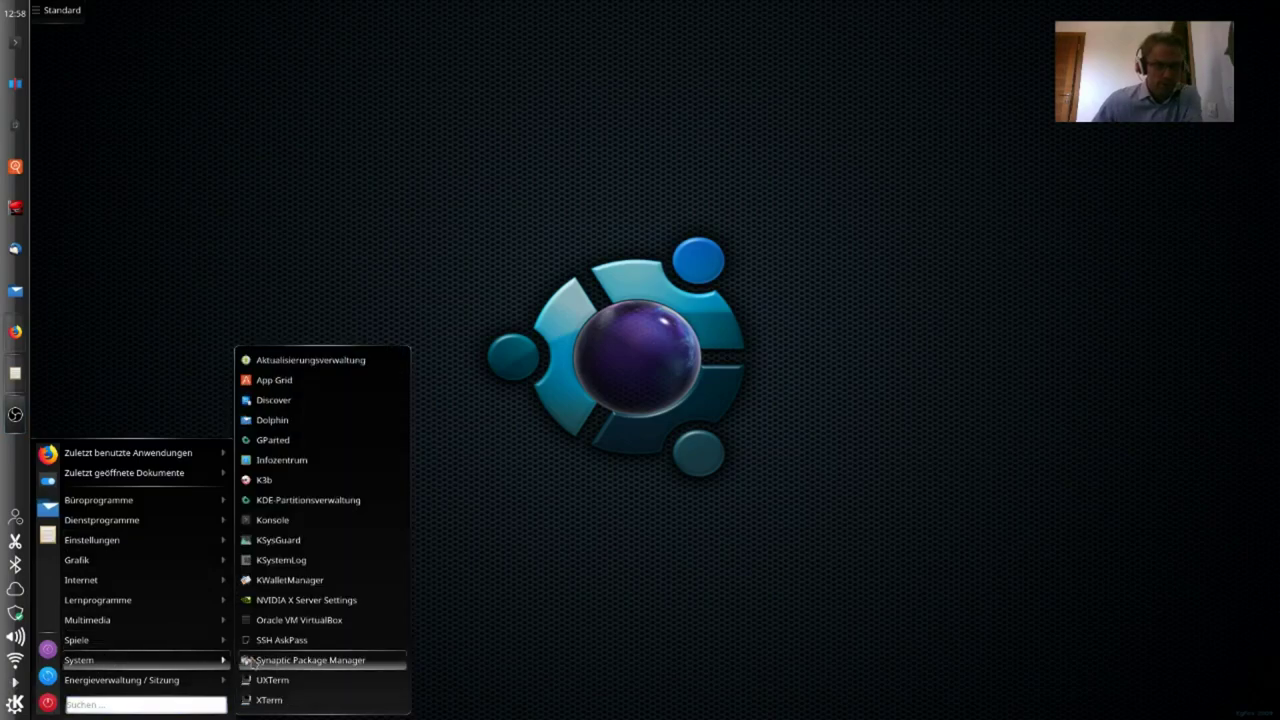
mouse_move(130, 660)
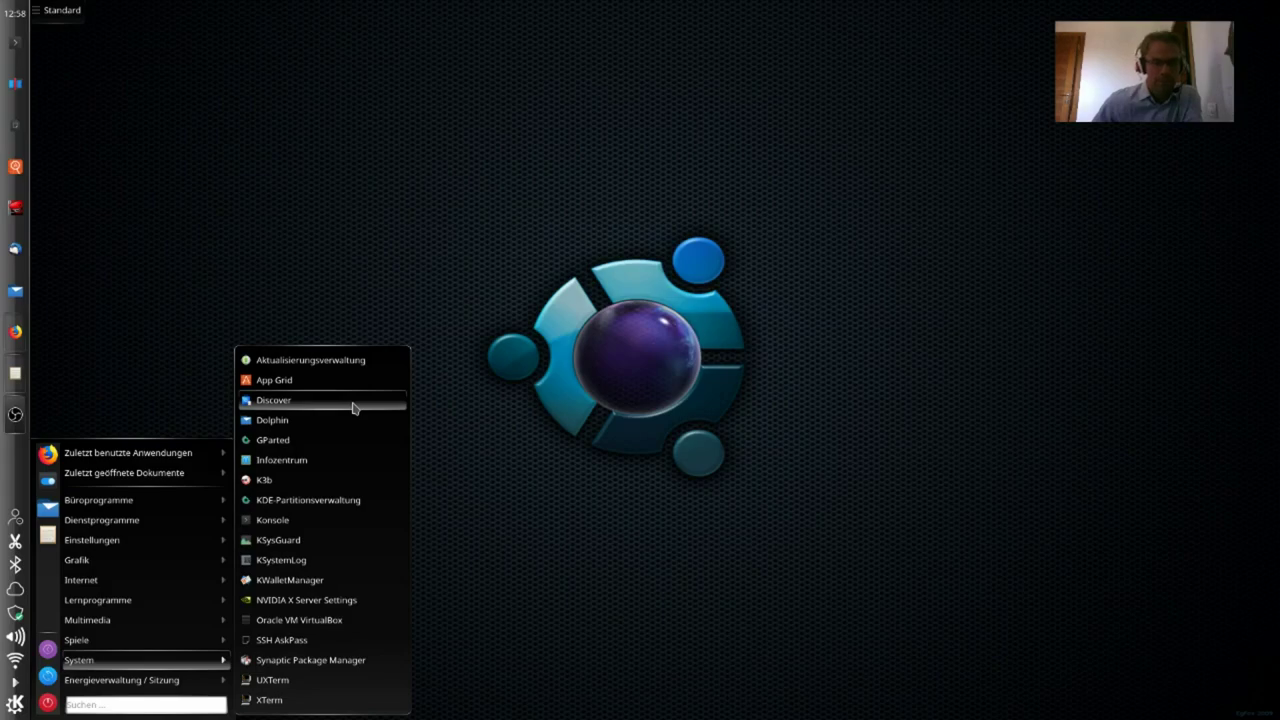
click(353, 408)
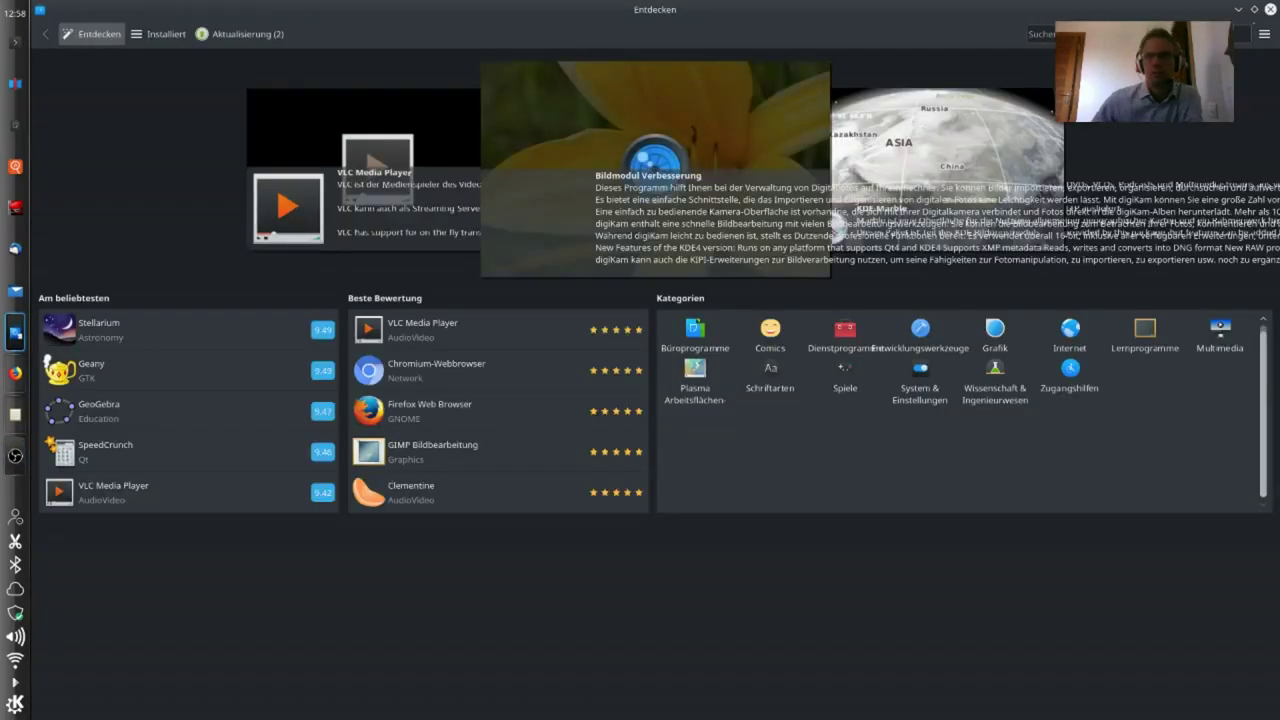
text(gimp)
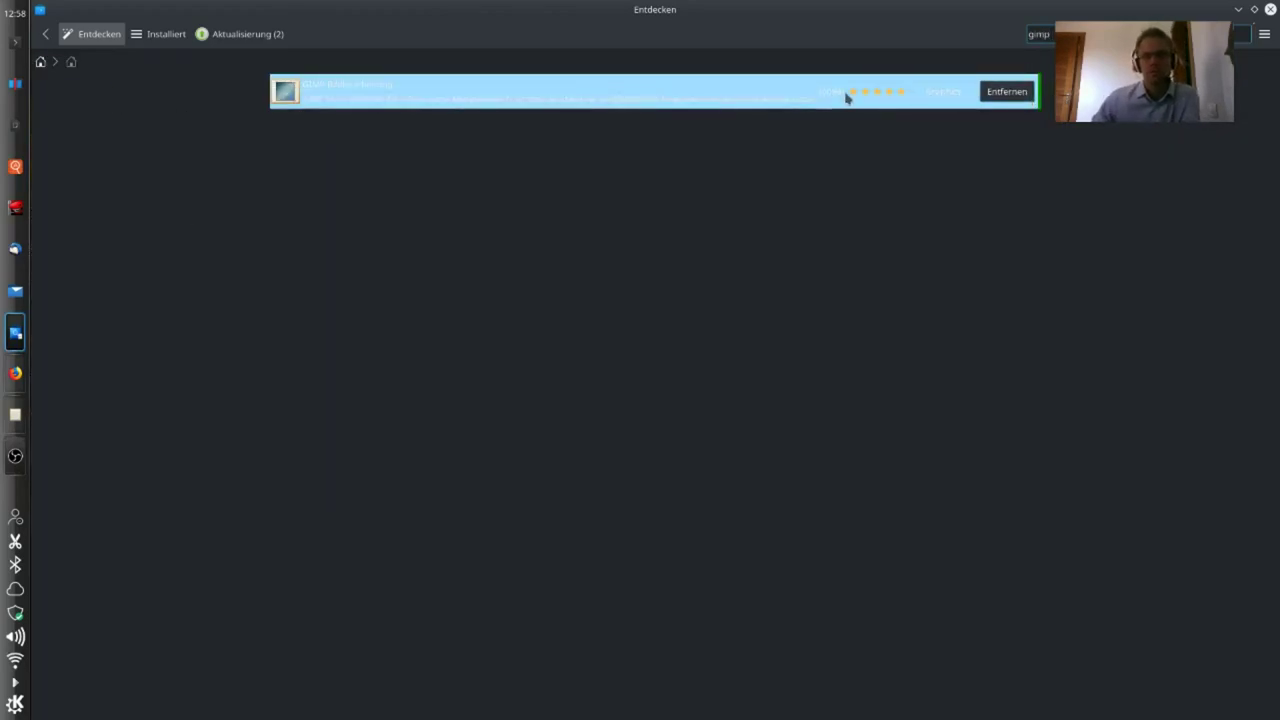
click(1270, 9)
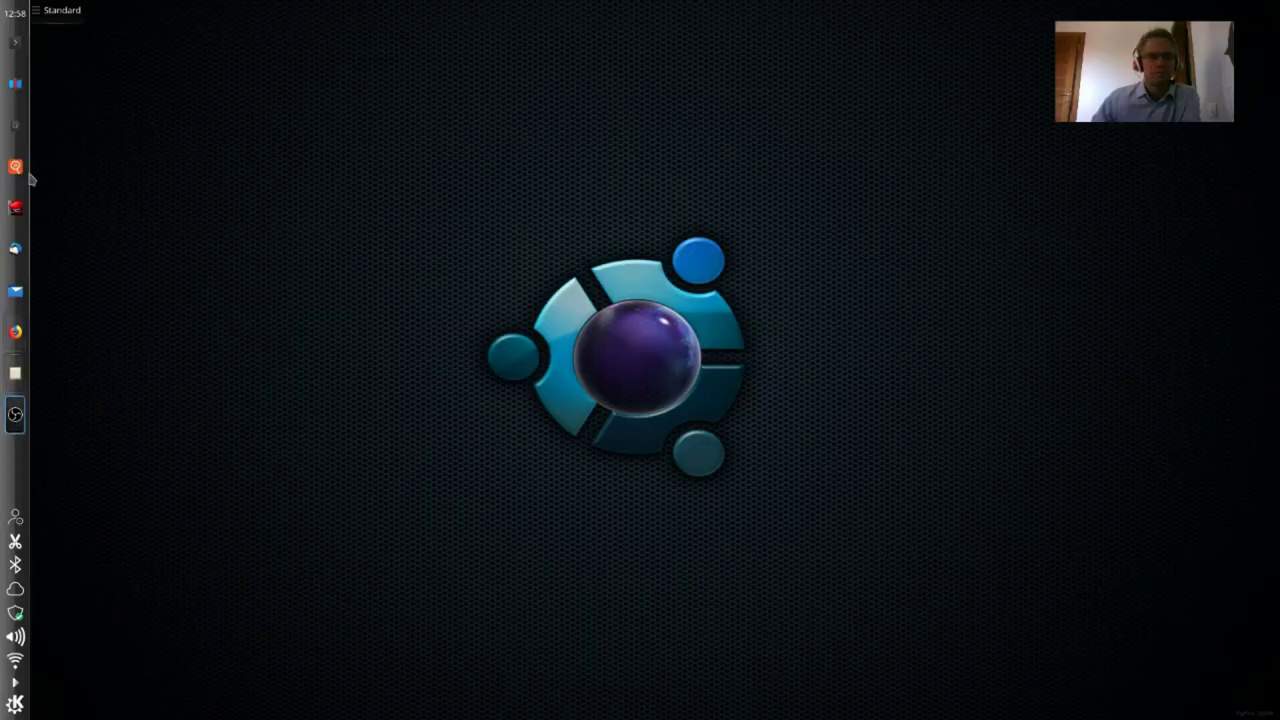
Search App Grid for 'gimp', view the installed GIMP – Bildbearbeitung 2.8.16 page, then close it.
click(15, 167)
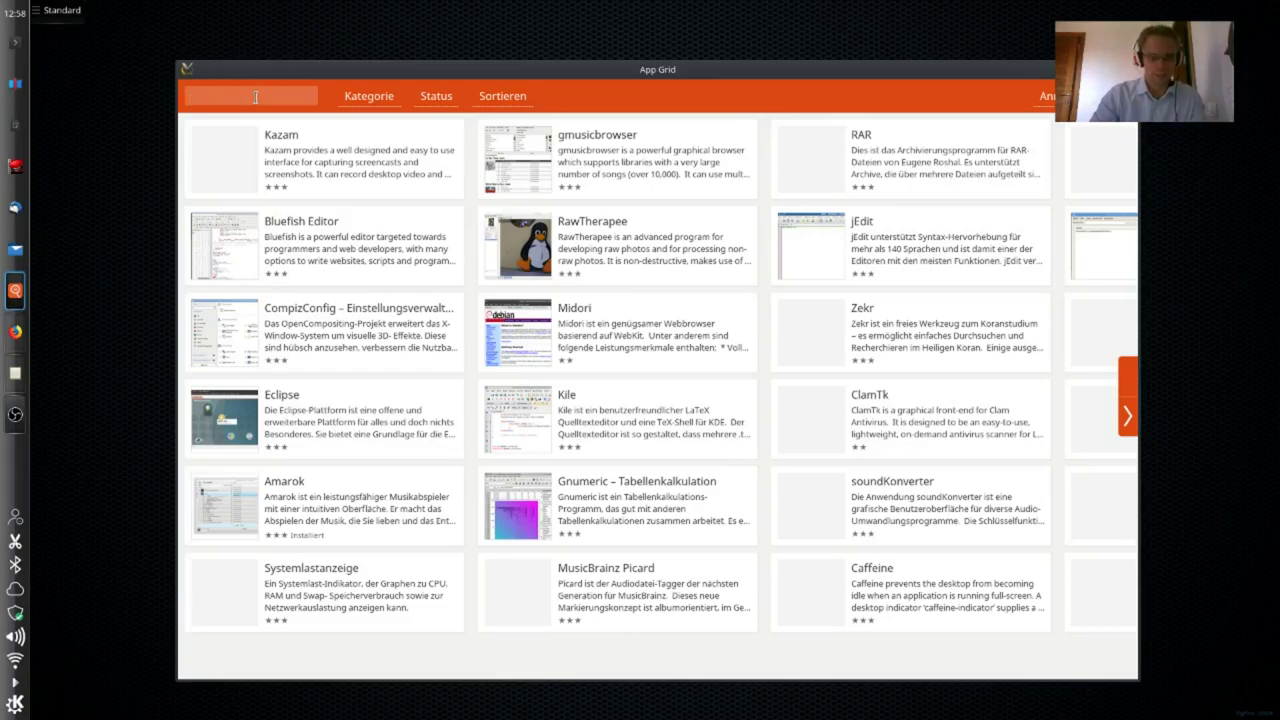
text(gimp)
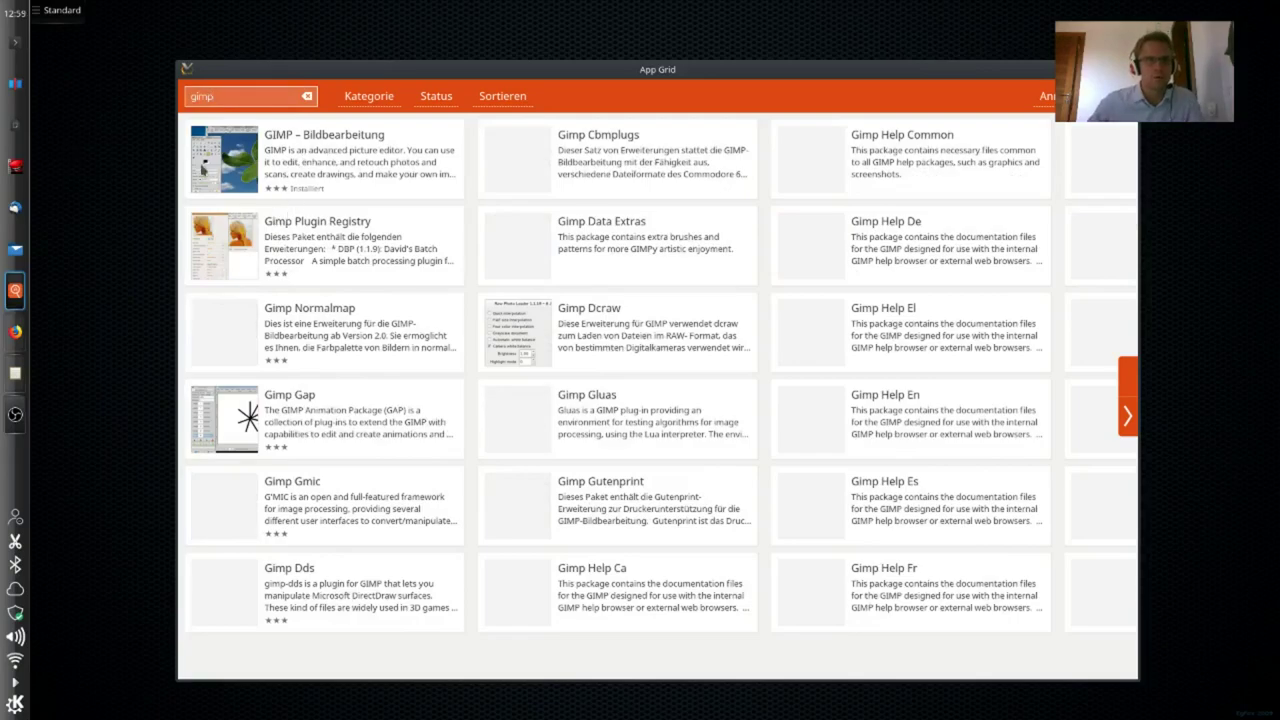
click(259, 167)
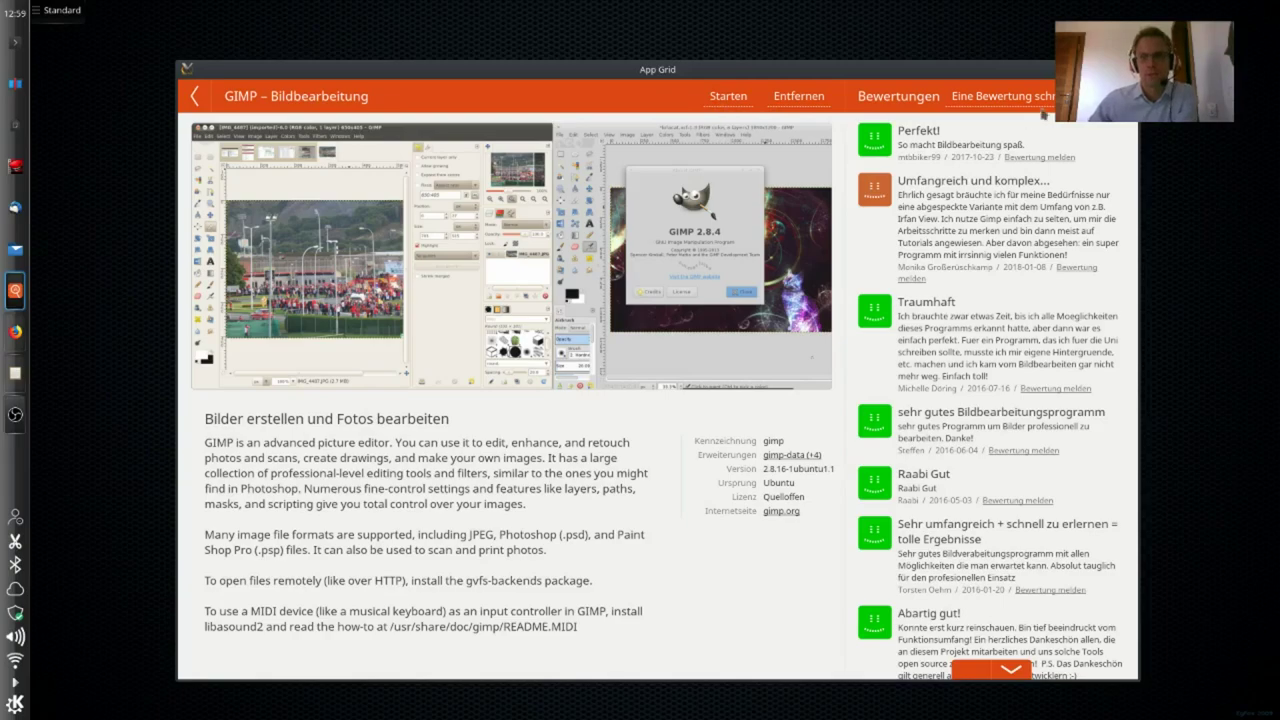
key(alt+F4)
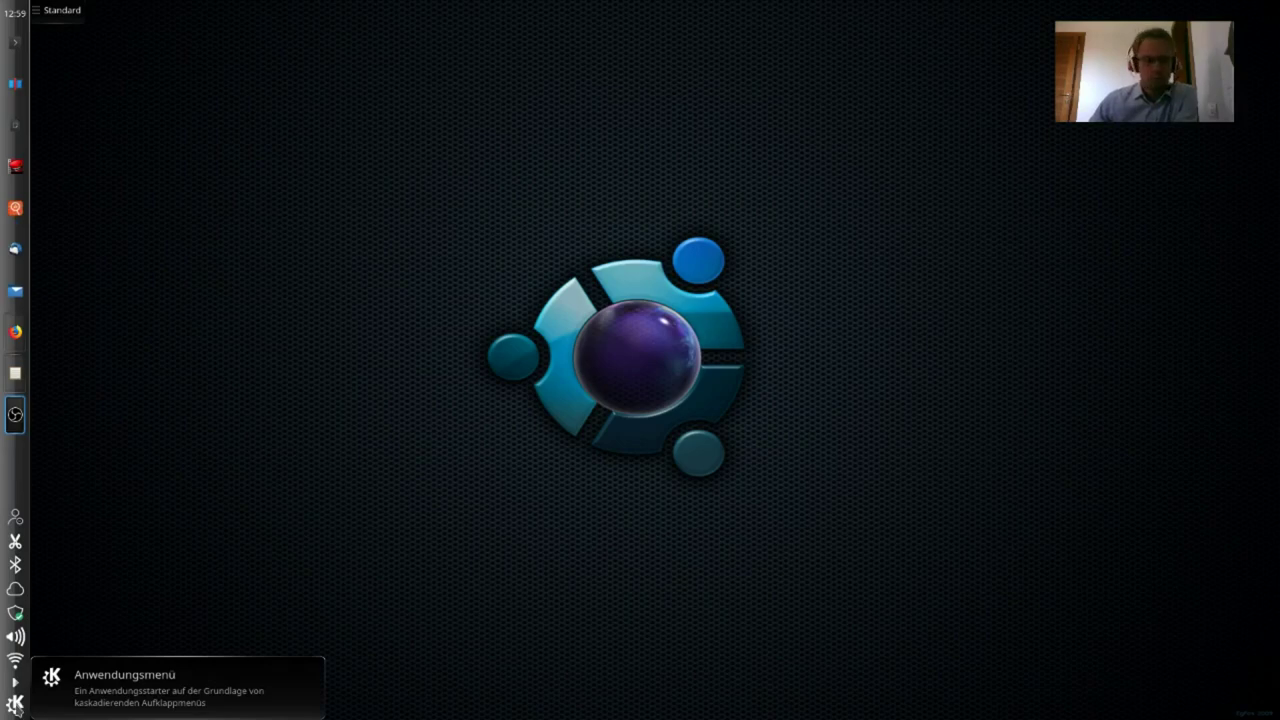
Delete the Download and Installation lines from the 'Gimp Einführung' outline, then minimise Kate.
click(15, 373)
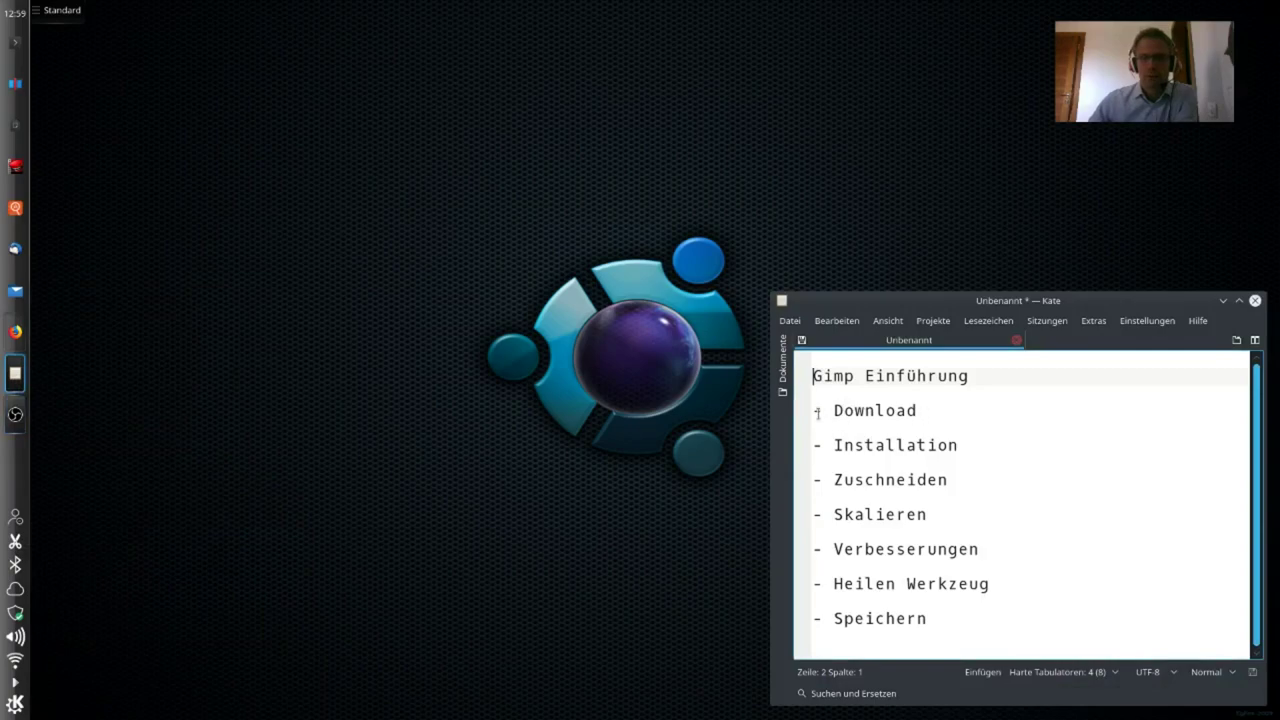
drag(815, 411, 966, 409)
key(Delete)
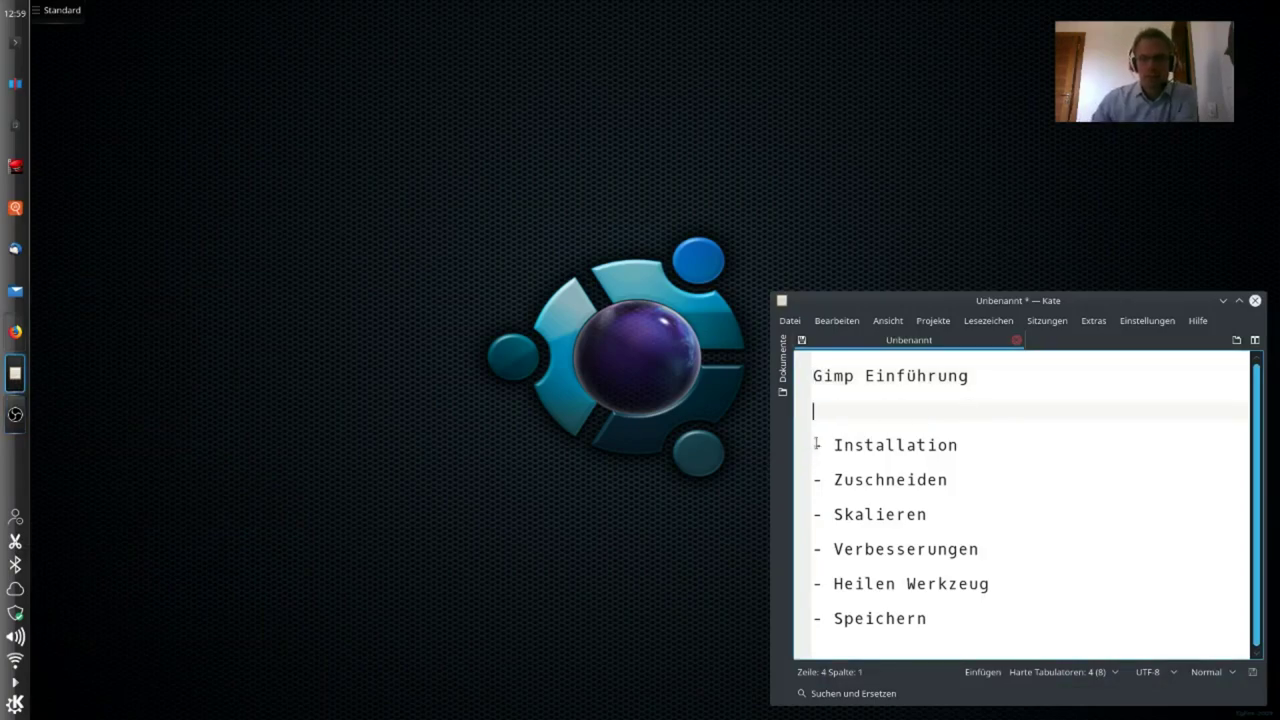
drag(814, 444, 966, 445)
key(Delete)
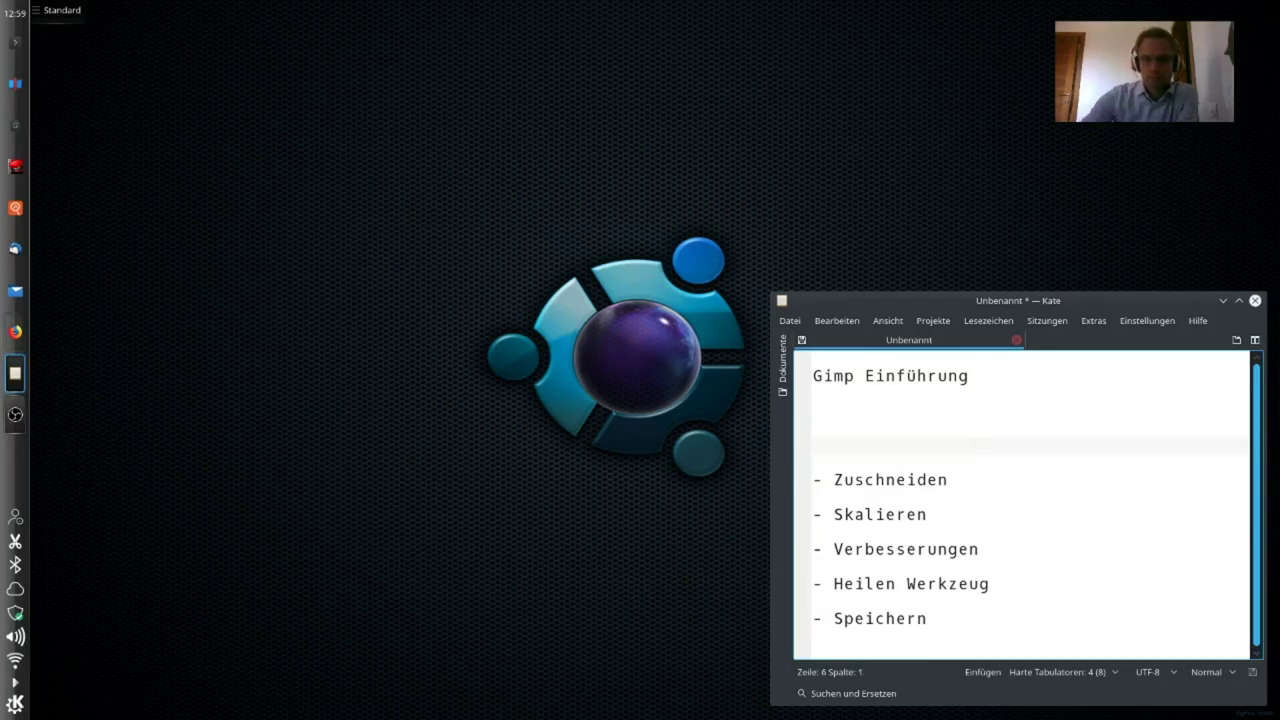
click(1222, 301)
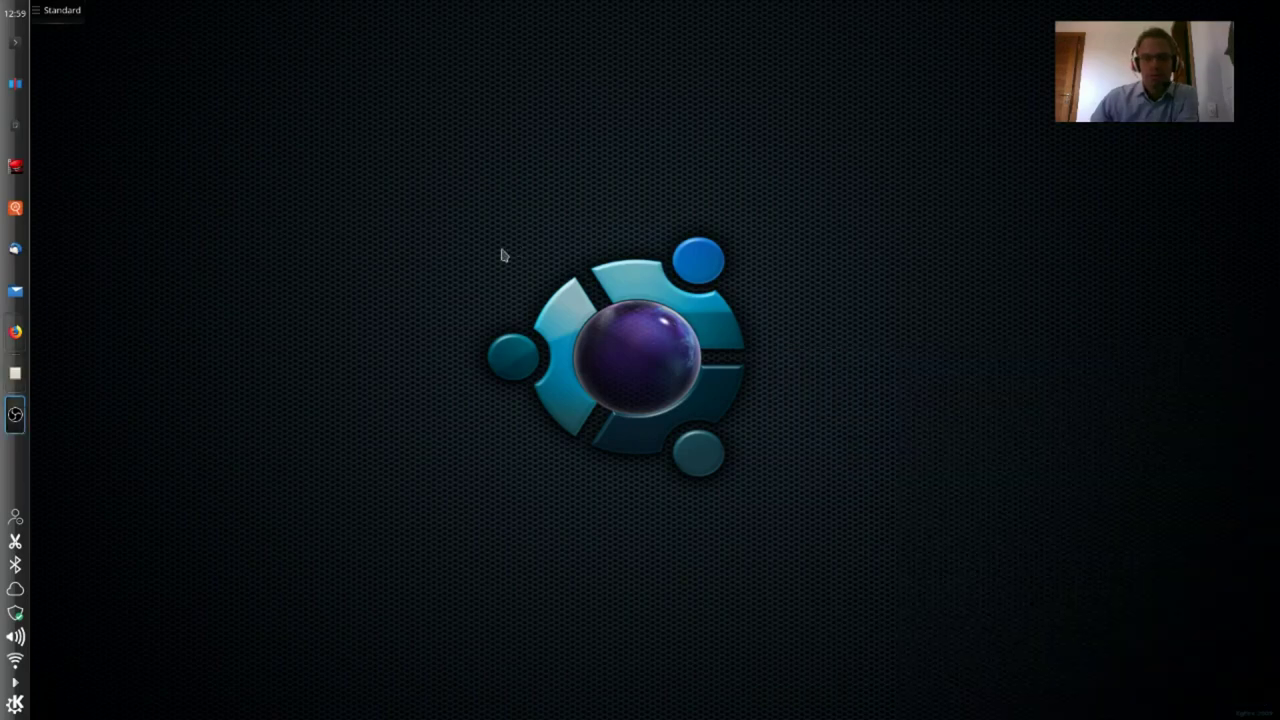
Launch GIMP by searching 'gimp' in the KDE application menu.
click(16, 704)
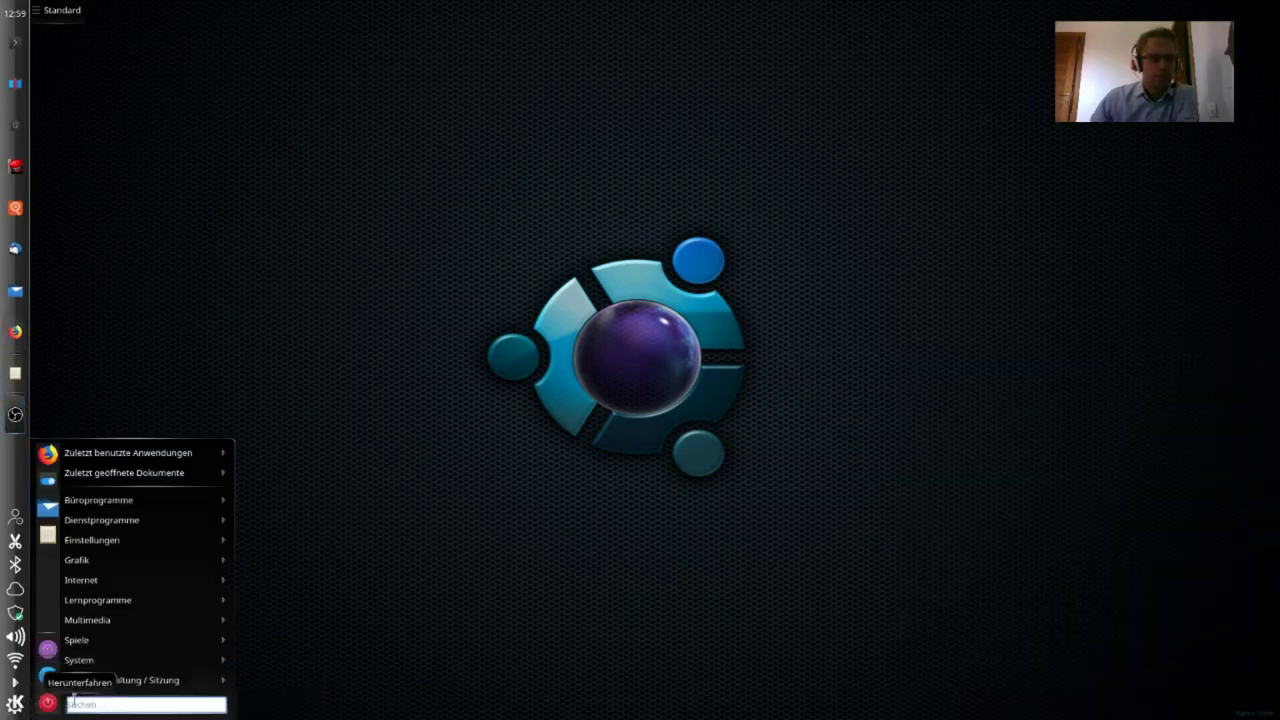
text(gimp)
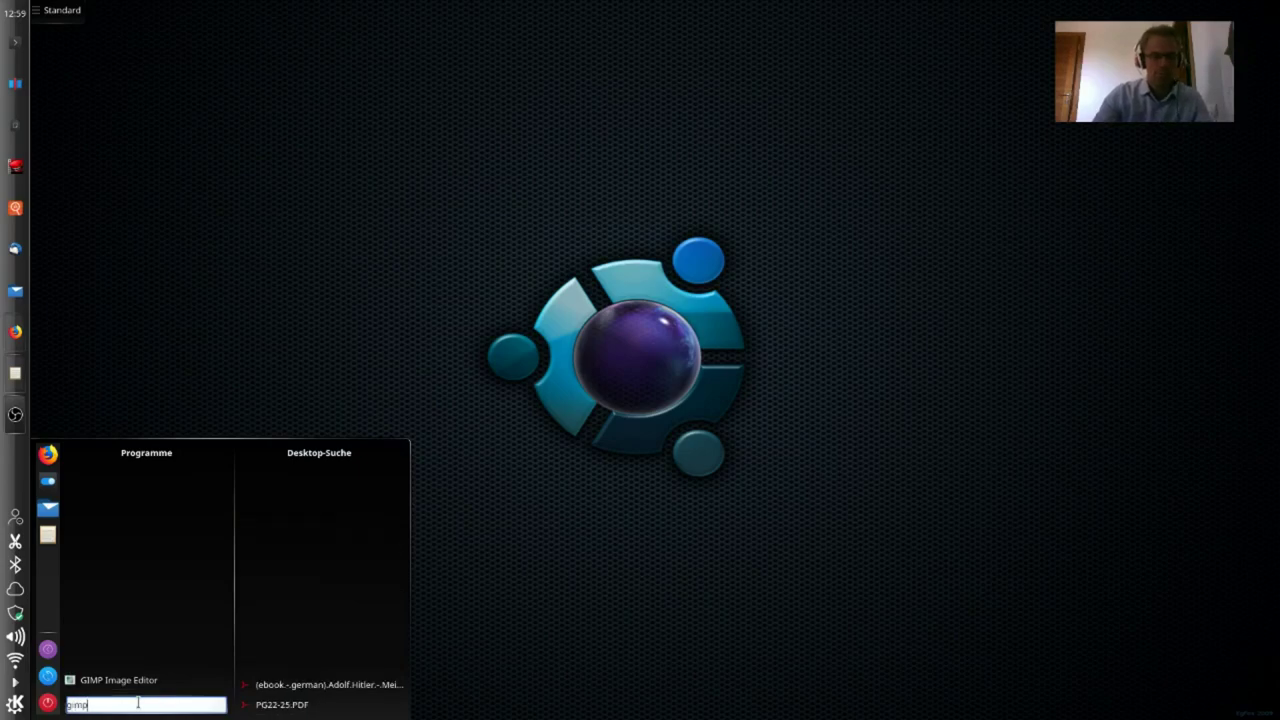
key(Return)
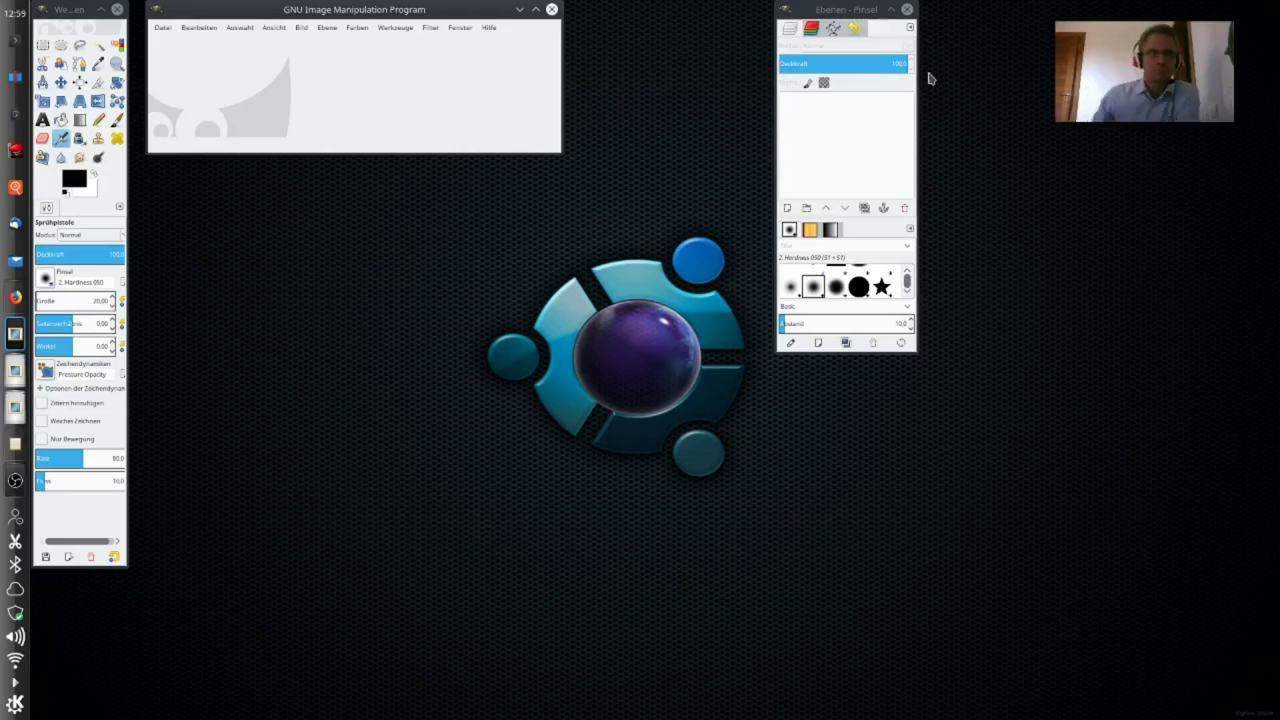
Move the GIMP main window right, widen the toolbox, and look through the menus.
click(131, 121)
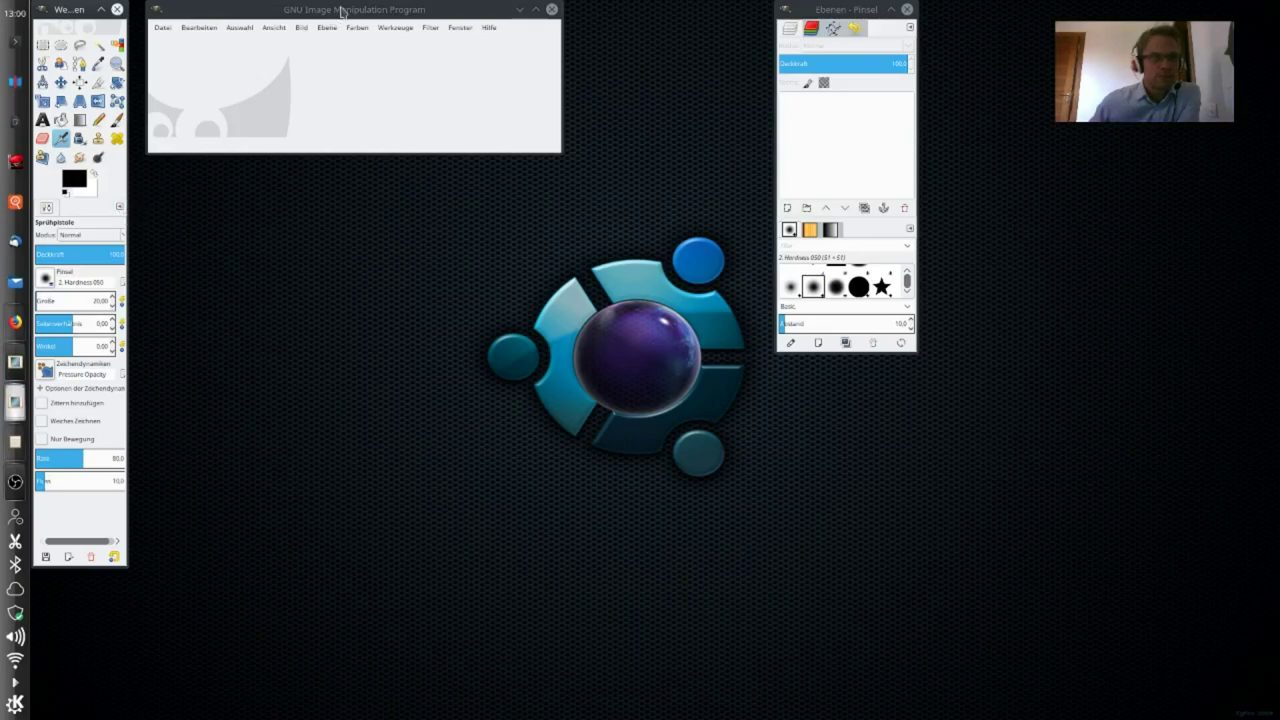
drag(340, 10, 385, 20)
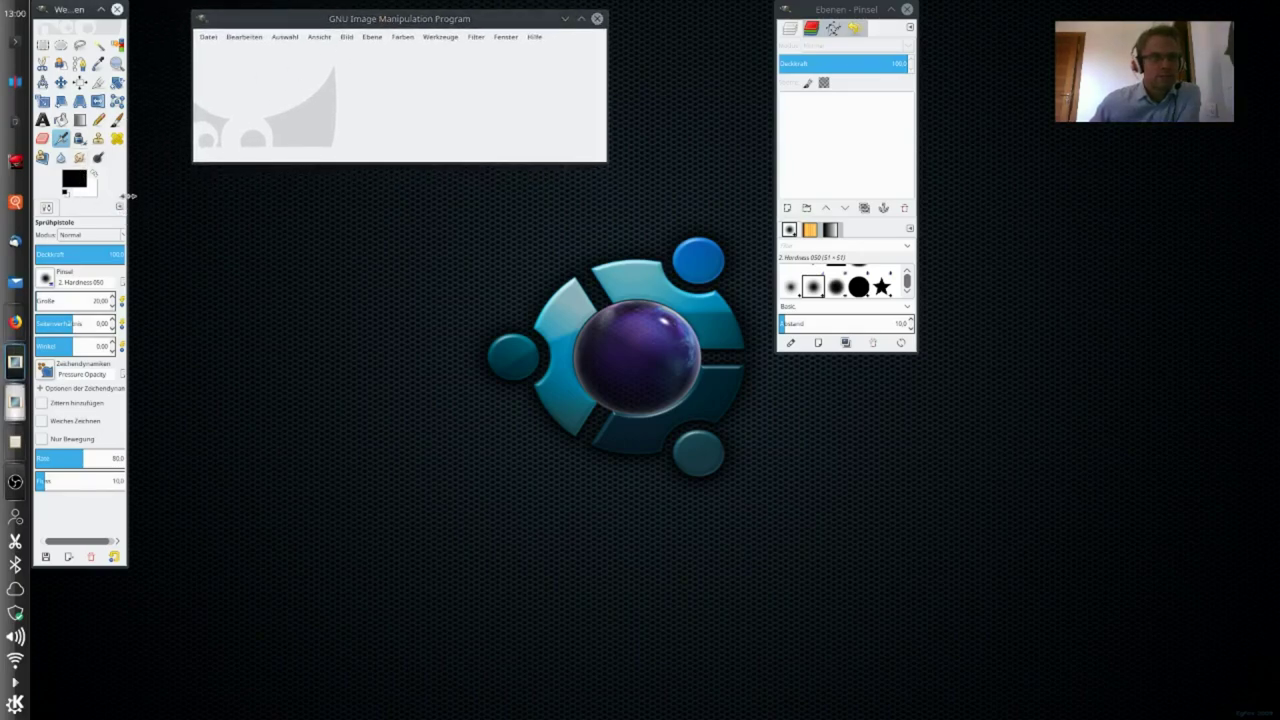
drag(127, 200, 170, 193)
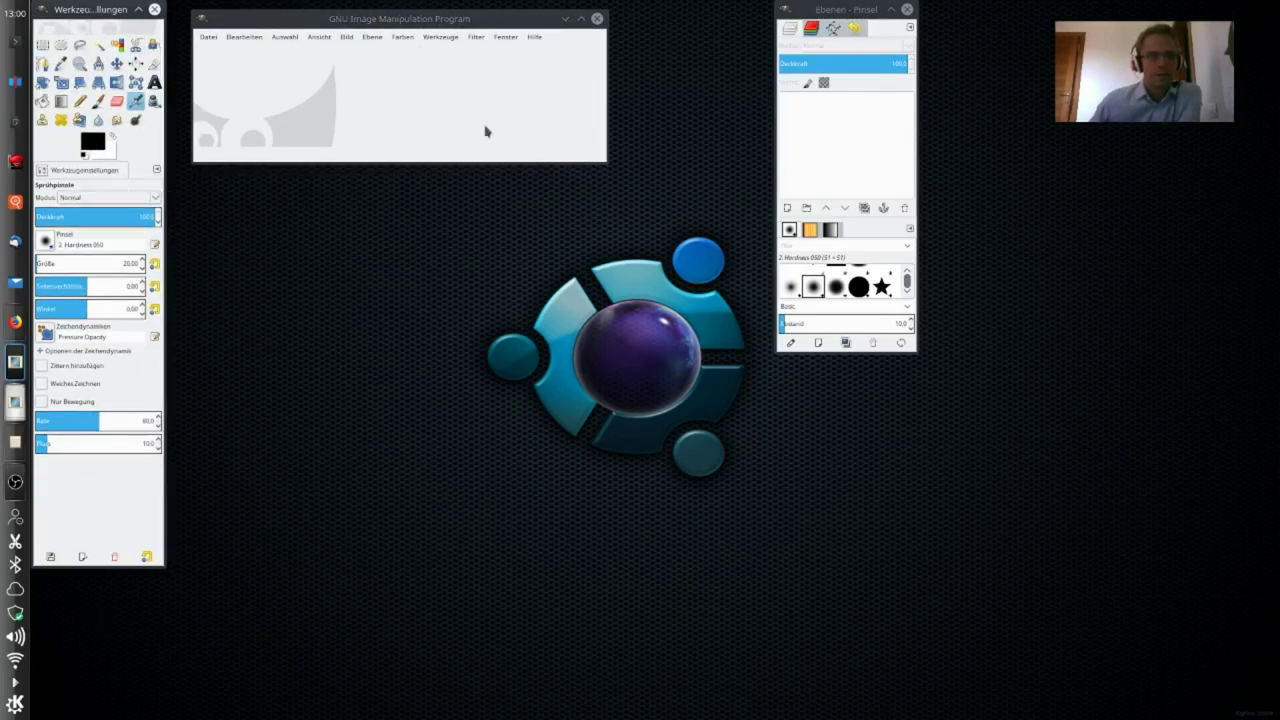
click(207, 38)
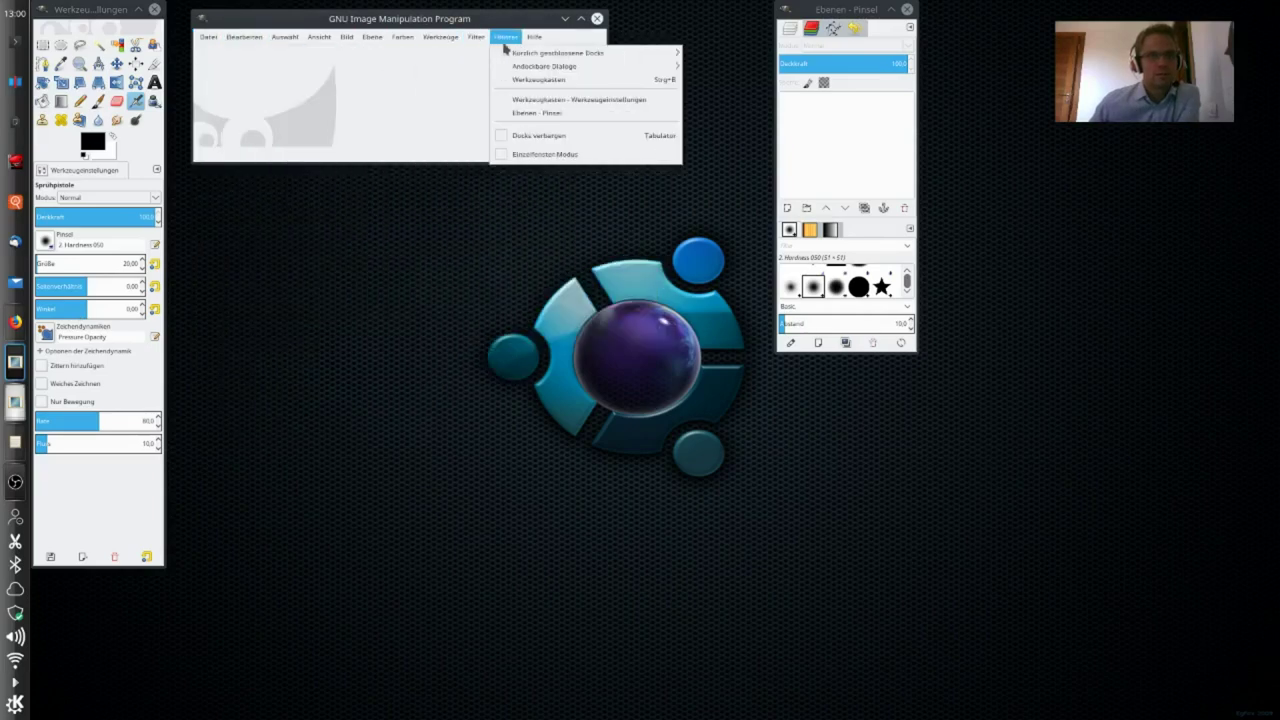
click(507, 334)
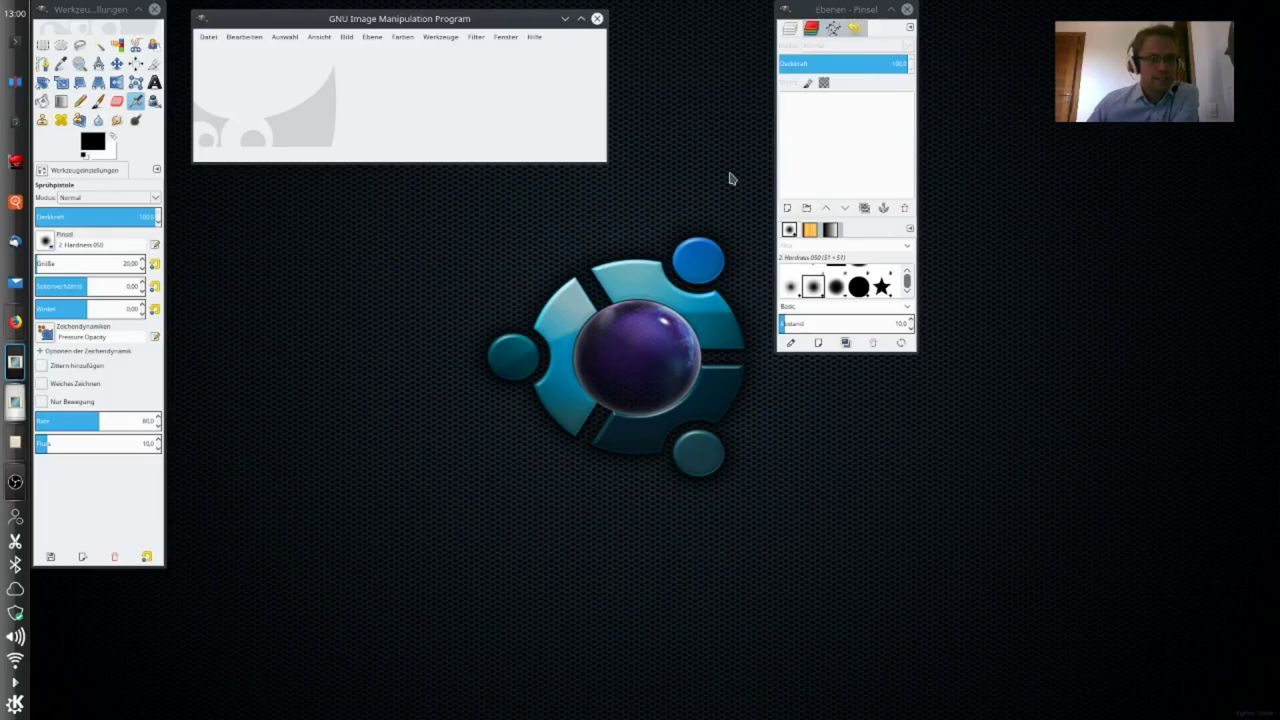
click(209, 38)
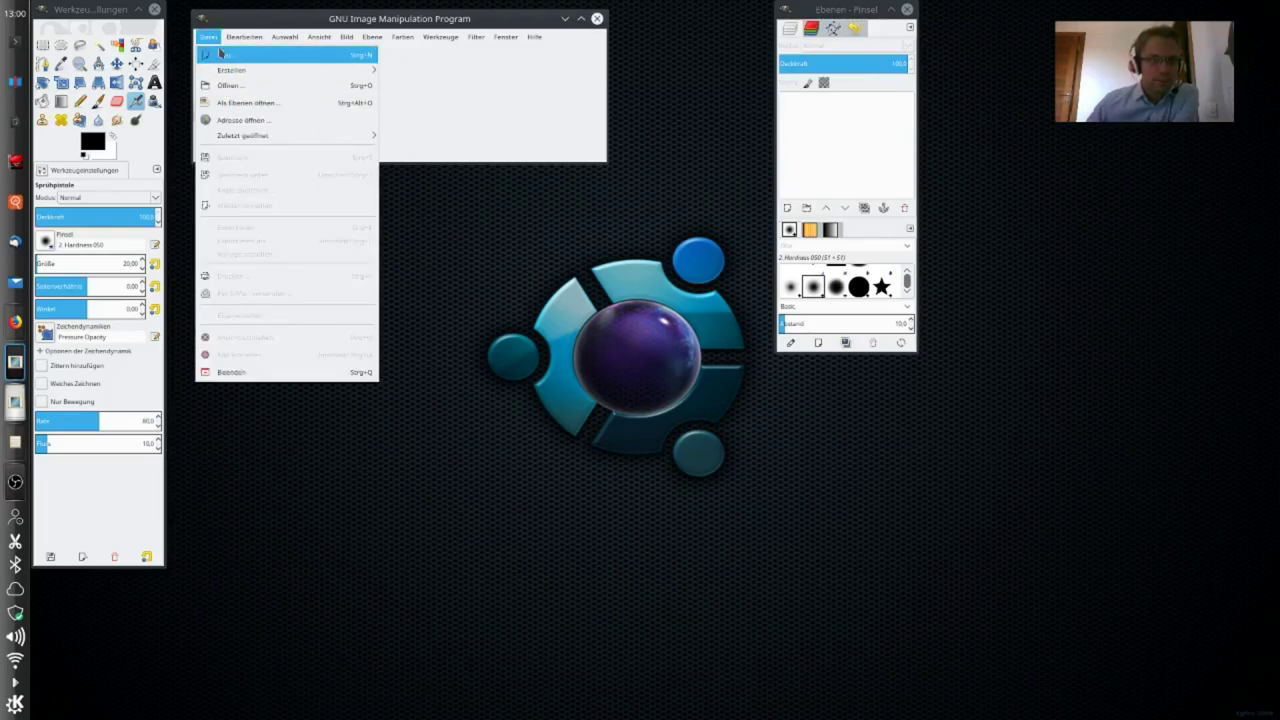
click(234, 86)
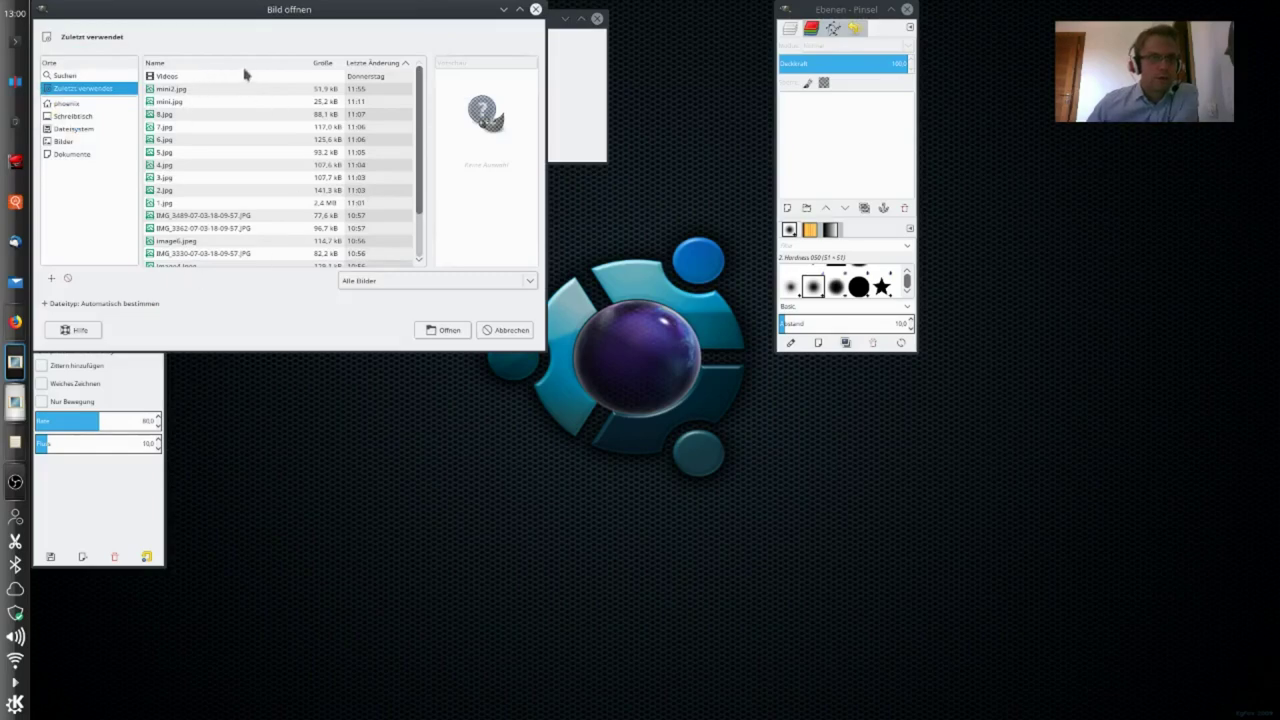
click(535, 10)
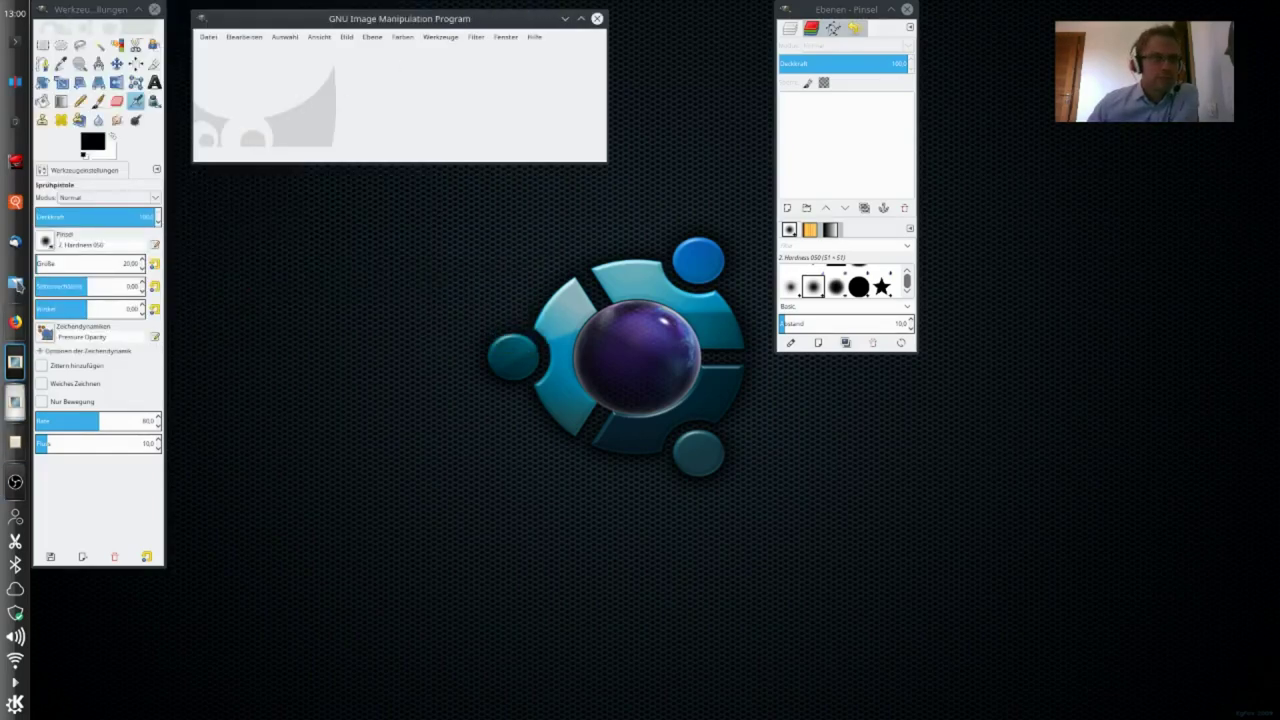
click(15, 284)
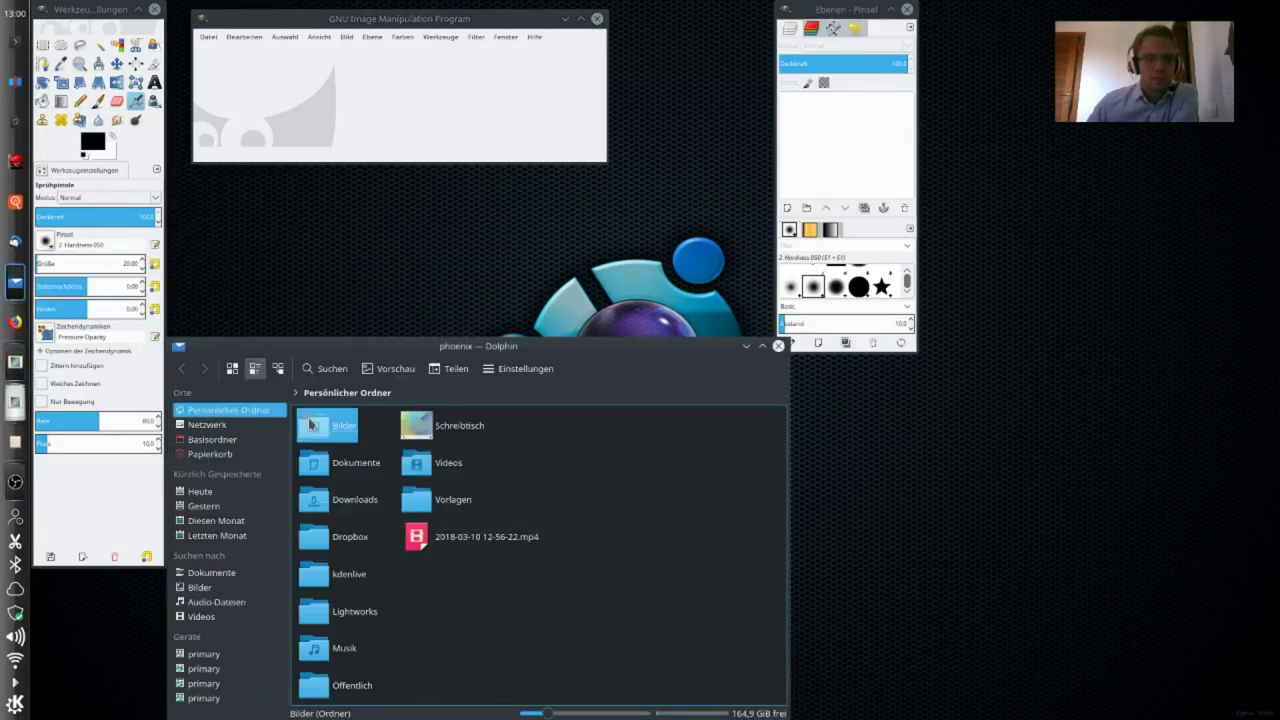
Browse Dolphin to Bilder/HP/Wadi, check DSC06693.jpg's Öffnen mit options, then close Dolphin.
click(323, 434)
click(320, 430)
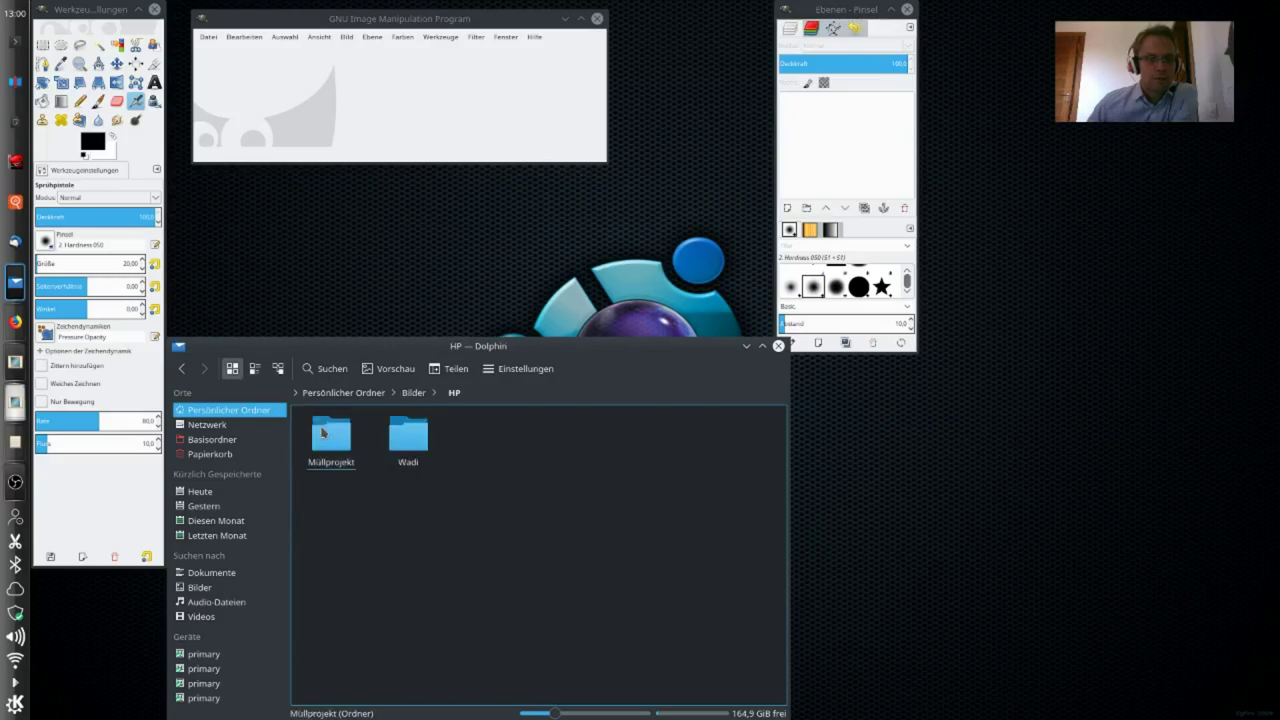
click(409, 438)
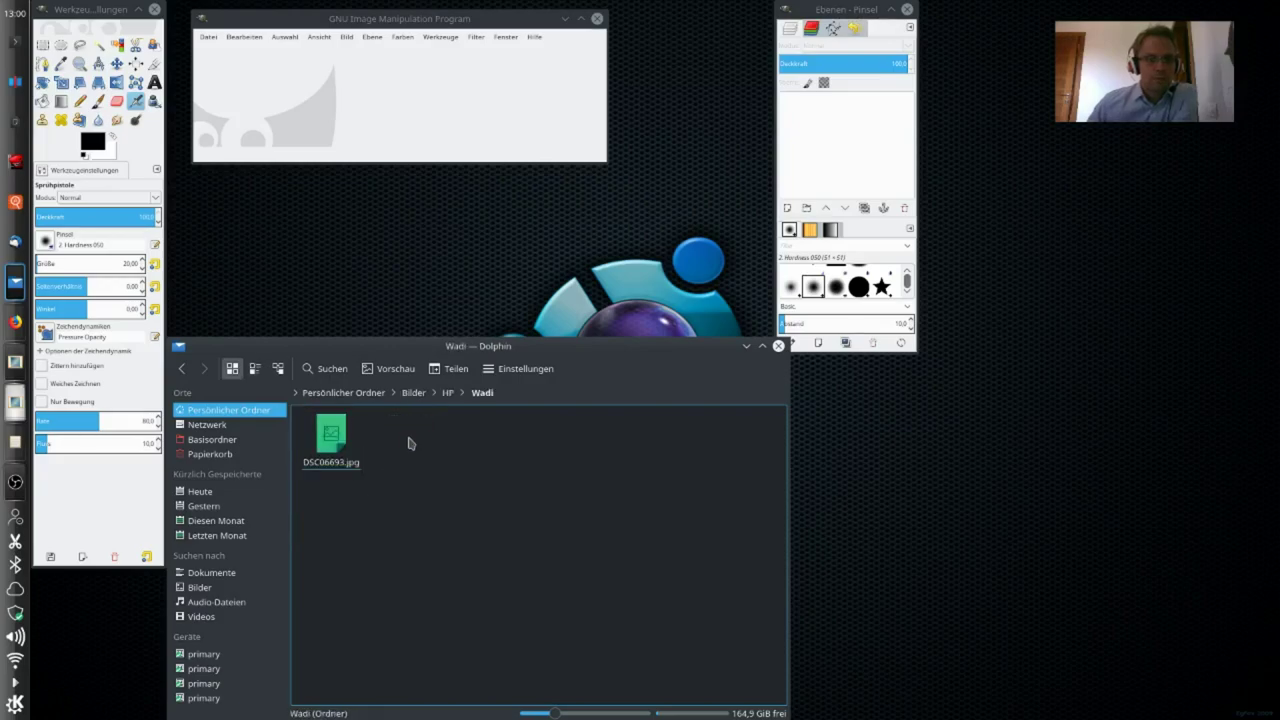
right_click(341, 436)
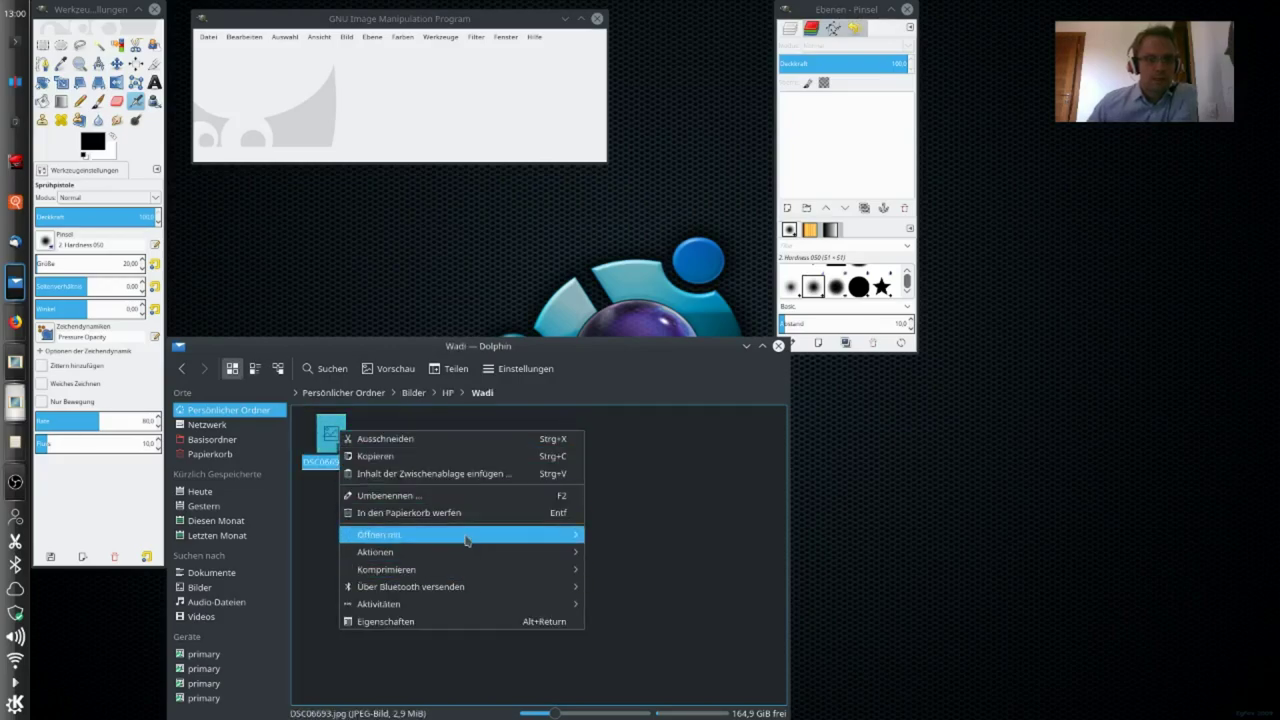
mouse_move(379, 535)
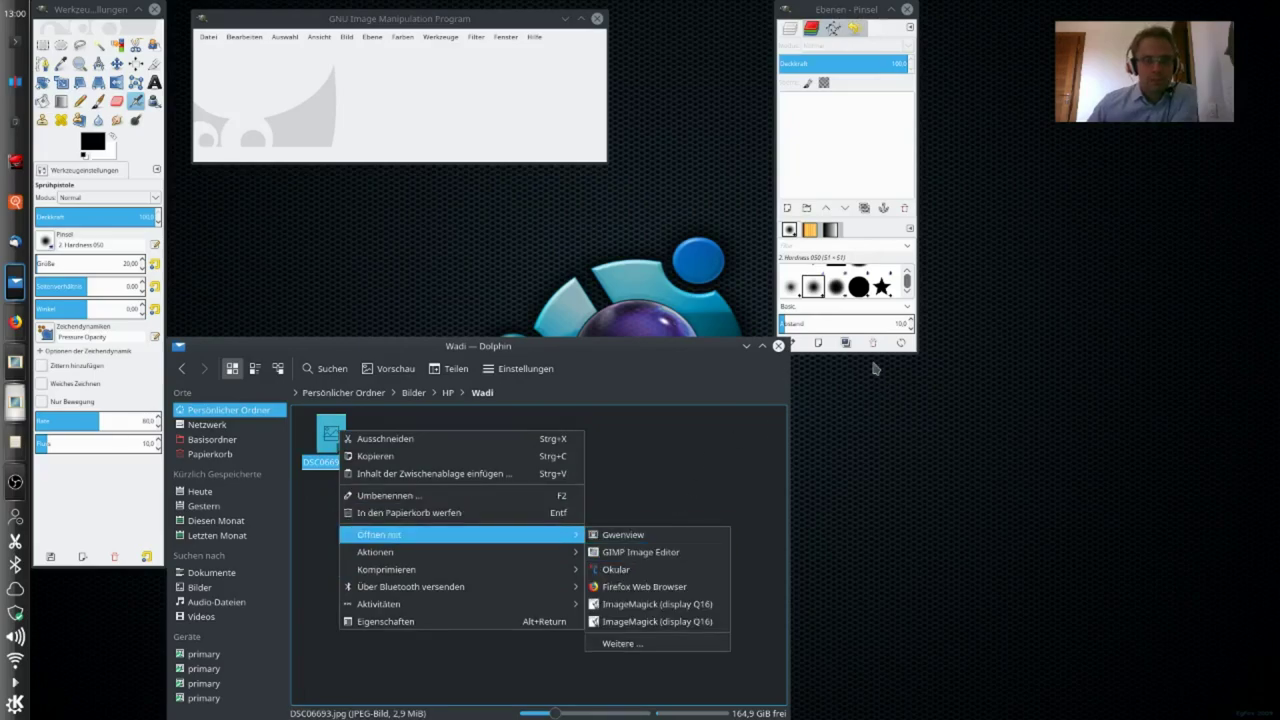
click(778, 346)
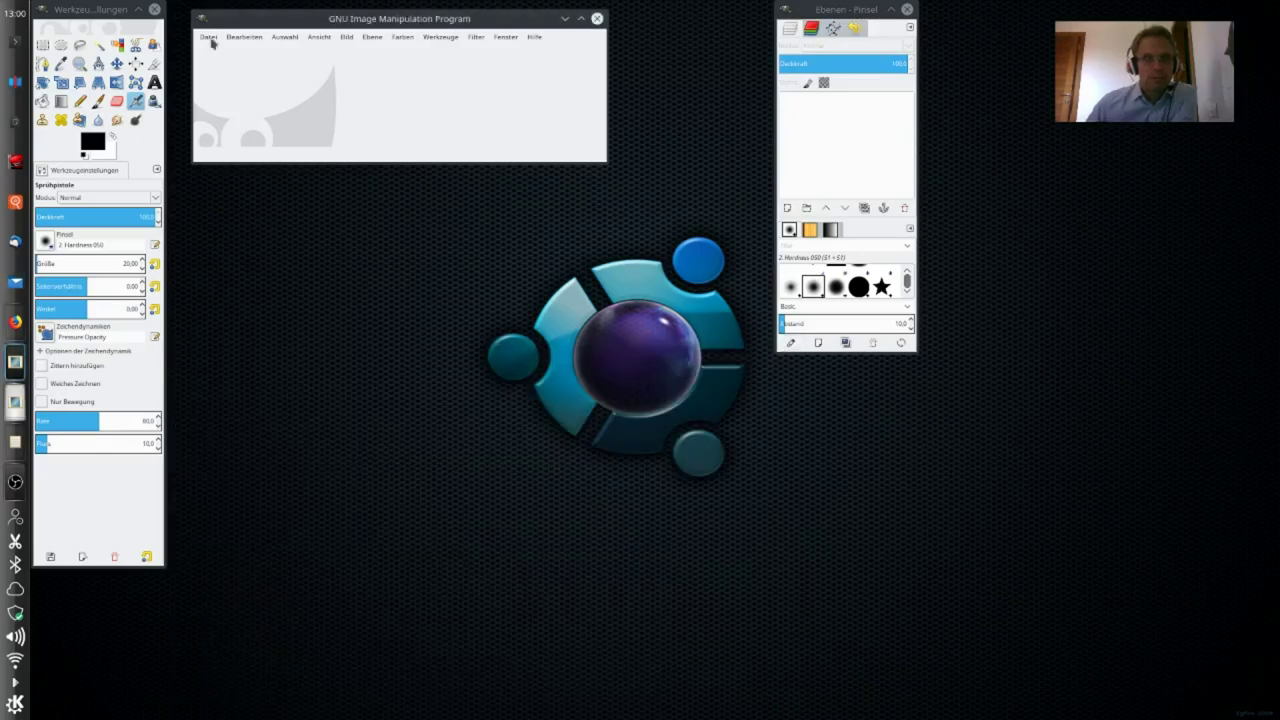
Open DSC06693.jpg from the home folder's Bilder/HP/Wadi via Datei > Öffnen.
click(208, 38)
click(241, 87)
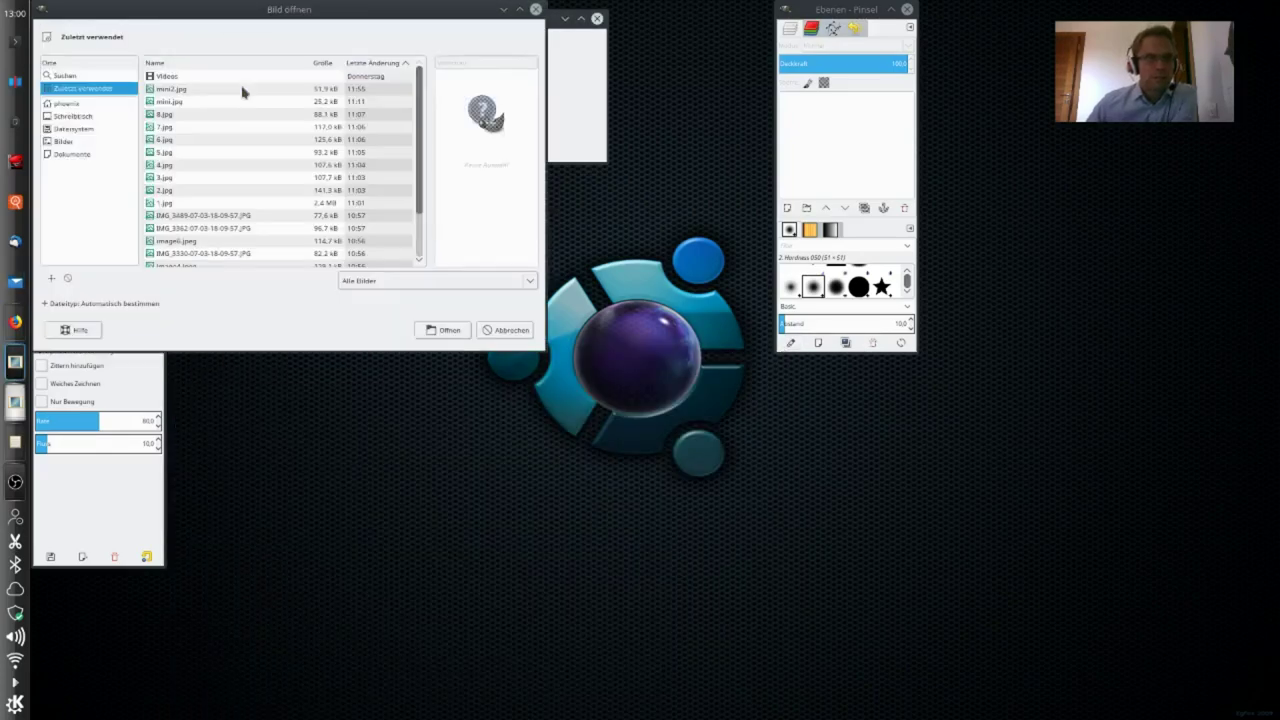
click(68, 104)
click(187, 83)
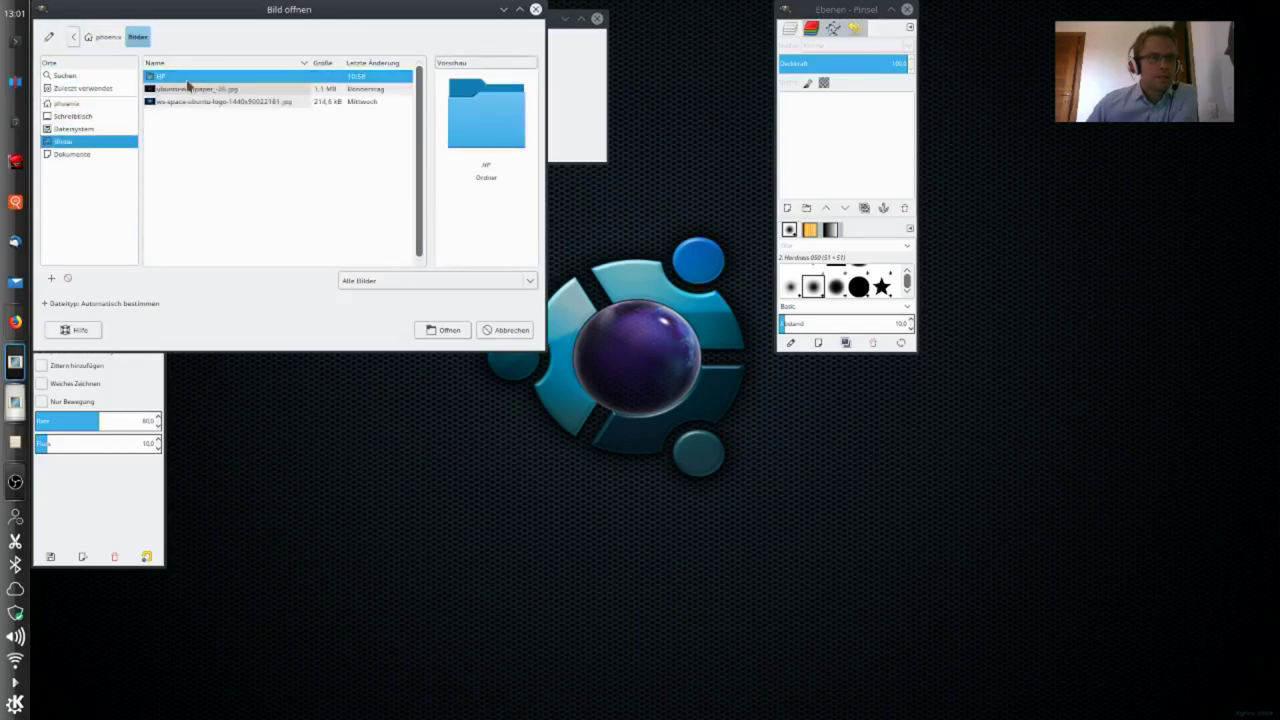
click(164, 80)
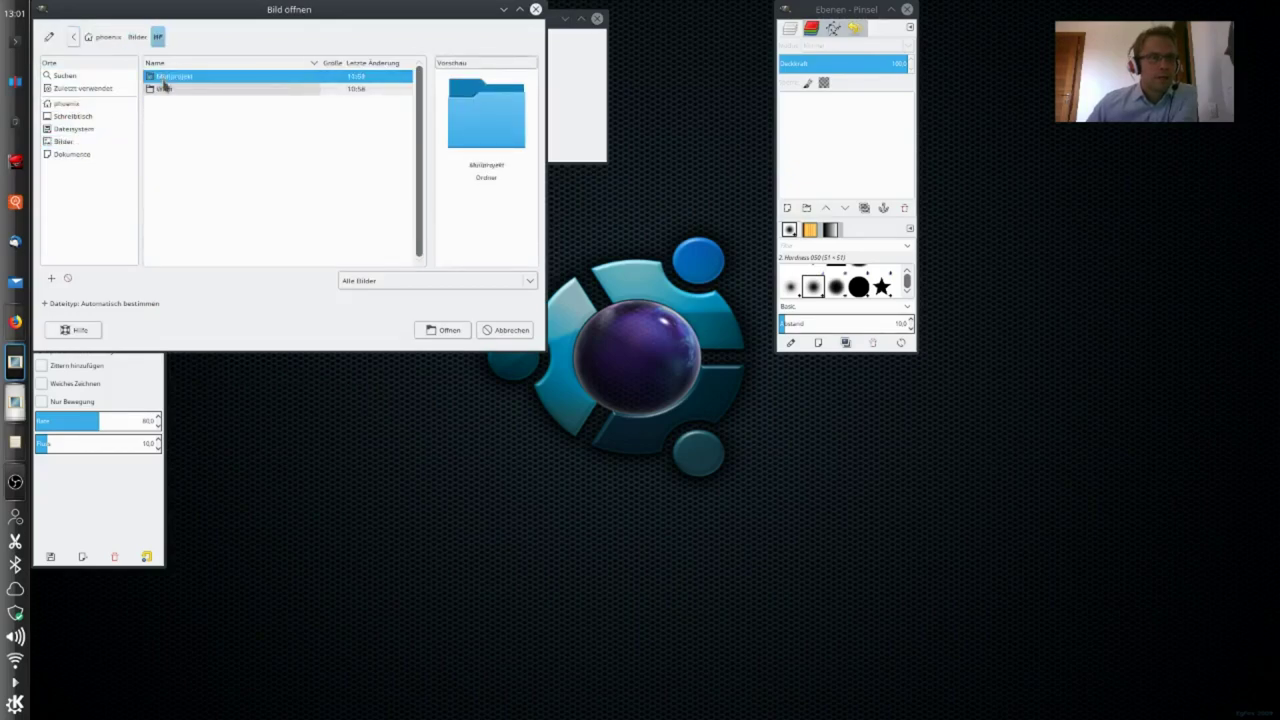
click(166, 84)
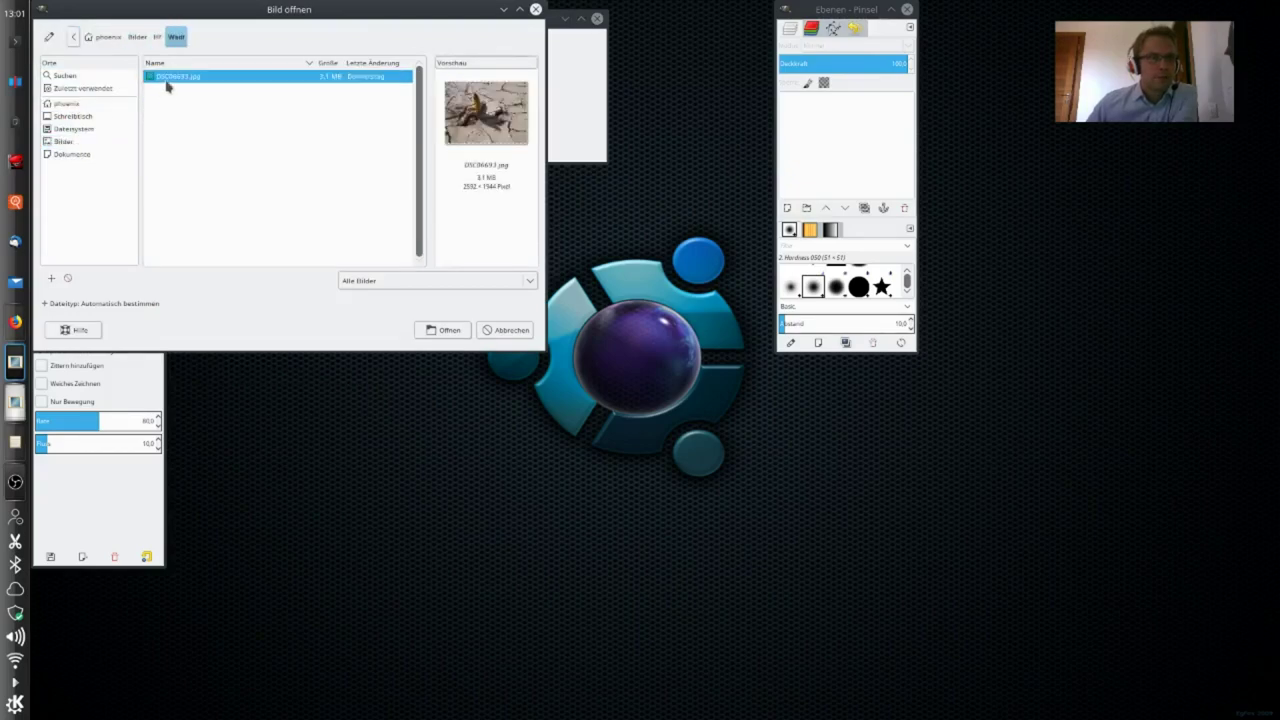
click(444, 331)
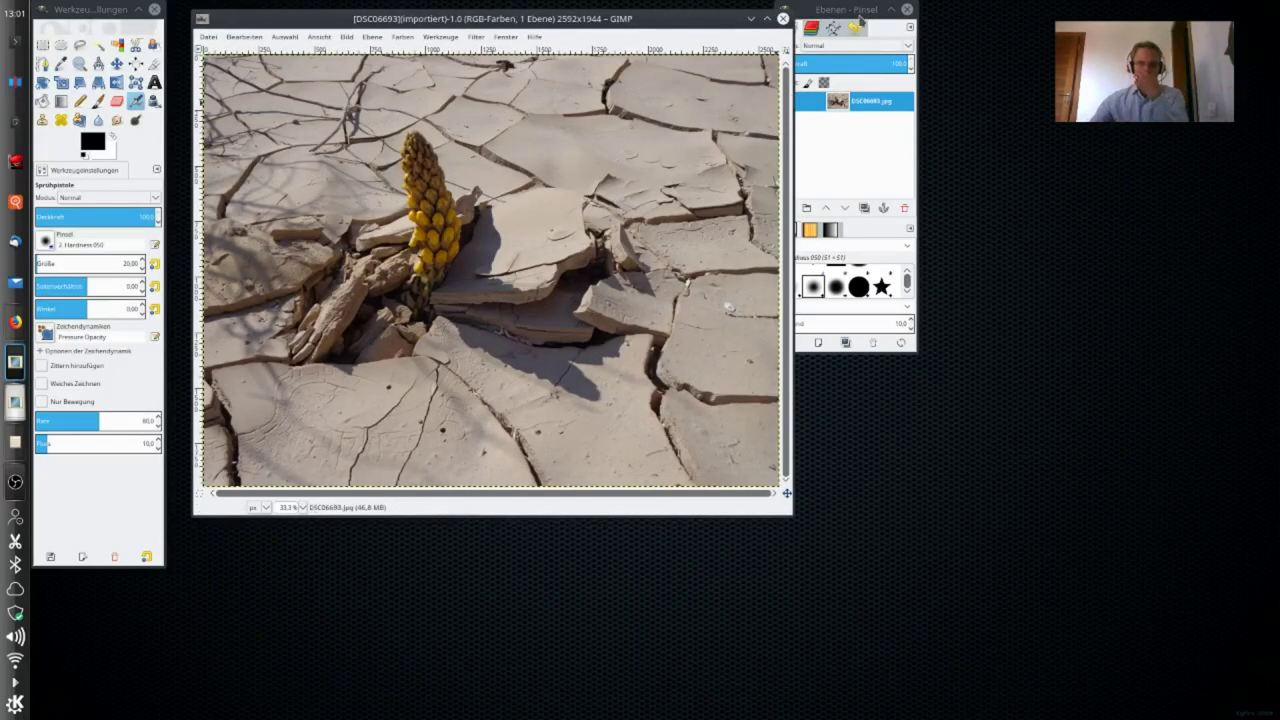
Enlarge the DSC06693.jpg image window and dock the Ebenen layers panel beside it.
drag(851, 5, 907, 23)
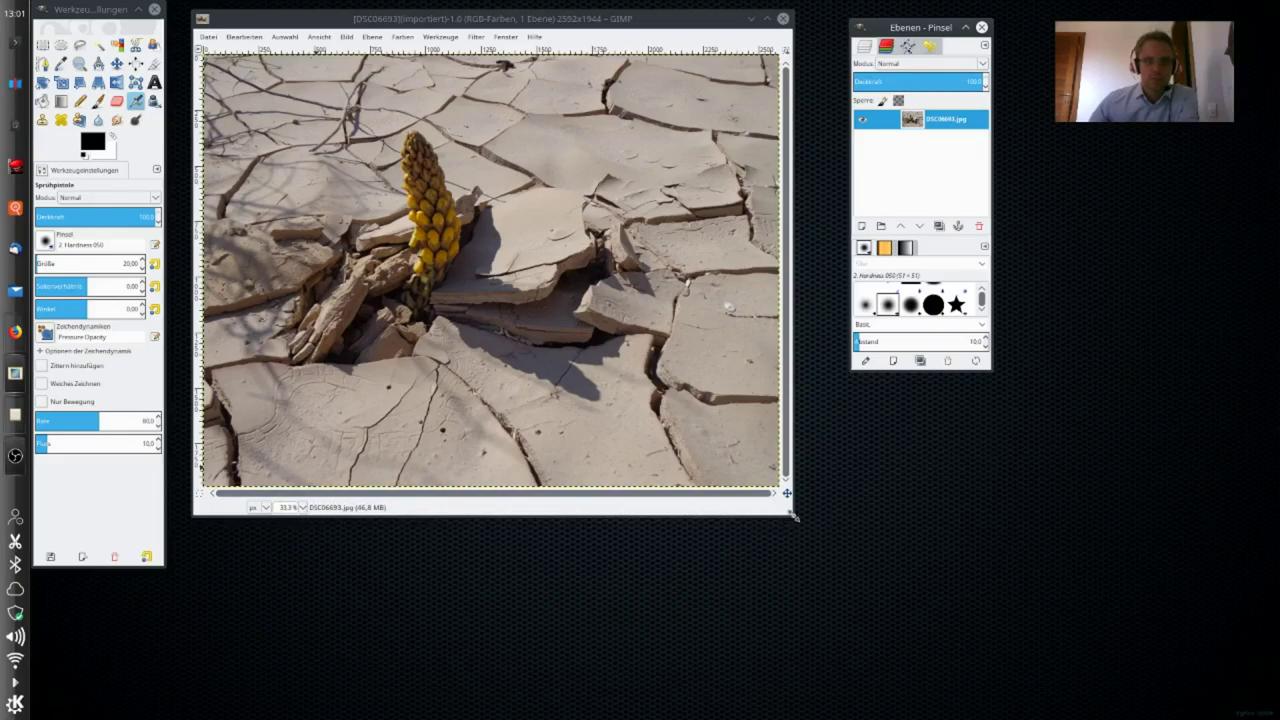
drag(795, 516, 862, 576)
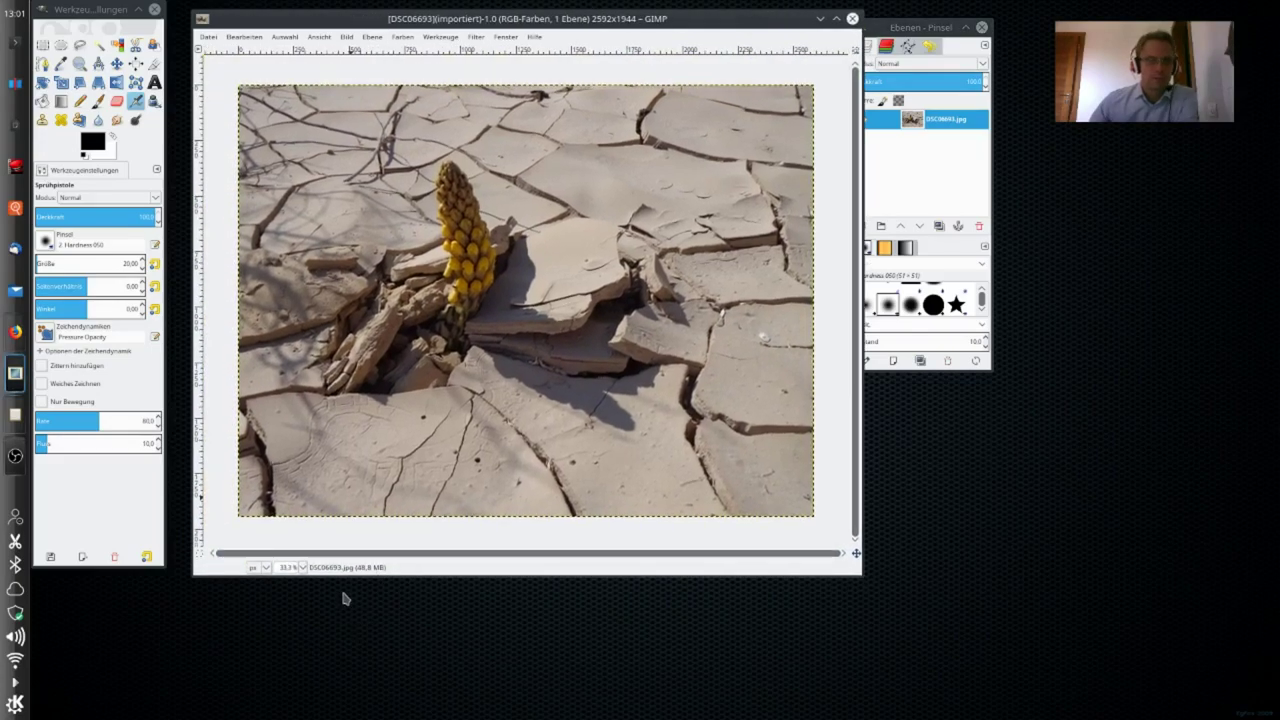
click(303, 568)
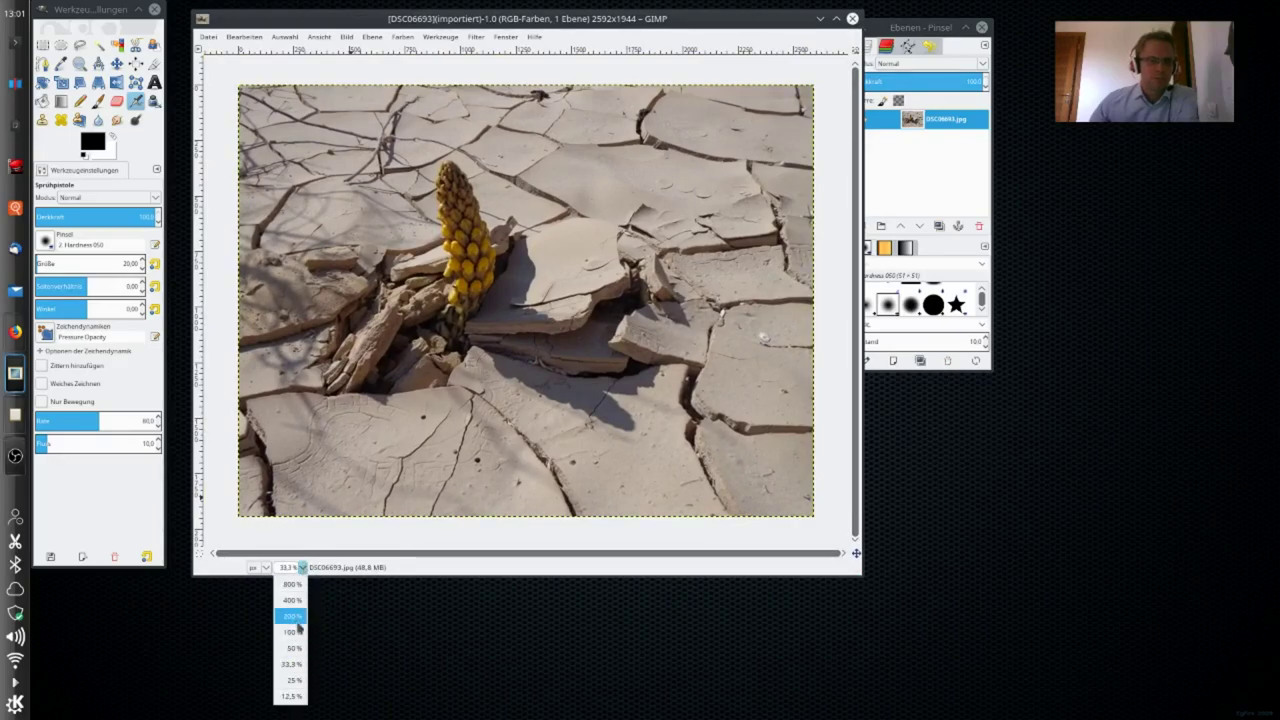
click(425, 657)
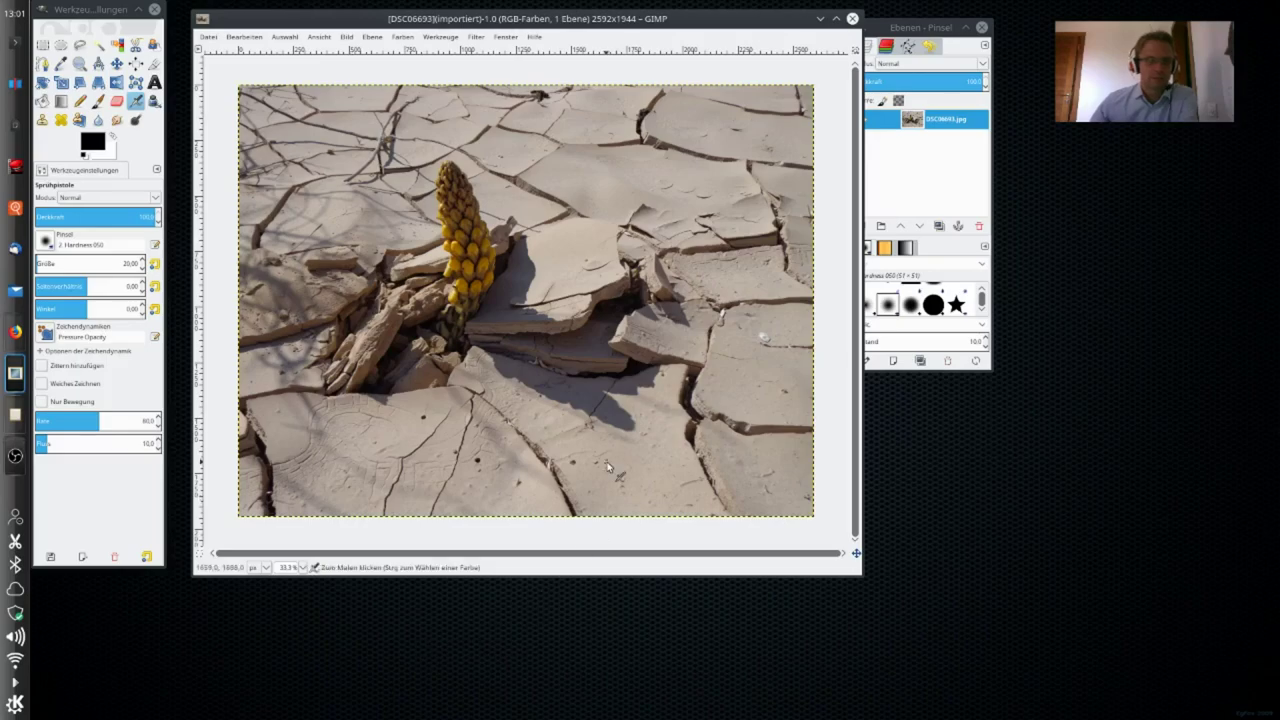
drag(940, 37, 978, 33)
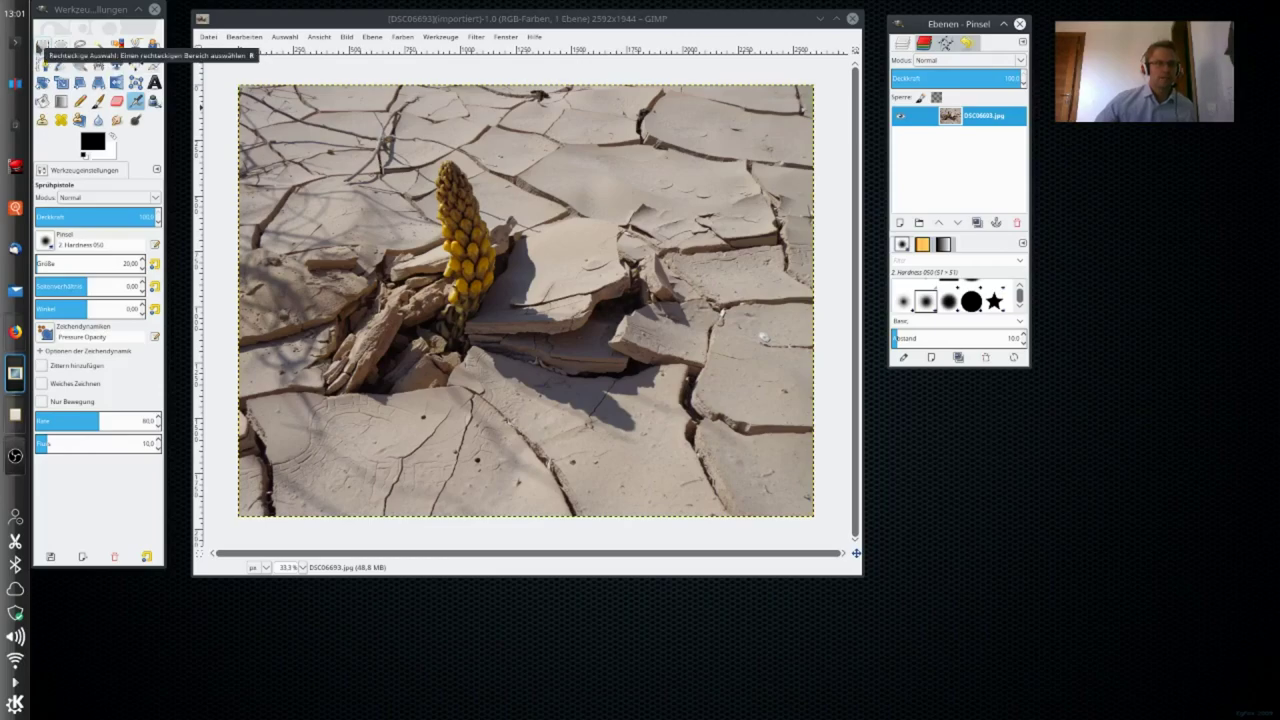
Draw a roughly 1185×1656 px rectangle selection framing the yellow plant, trimming its left and right edges.
click(42, 46)
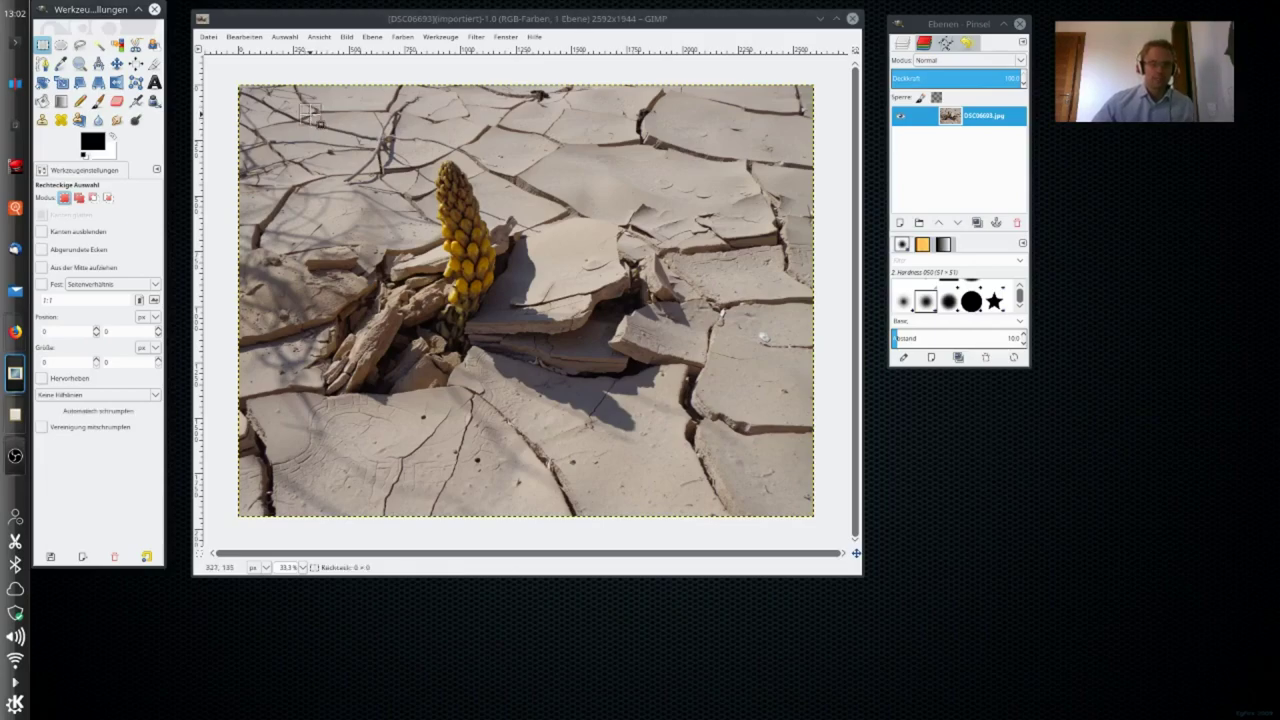
mouse_move(311, 115)
mouse_down()
mouse_move(479, 362)
mouse_move(616, 500)
mouse_up()
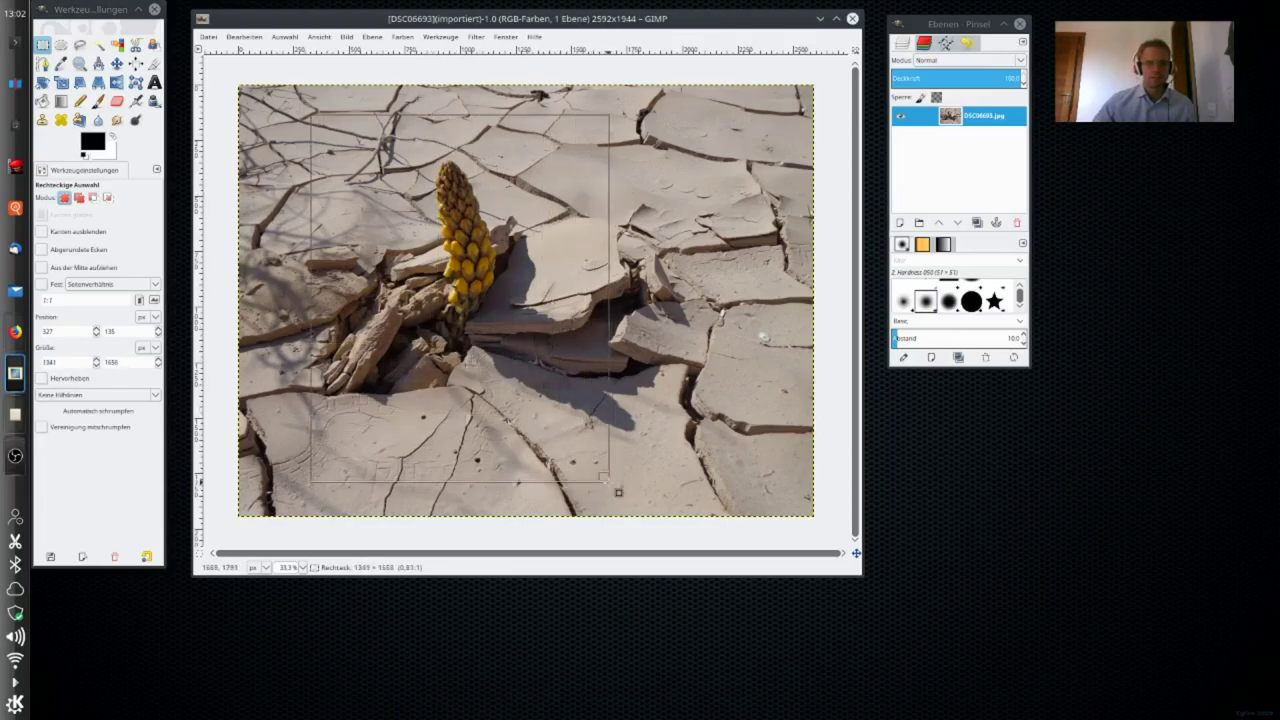
drag(616, 500, 613, 483)
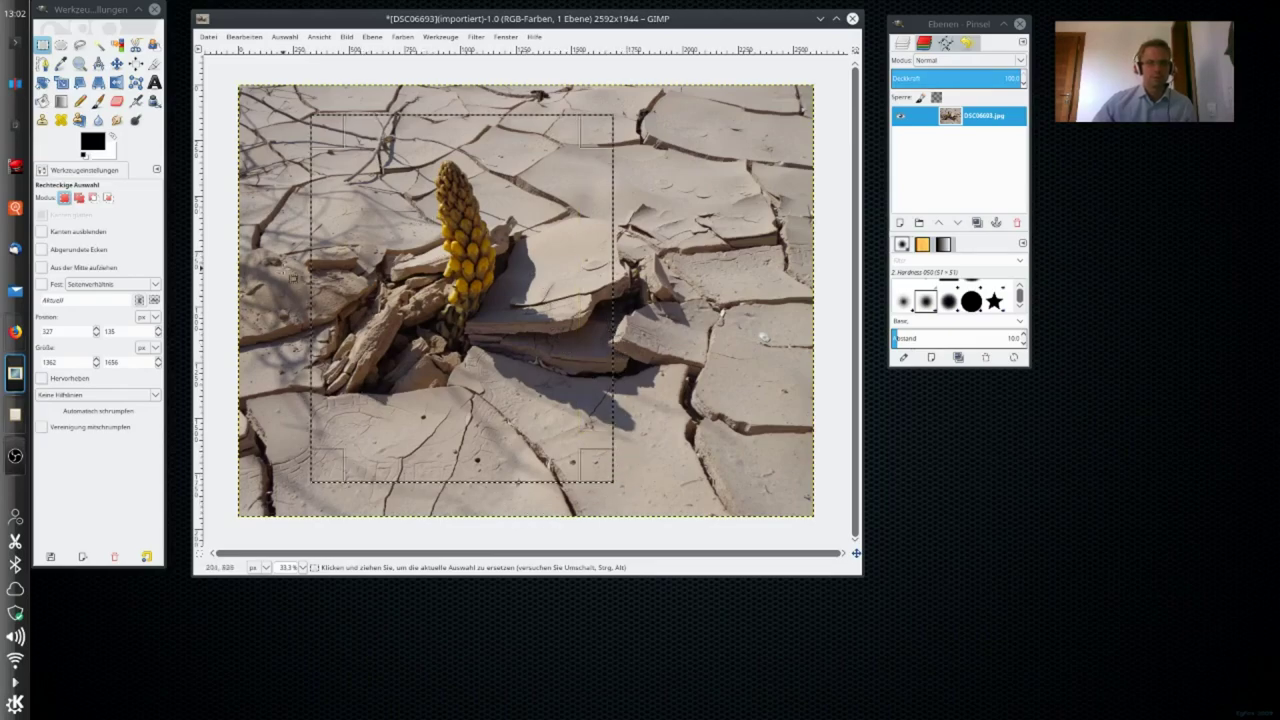
drag(318, 320, 349, 345)
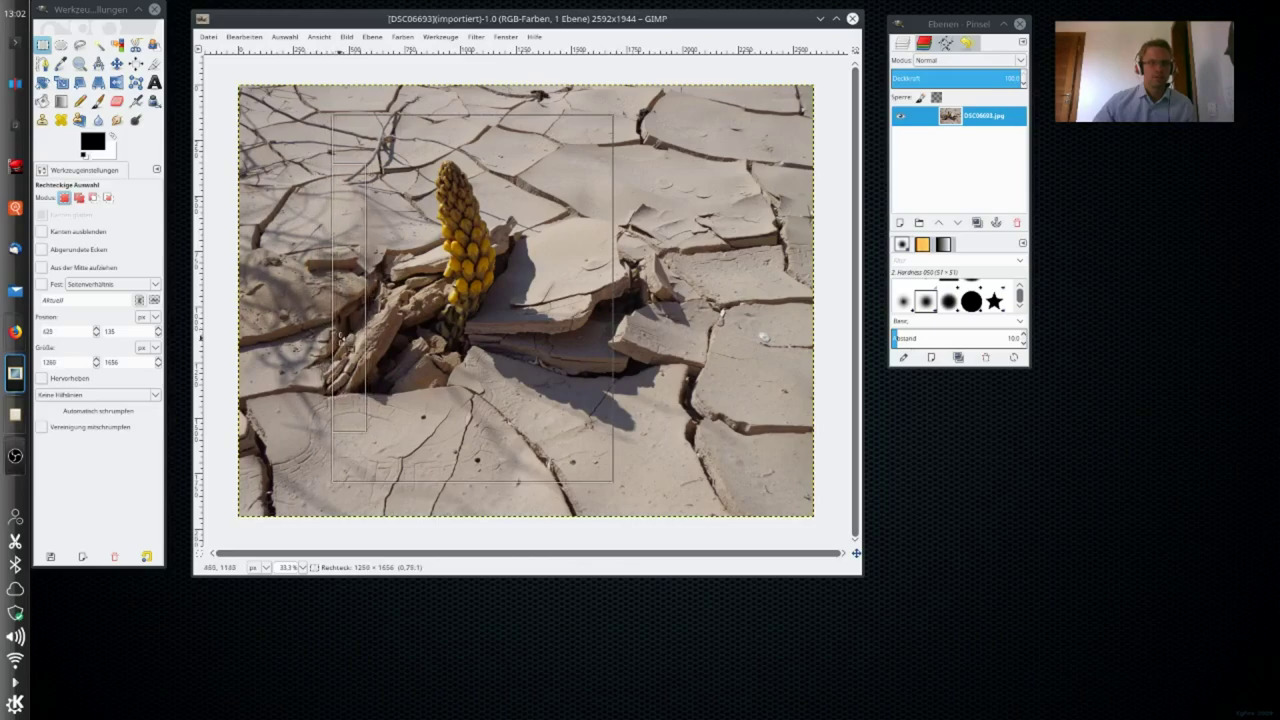
drag(349, 345, 350, 345)
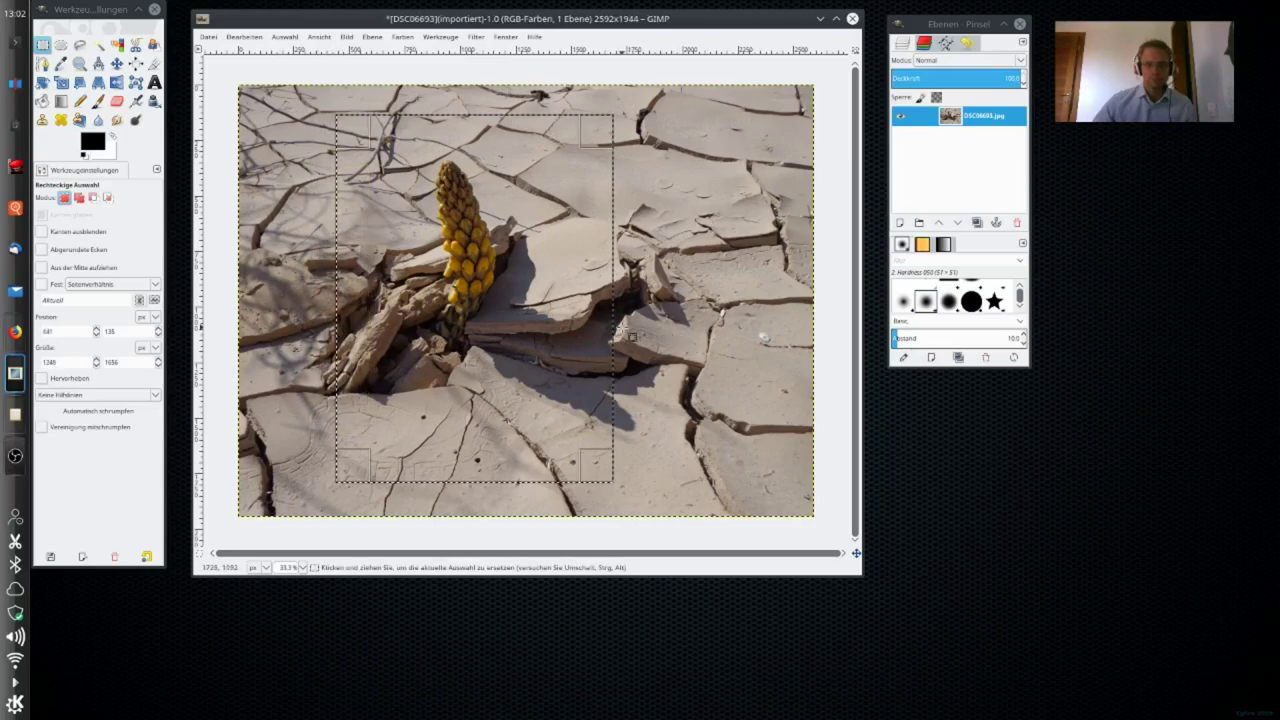
drag(612, 330, 599, 338)
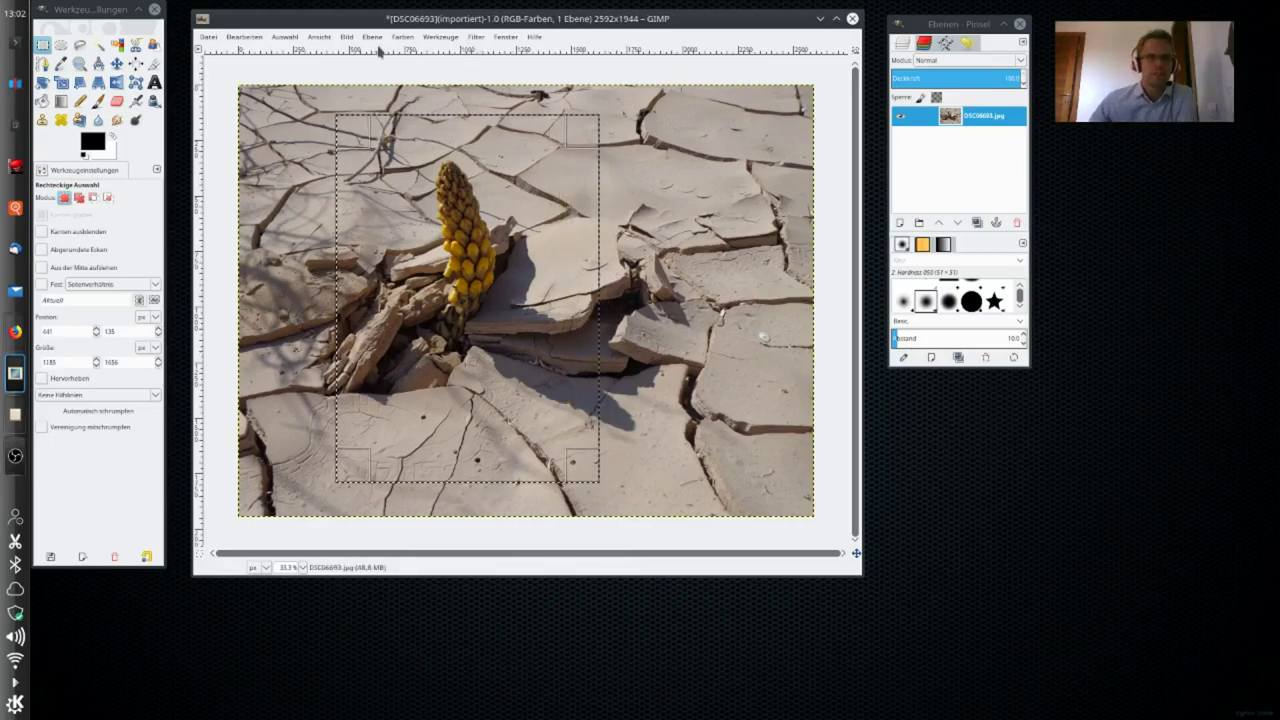
click(344, 37)
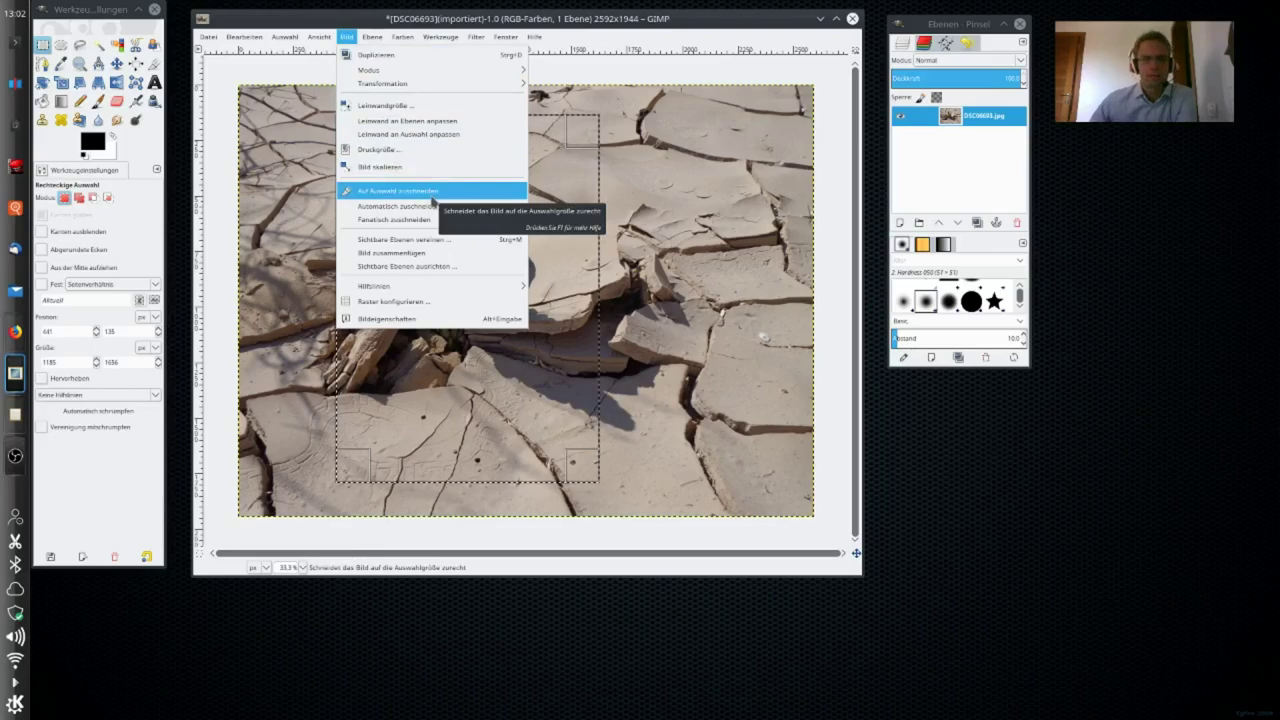
Crop the photo to the 1185×1656 selection with Auf Auswahl zuschneiden and clear a stray thin selection.
click(432, 191)
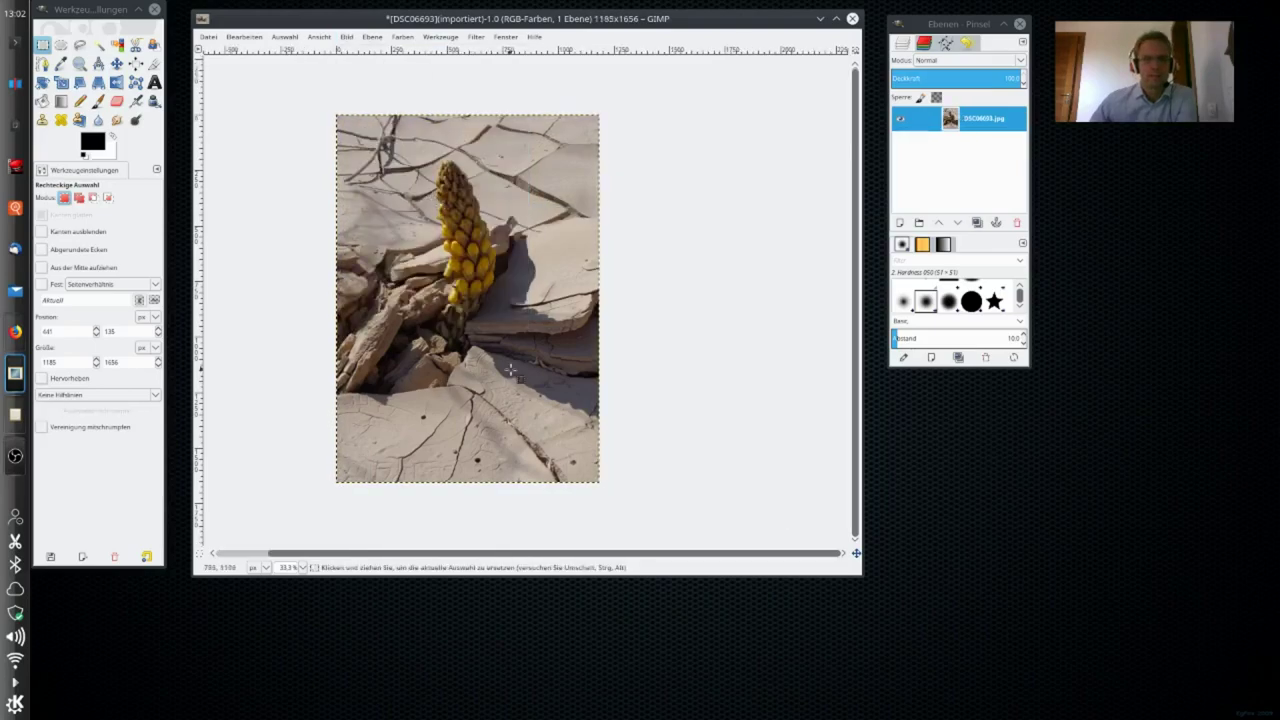
drag(452, 234, 506, 236)
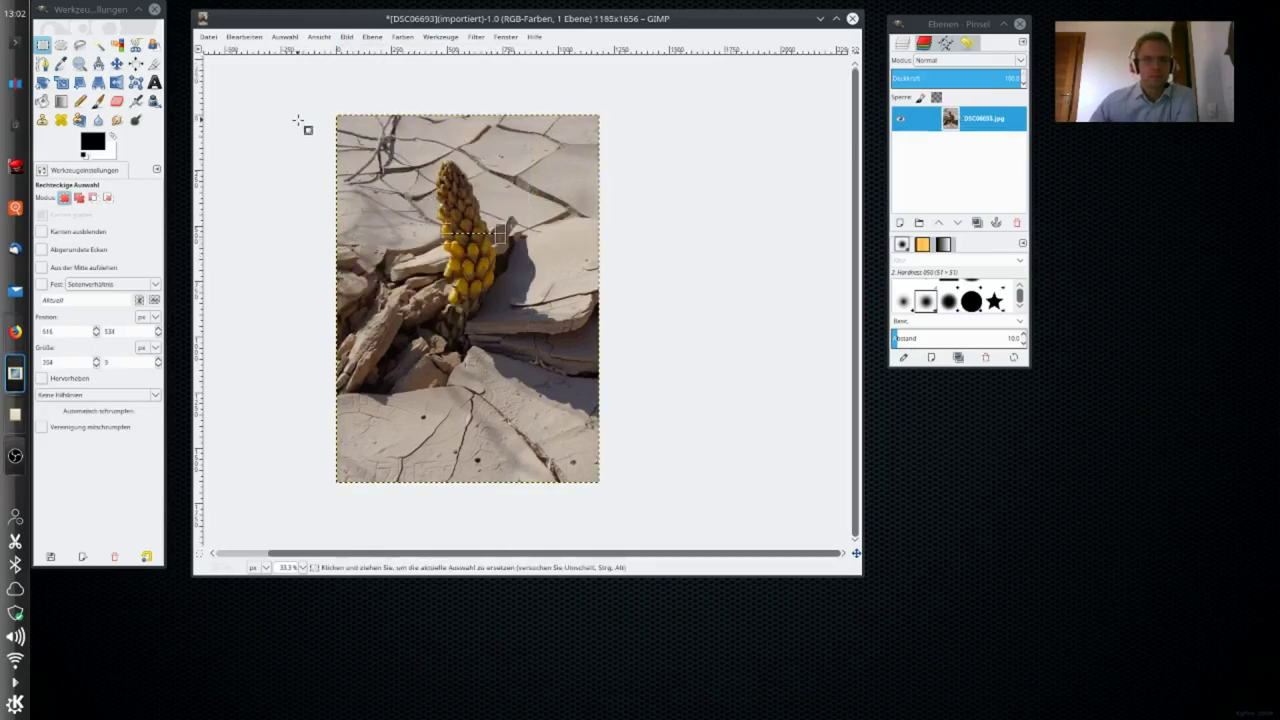
click(677, 223)
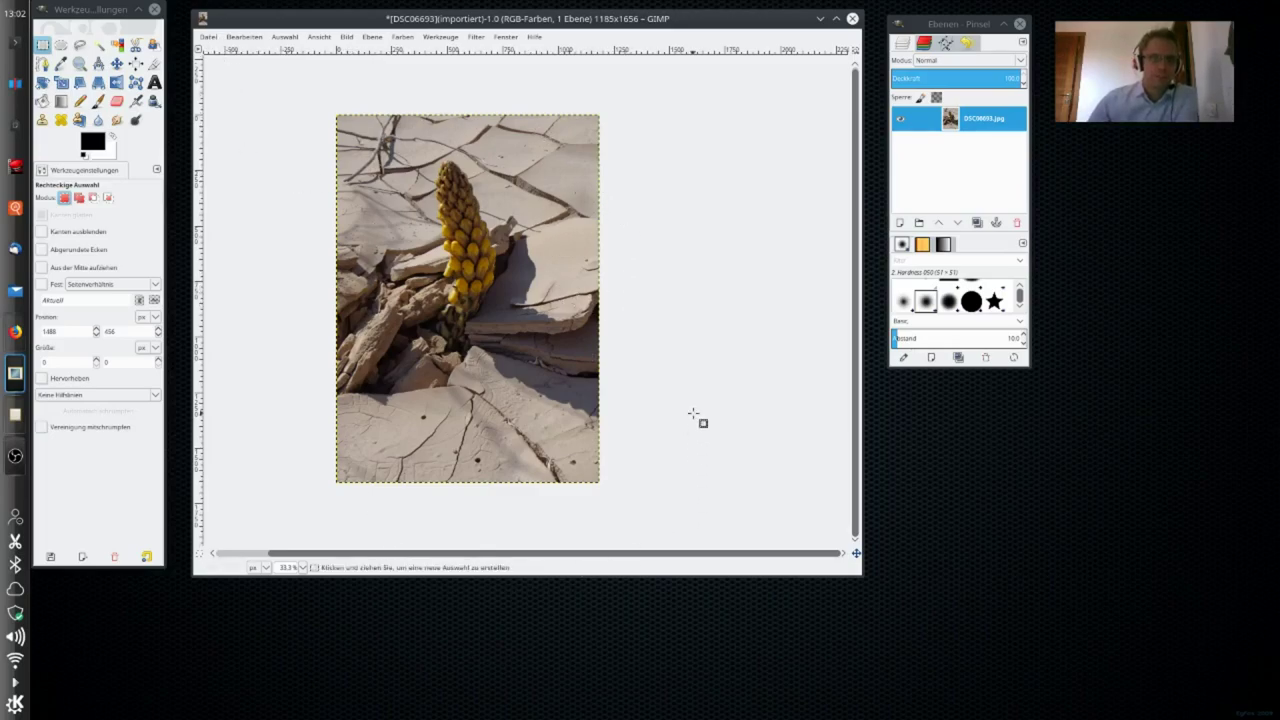
click(208, 37)
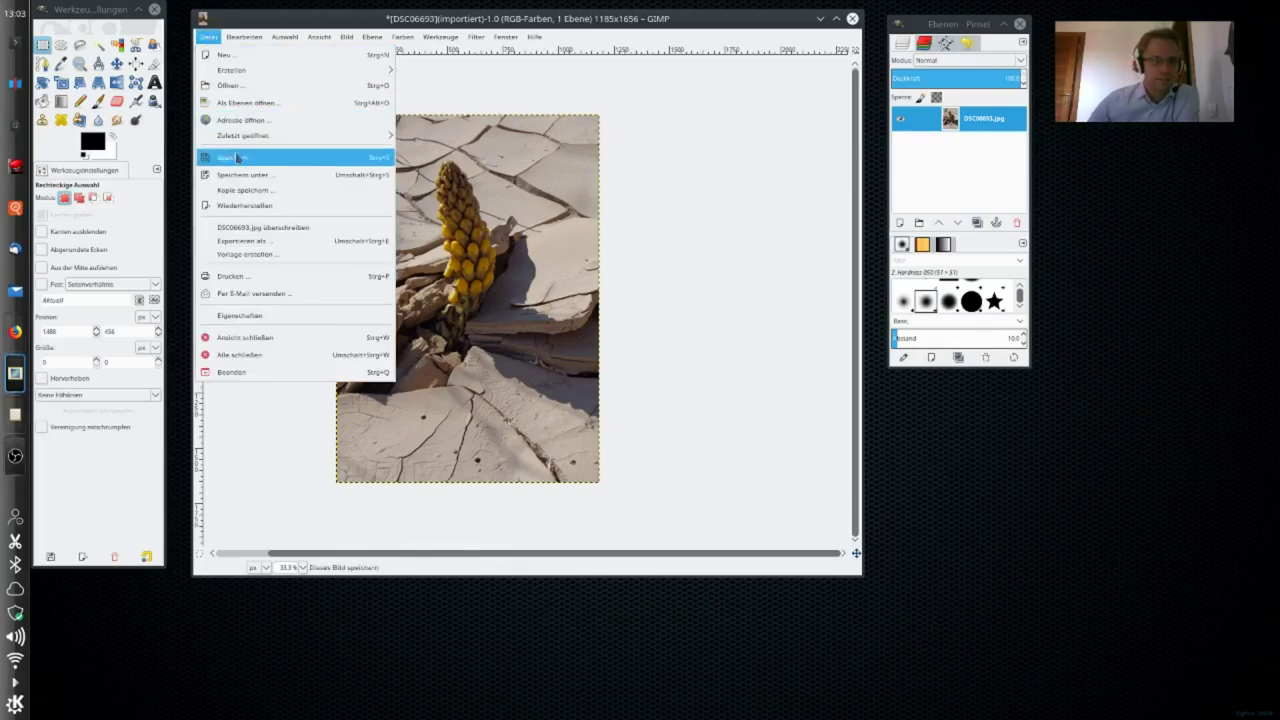
click(295, 244)
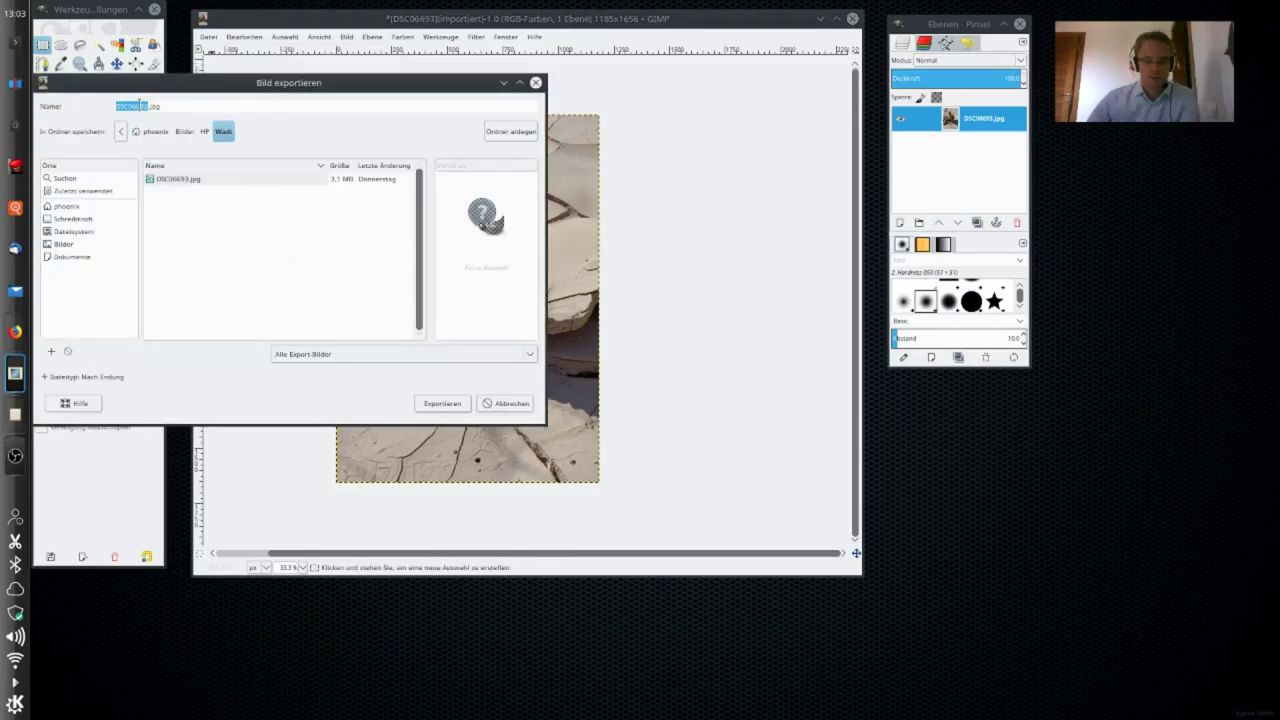
key(BackSpace)
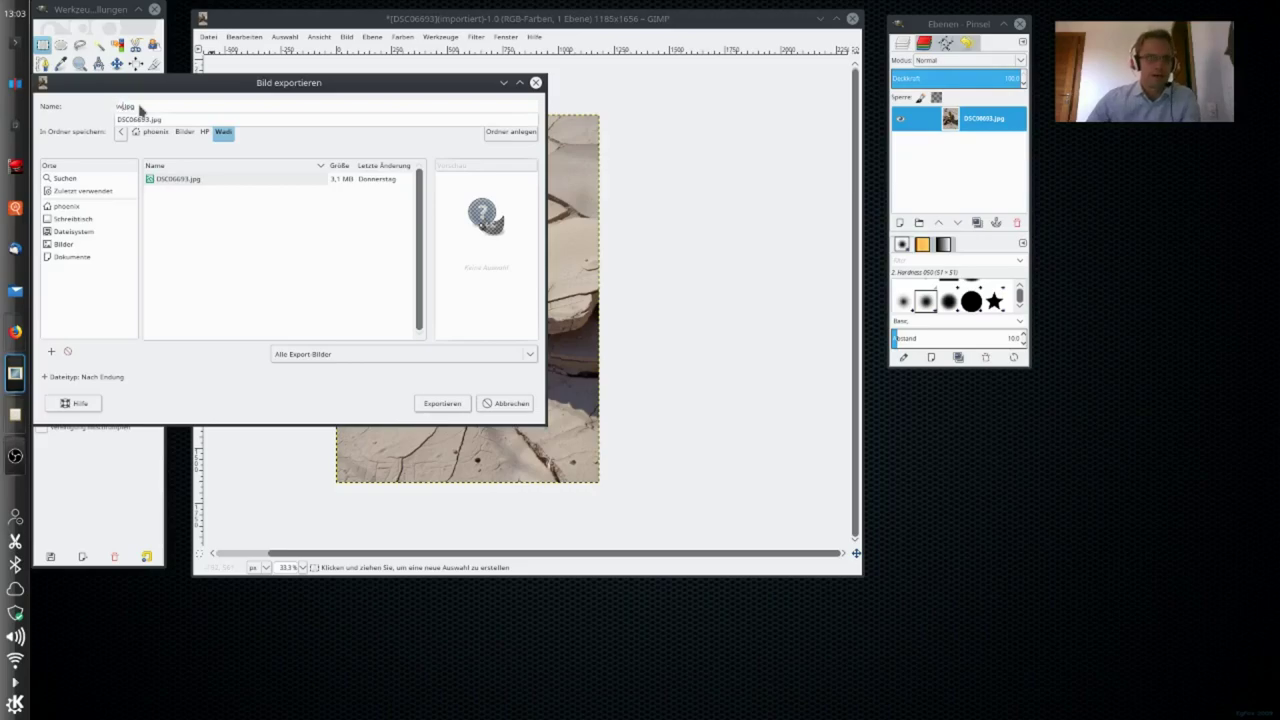
text(o)
key(Escape)
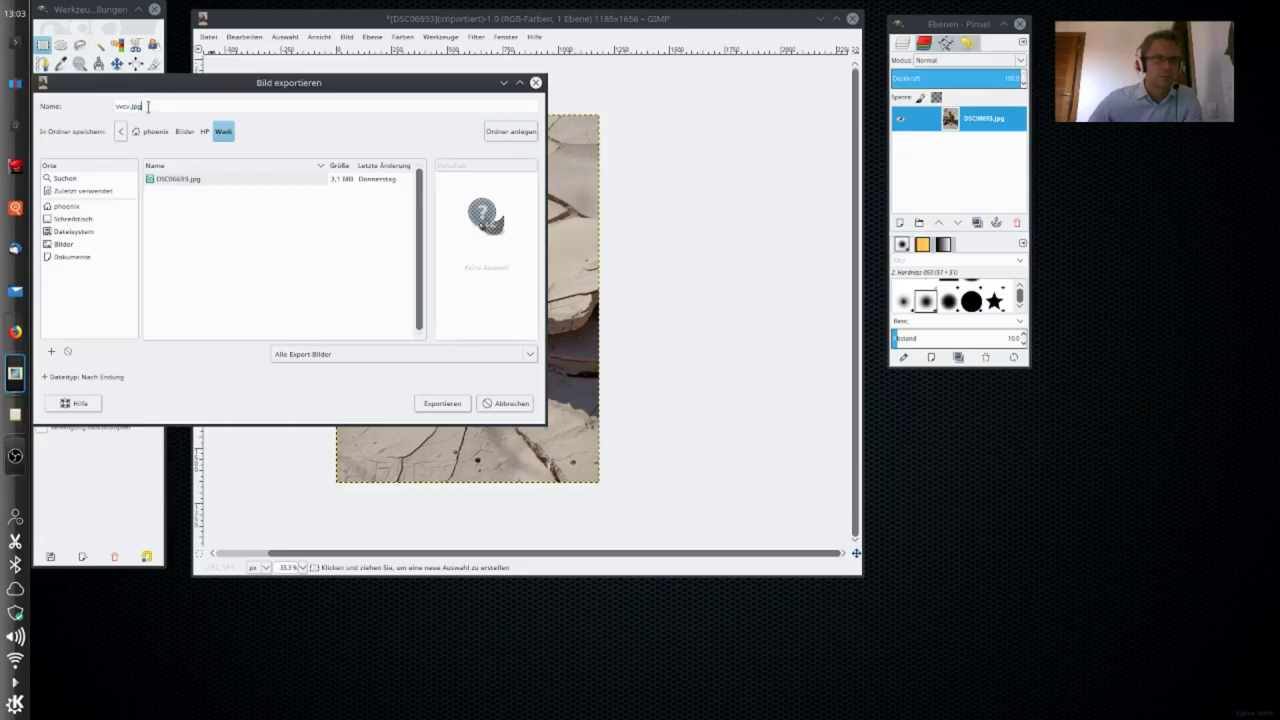
text(b)
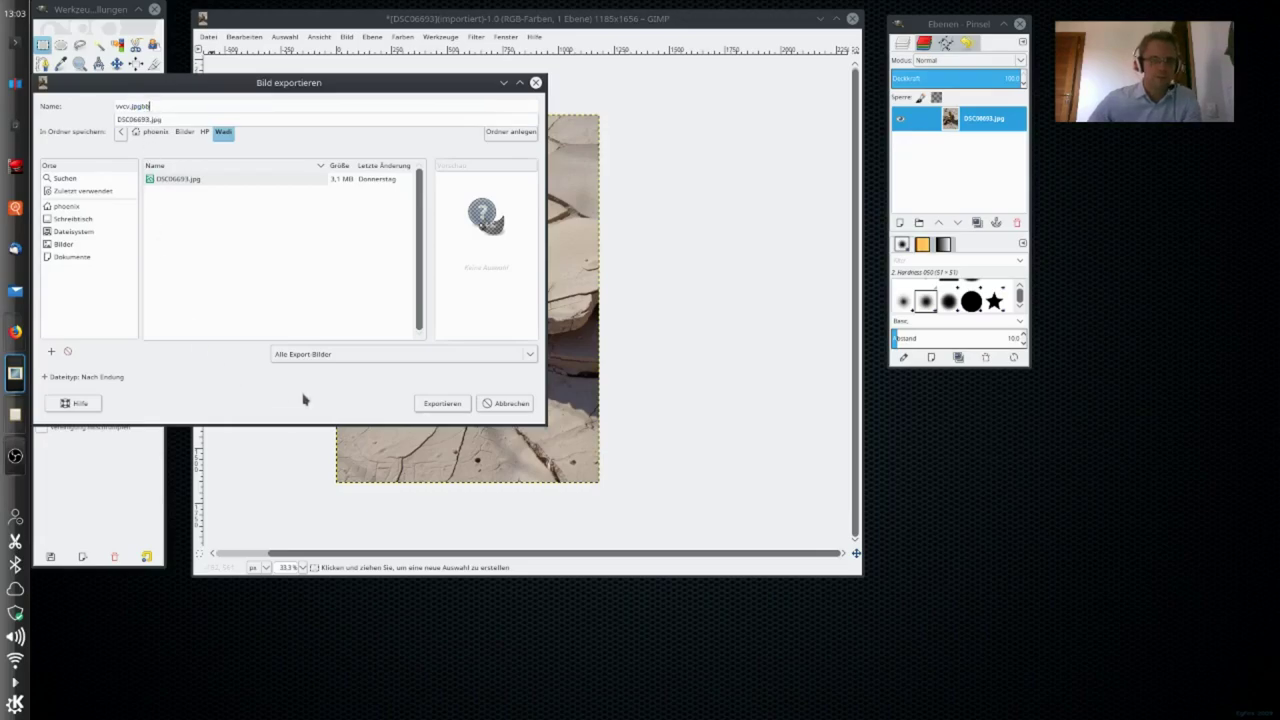
click(358, 354)
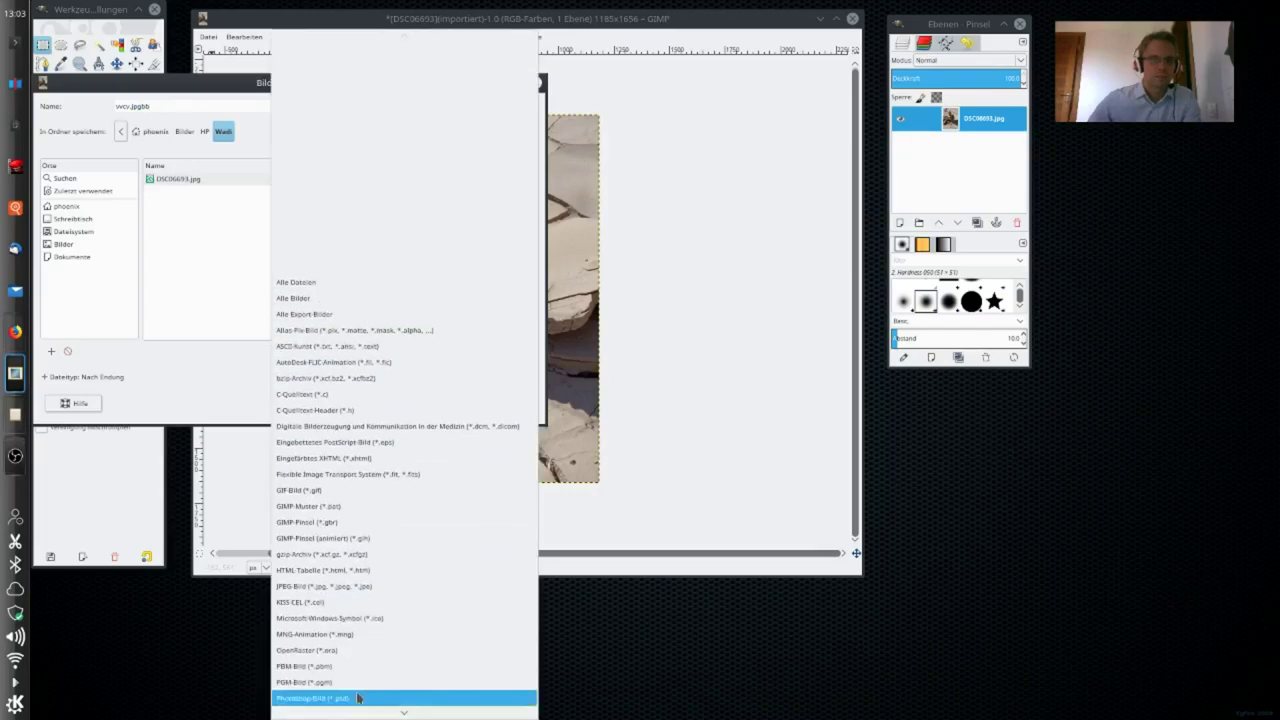
click(211, 311)
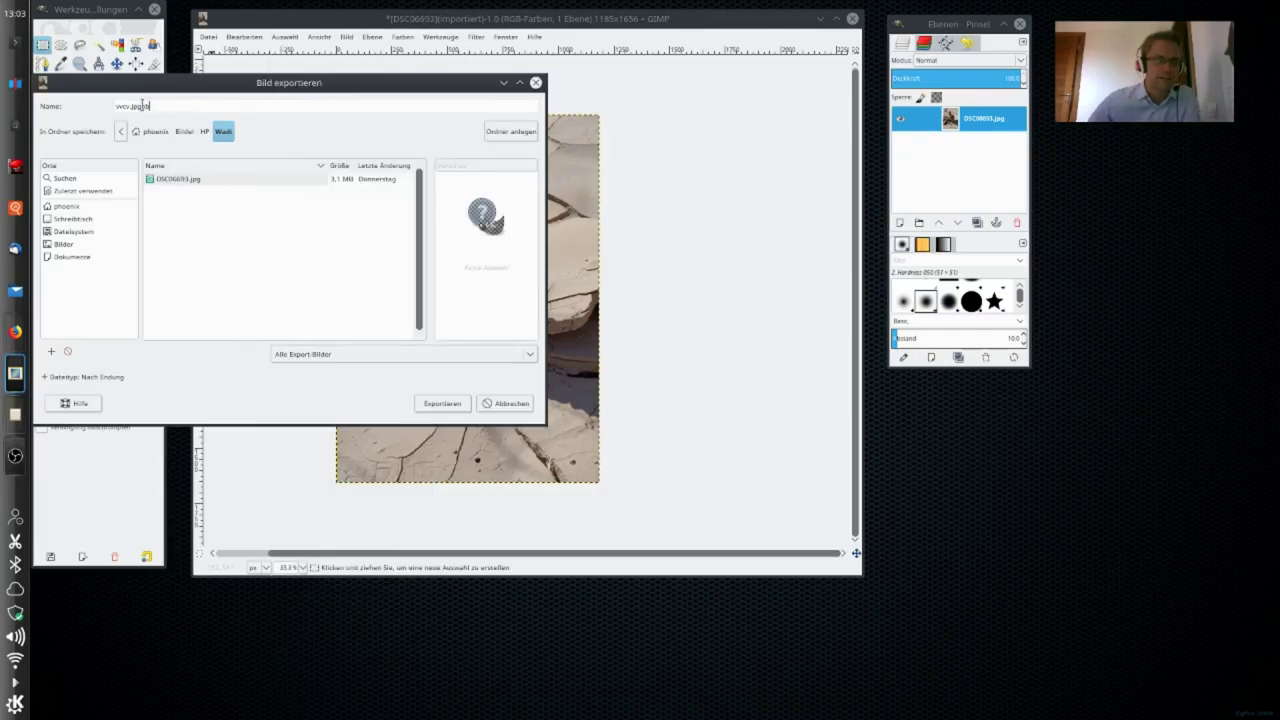
key(BackSpace)
key(BackSpace)
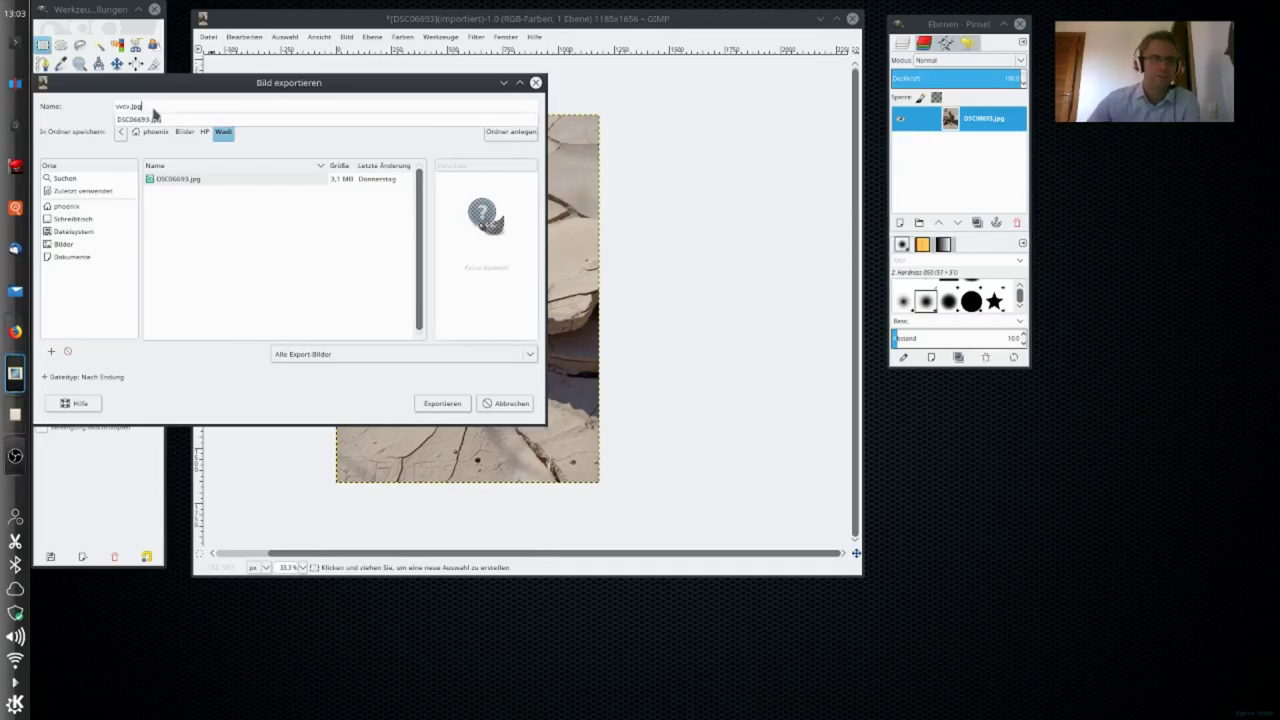
click(243, 265)
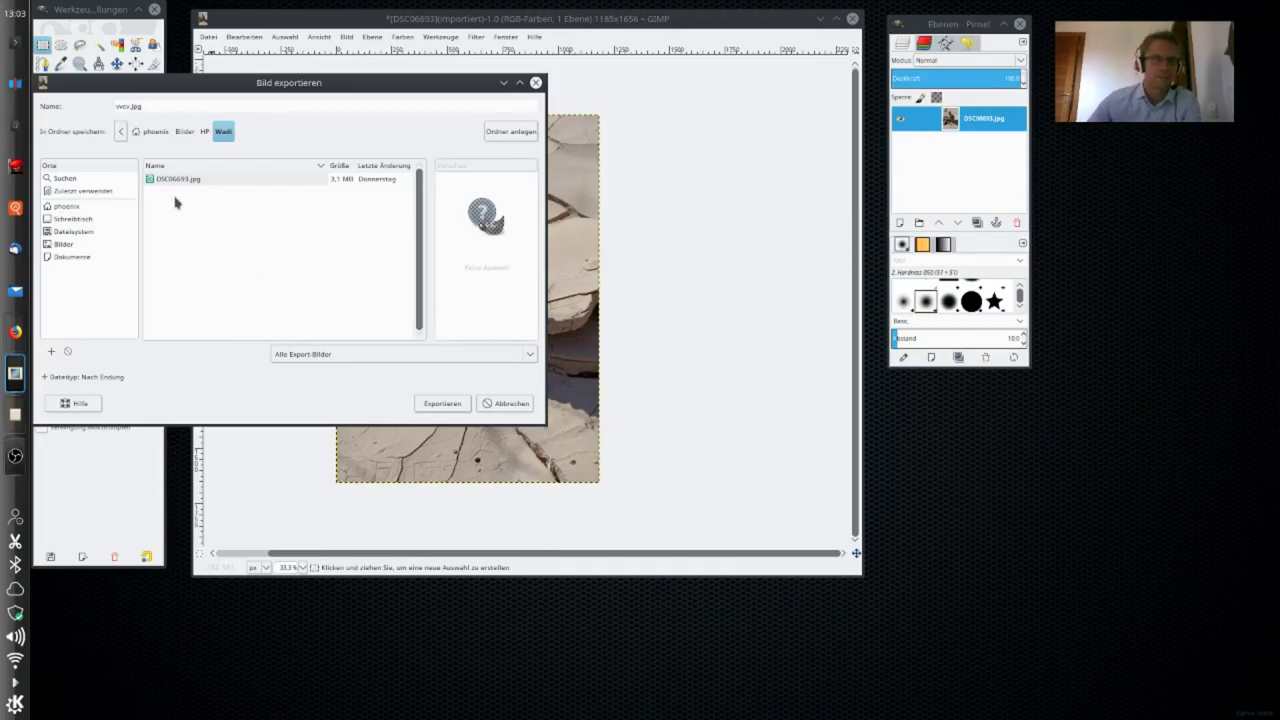
click(387, 355)
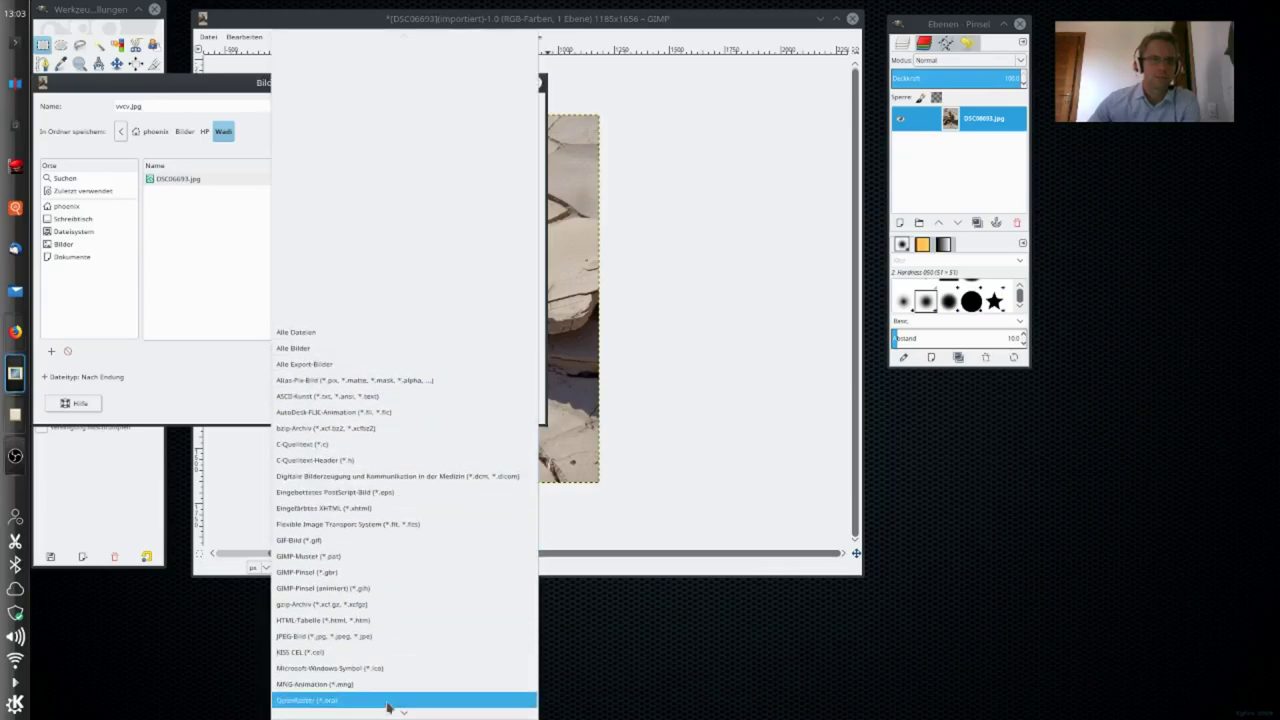
click(220, 302)
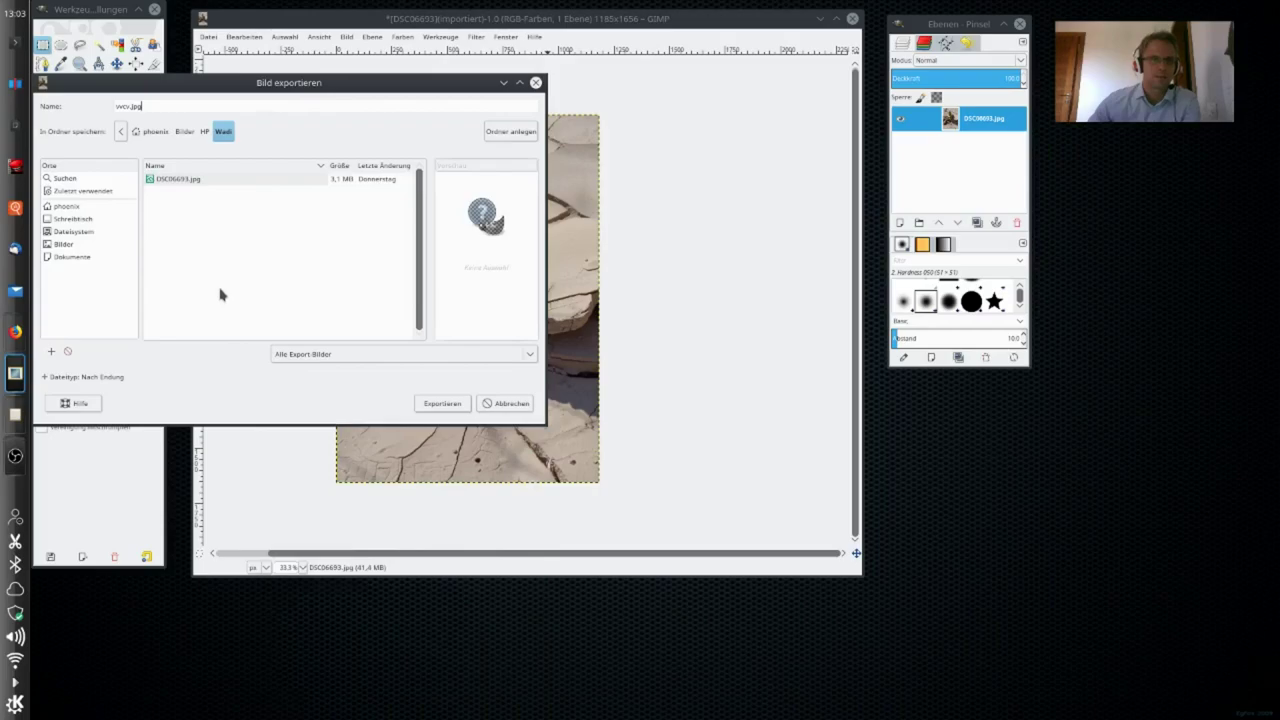
click(449, 405)
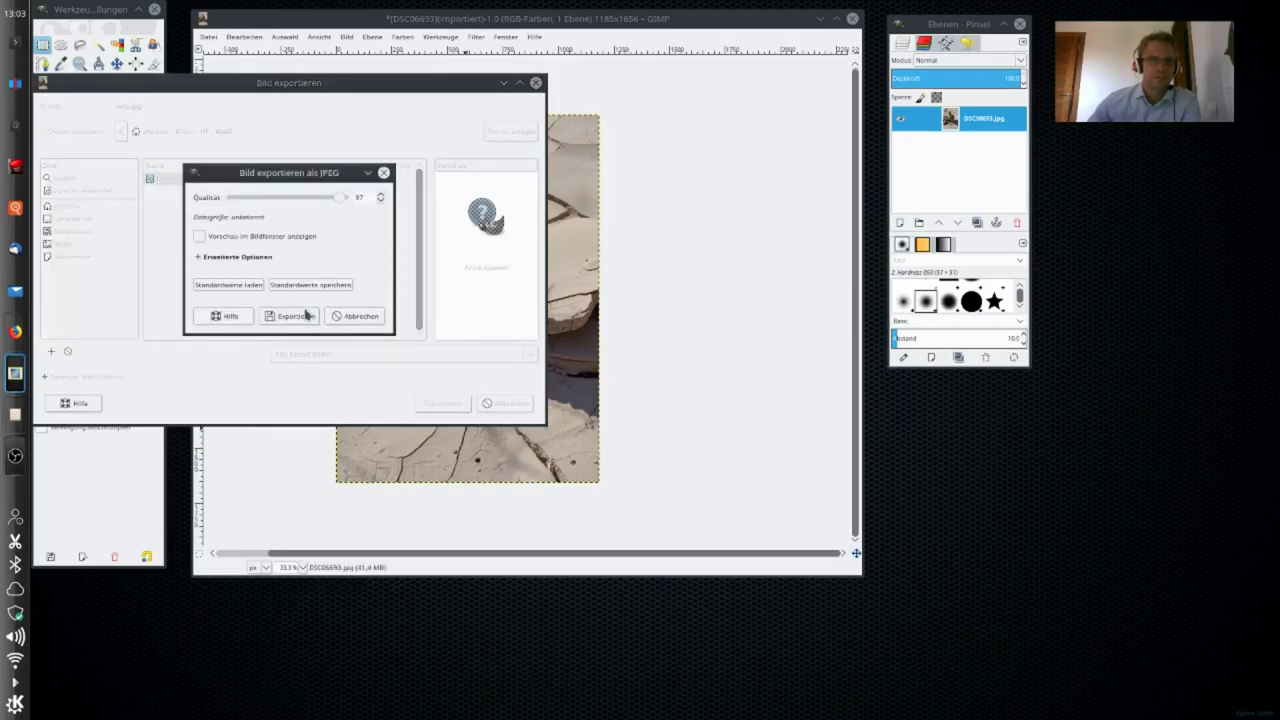
click(373, 318)
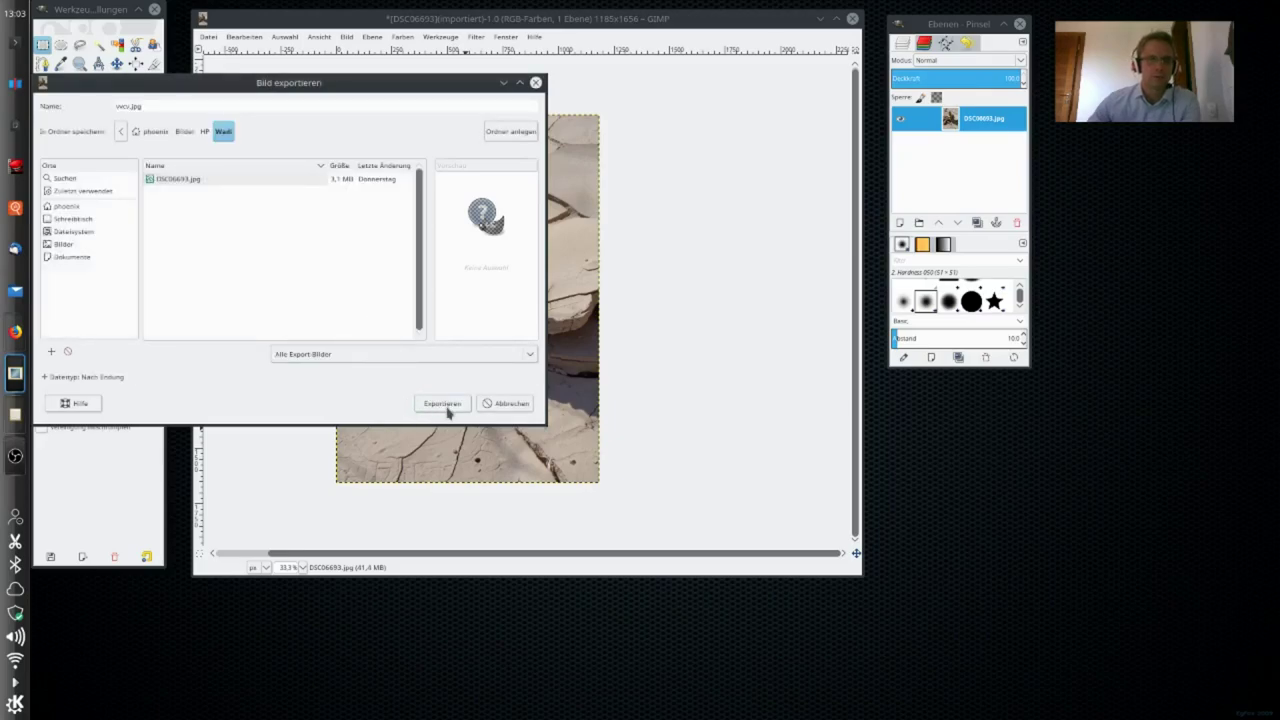
click(522, 407)
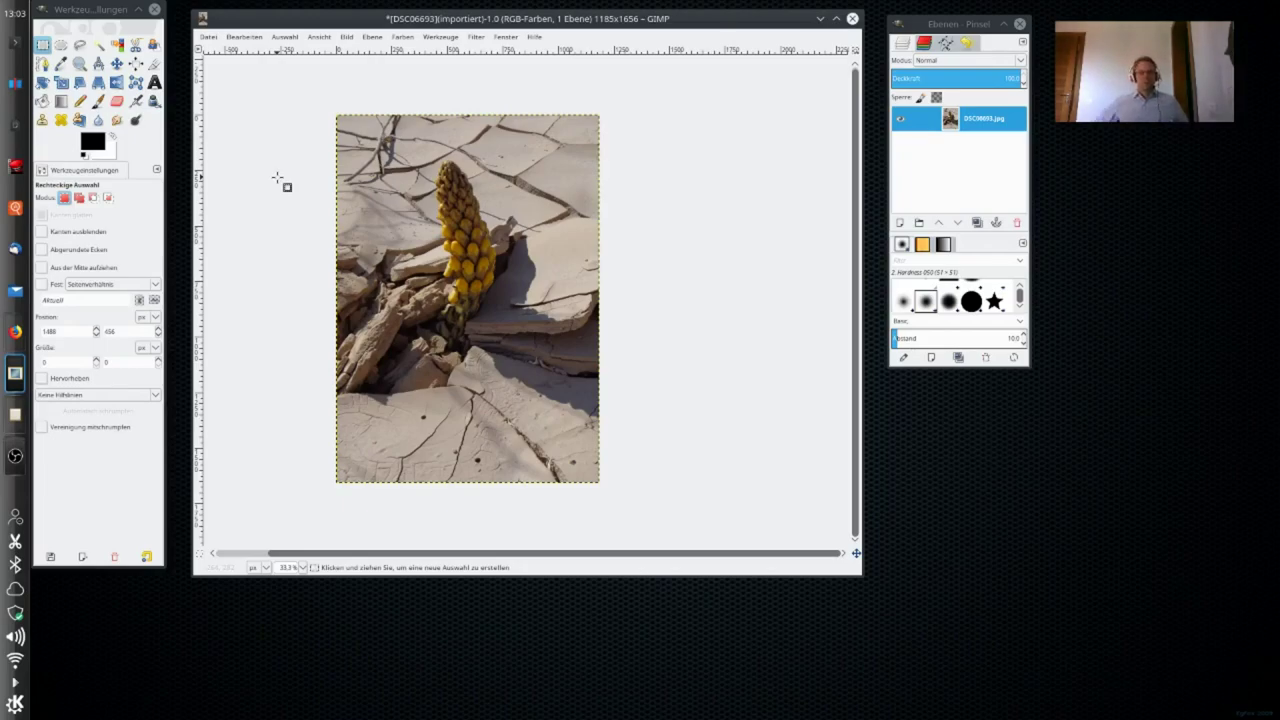
Undo the selection changes and the crop, restoring the full 2592×1944 photo.
click(251, 42)
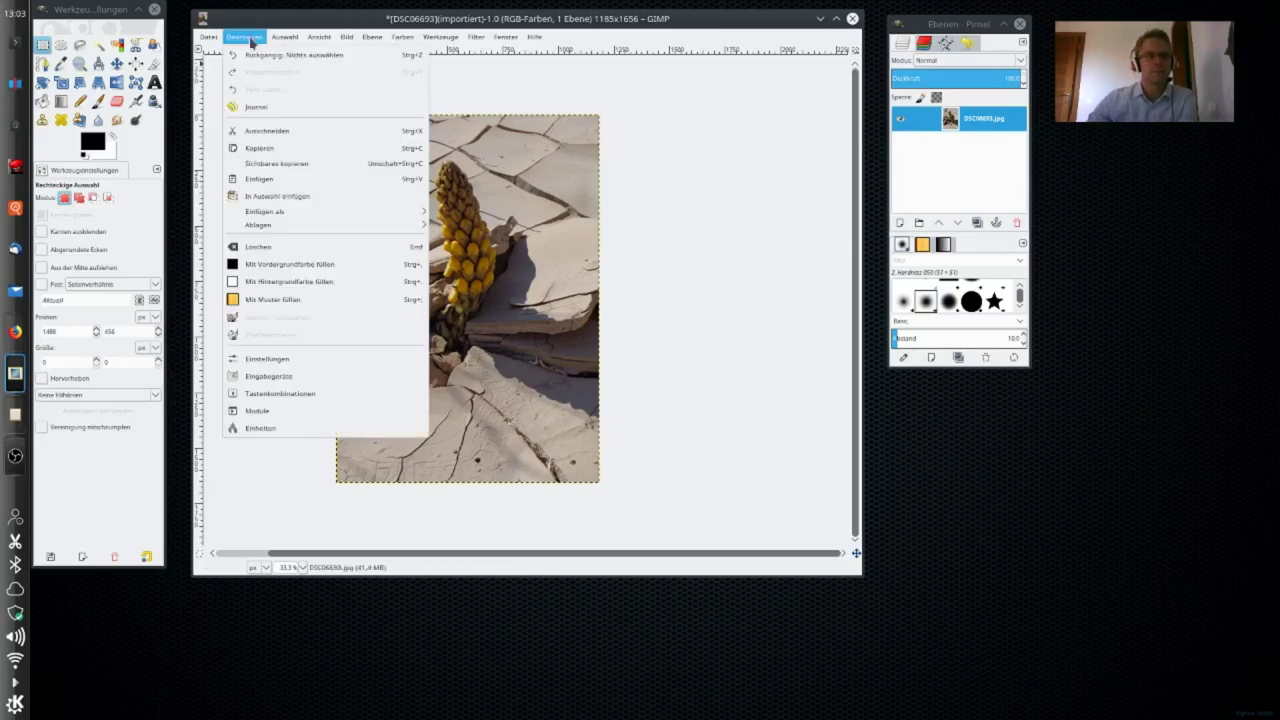
click(527, 94)
click(244, 37)
click(338, 57)
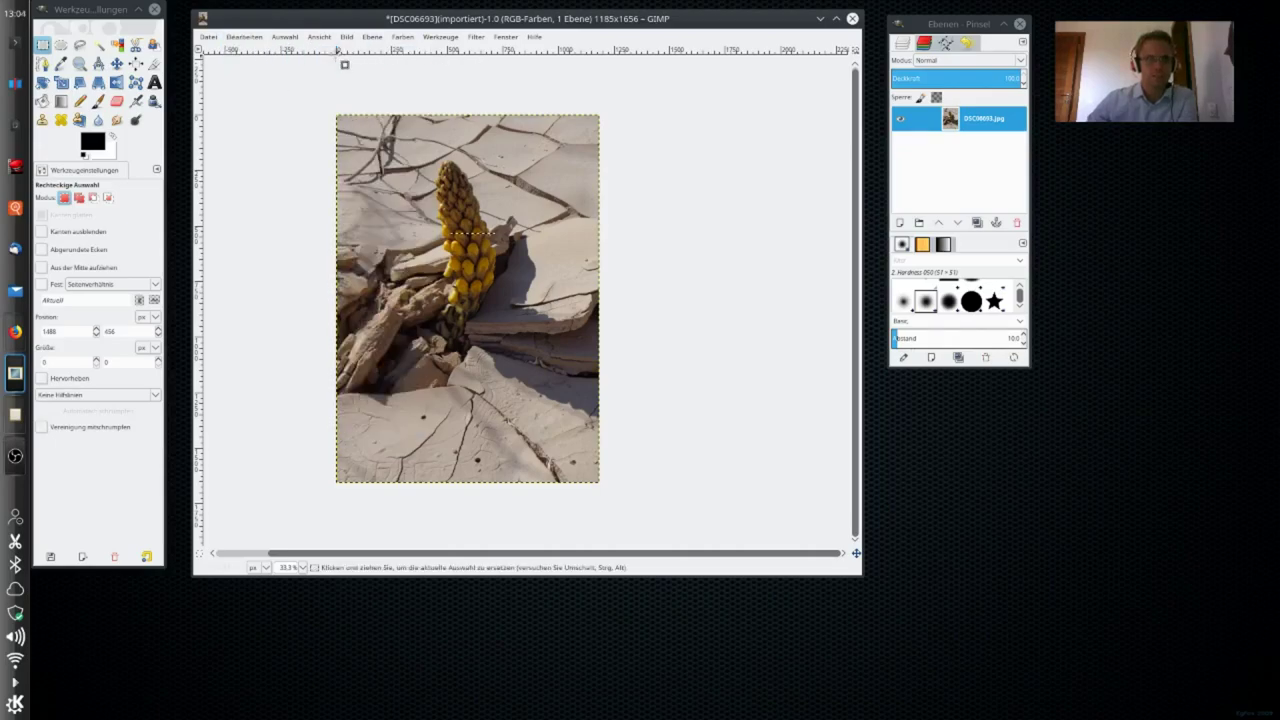
click(258, 37)
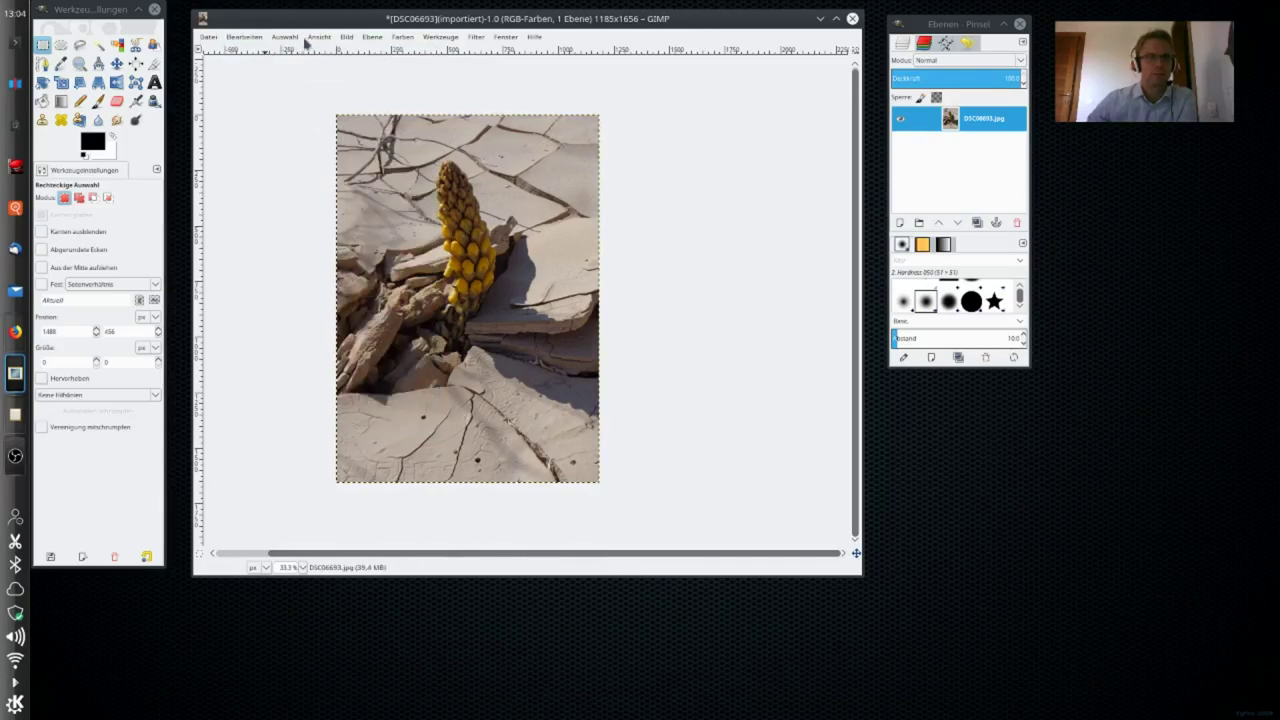
click(258, 37)
click(262, 55)
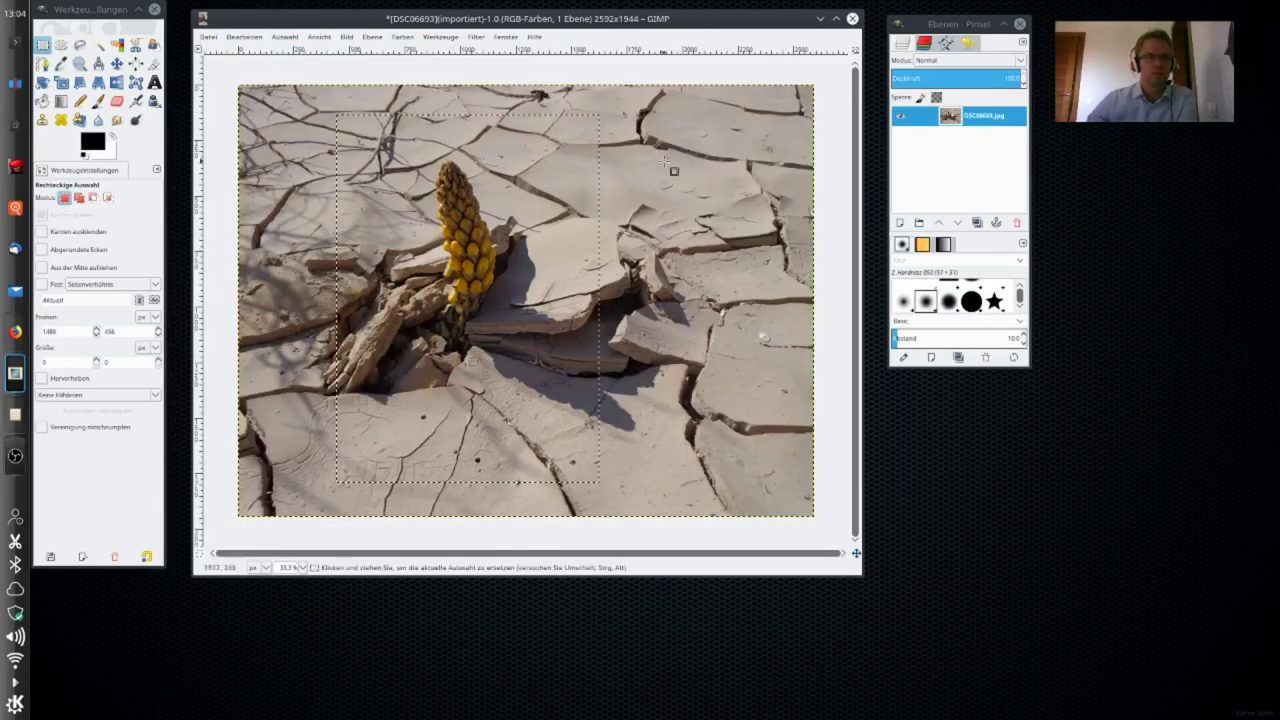
click(245, 38)
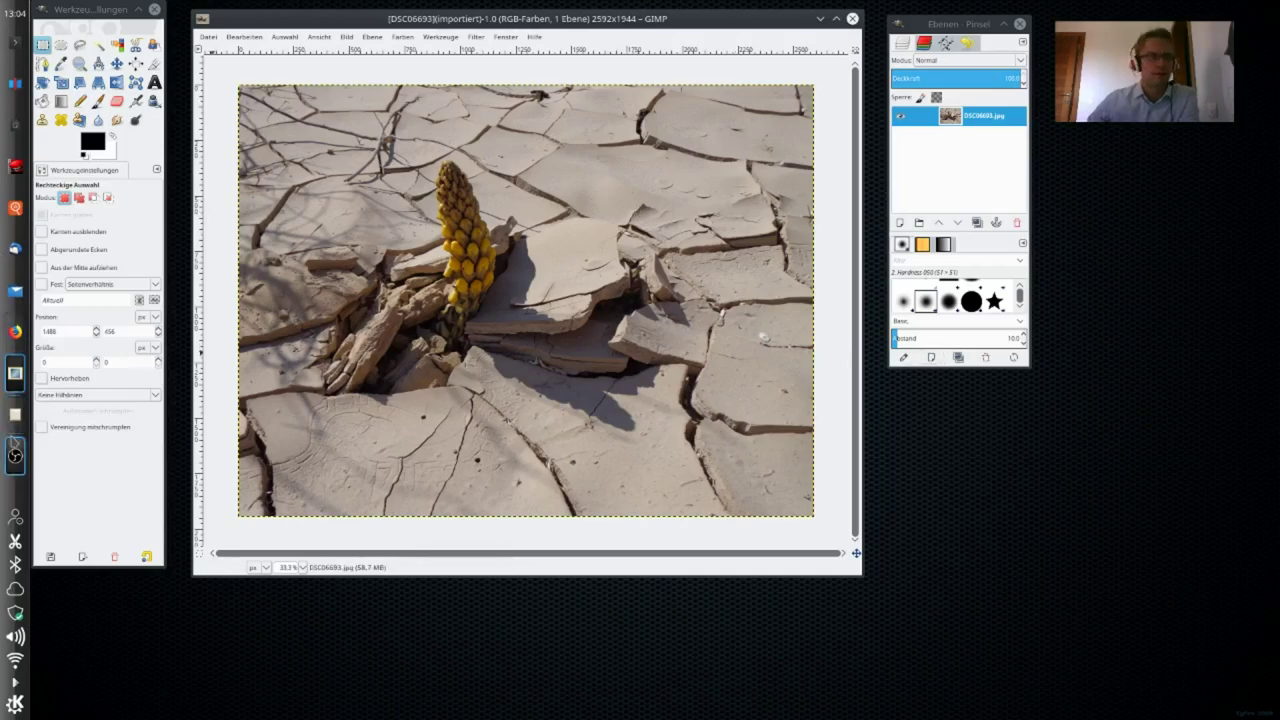
Delete the '- Zuschneiden' line from the Kate outline and minimize Kate.
click(14, 413)
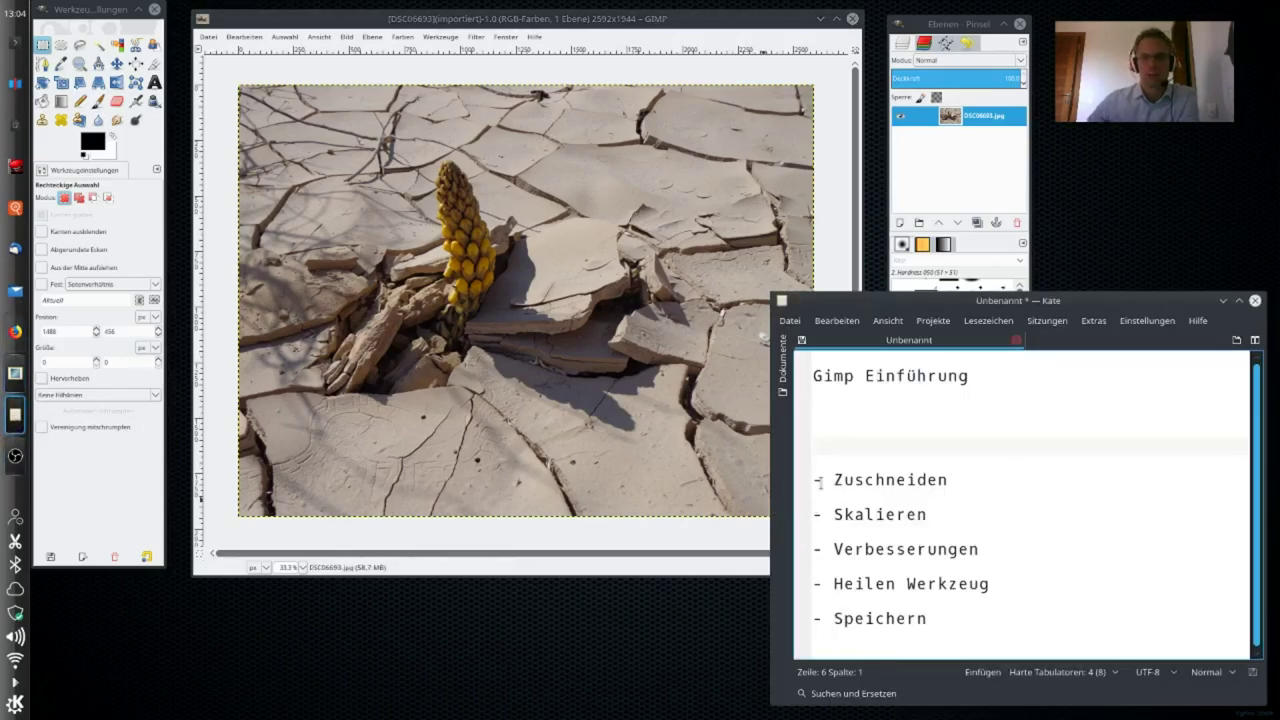
drag(815, 480, 977, 481)
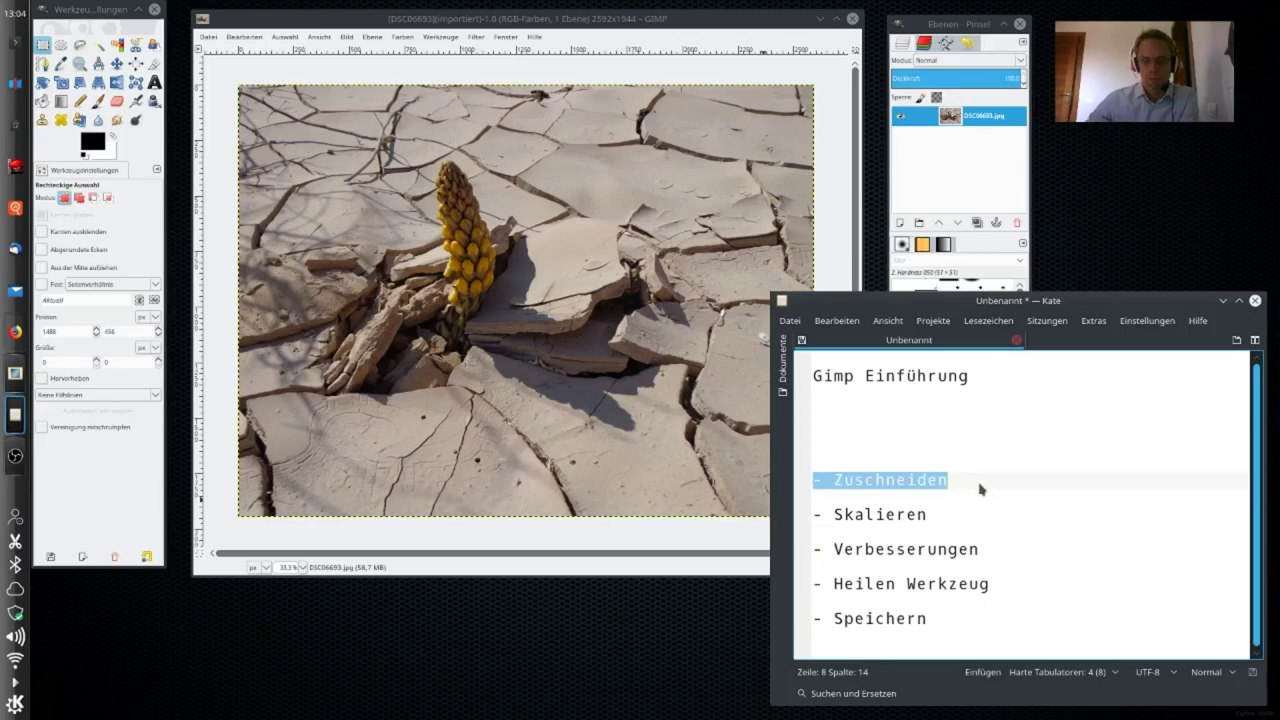
key(Delete)
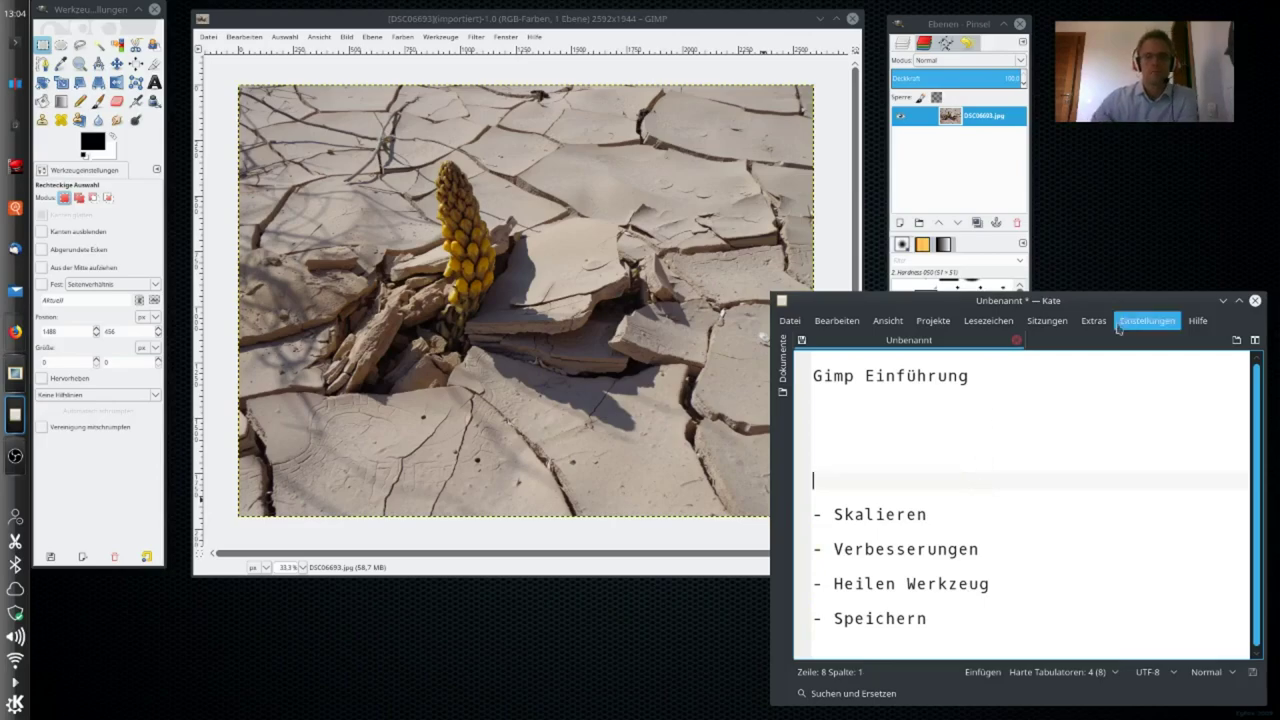
drag(1109, 305, 1099, 269)
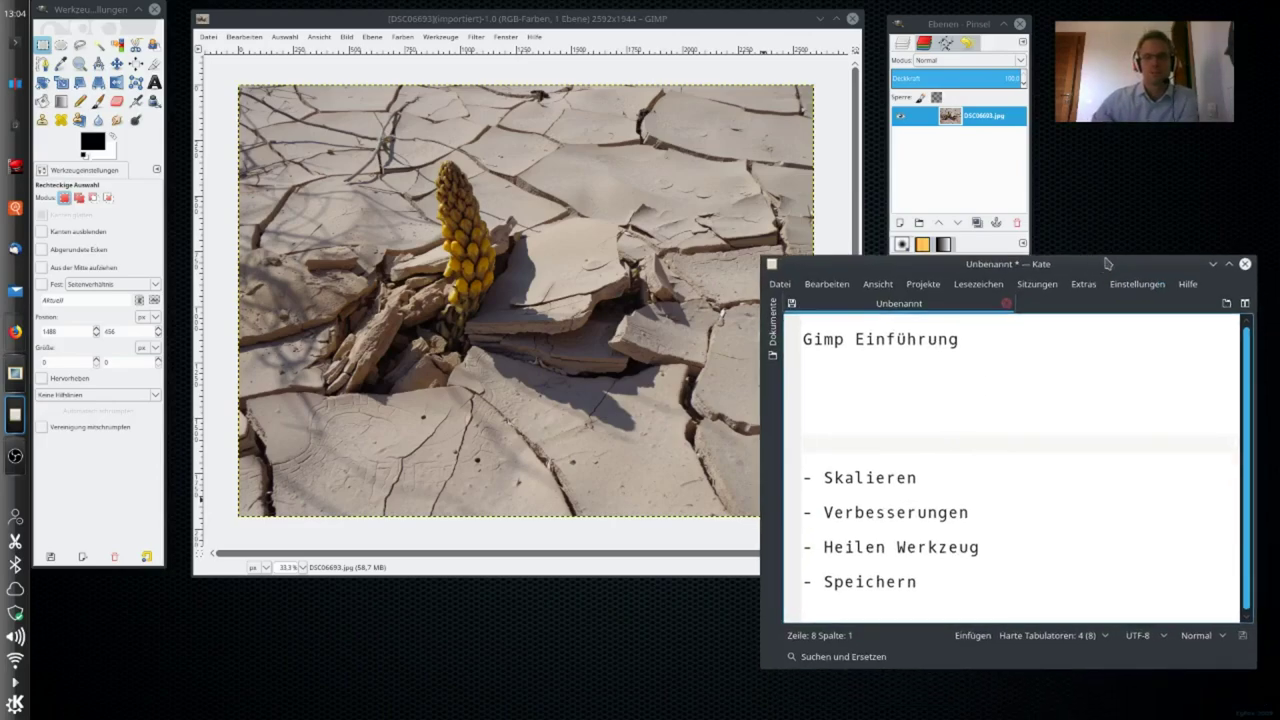
click(1212, 264)
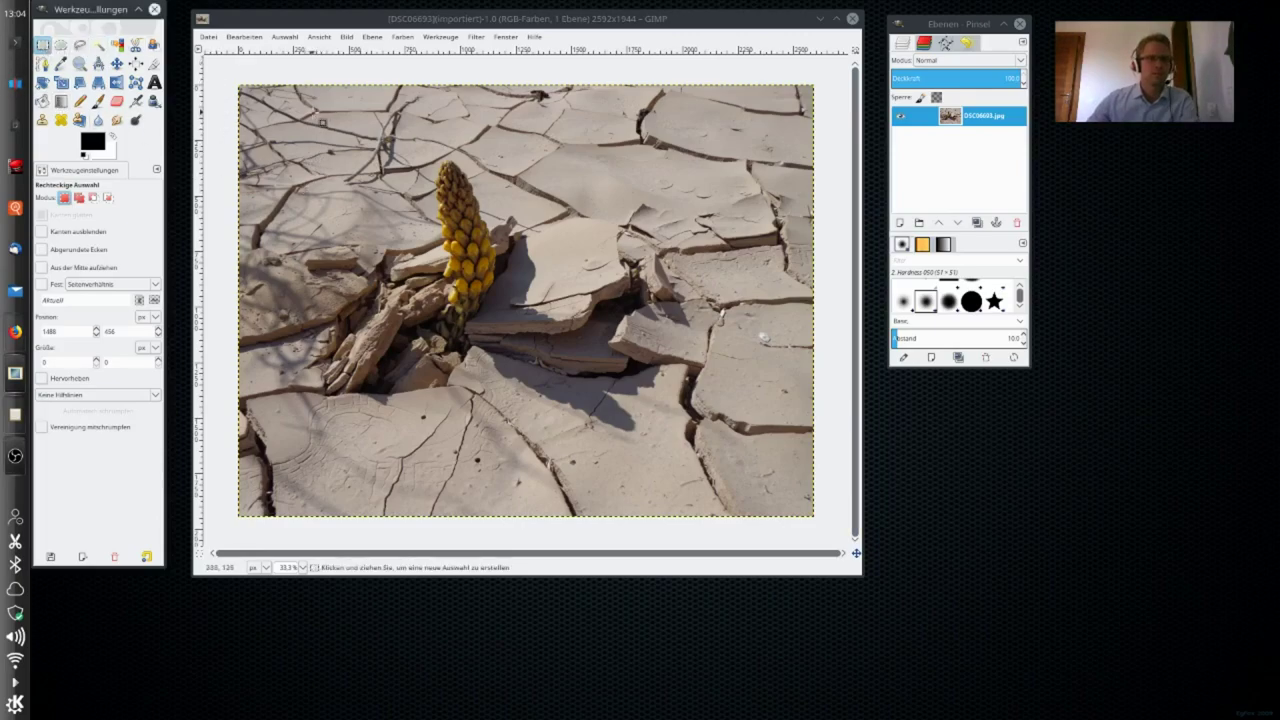
Crop the photo to a 1401×1710 px portrait area around the yellow plant.
drag(306, 100, 617, 480)
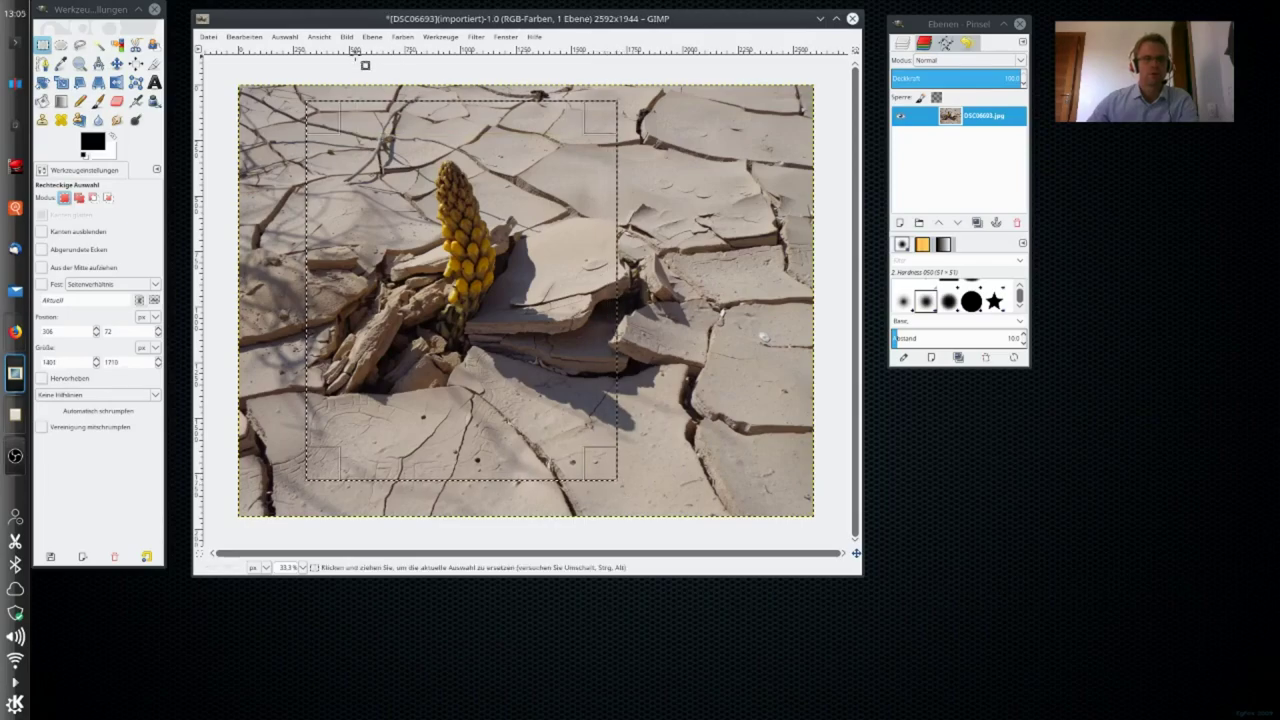
click(347, 37)
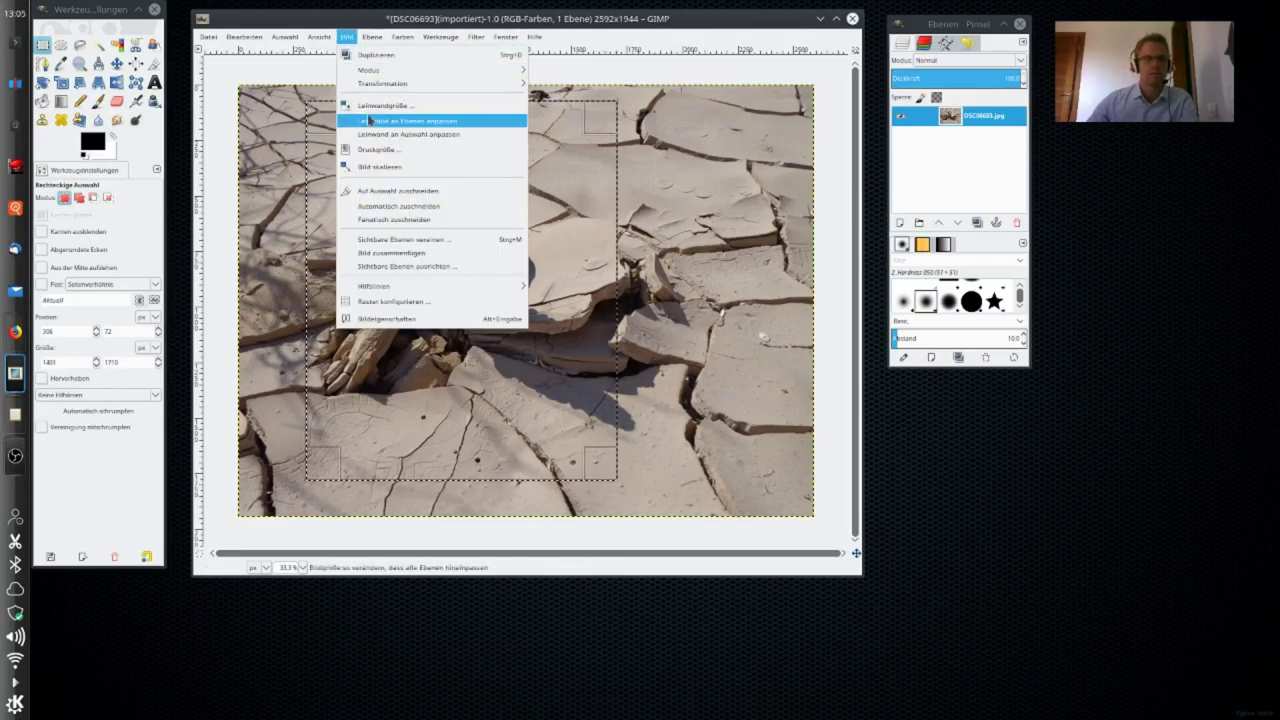
click(418, 199)
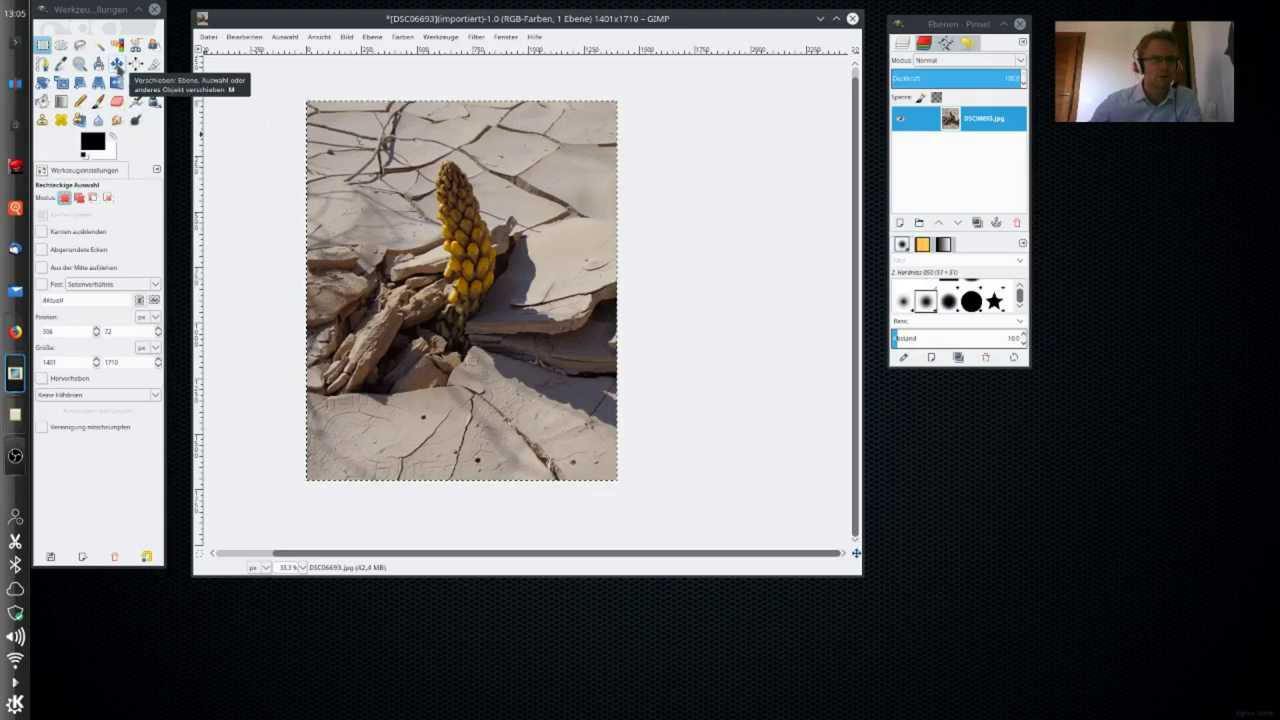
Try shifting the photo layer with the Move tool, then undo the move.
click(117, 64)
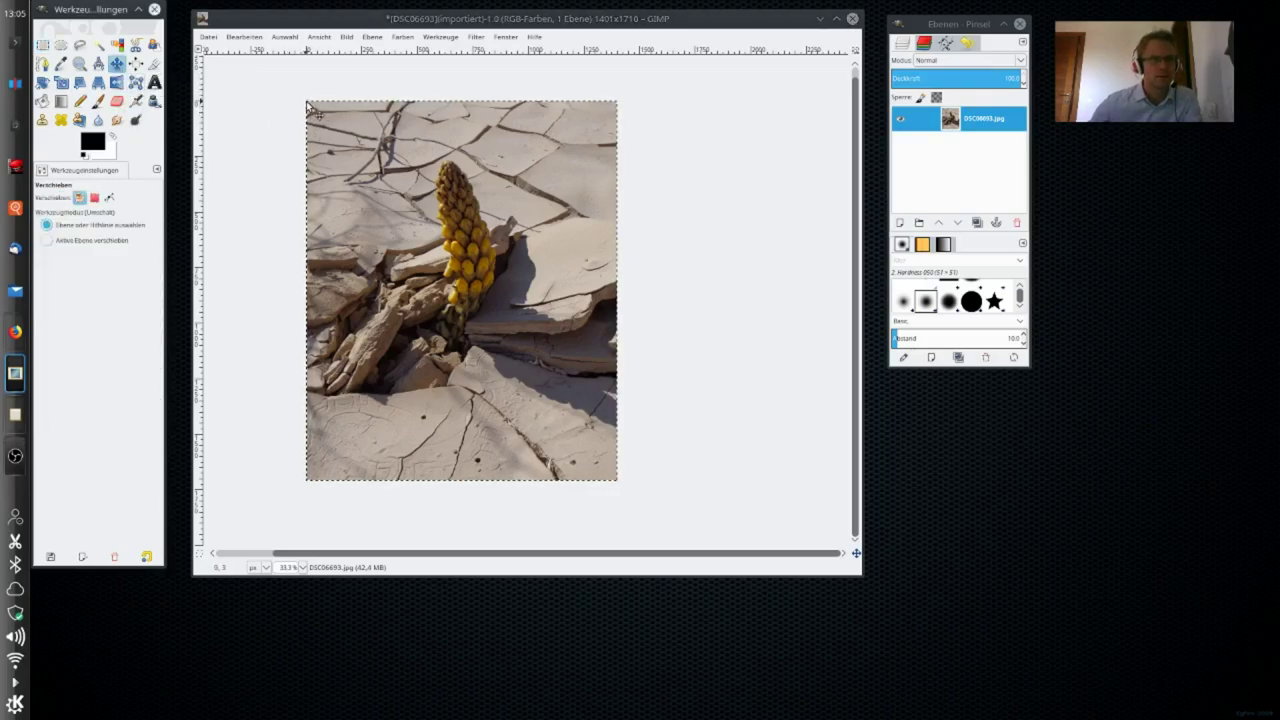
drag(334, 136, 395, 207)
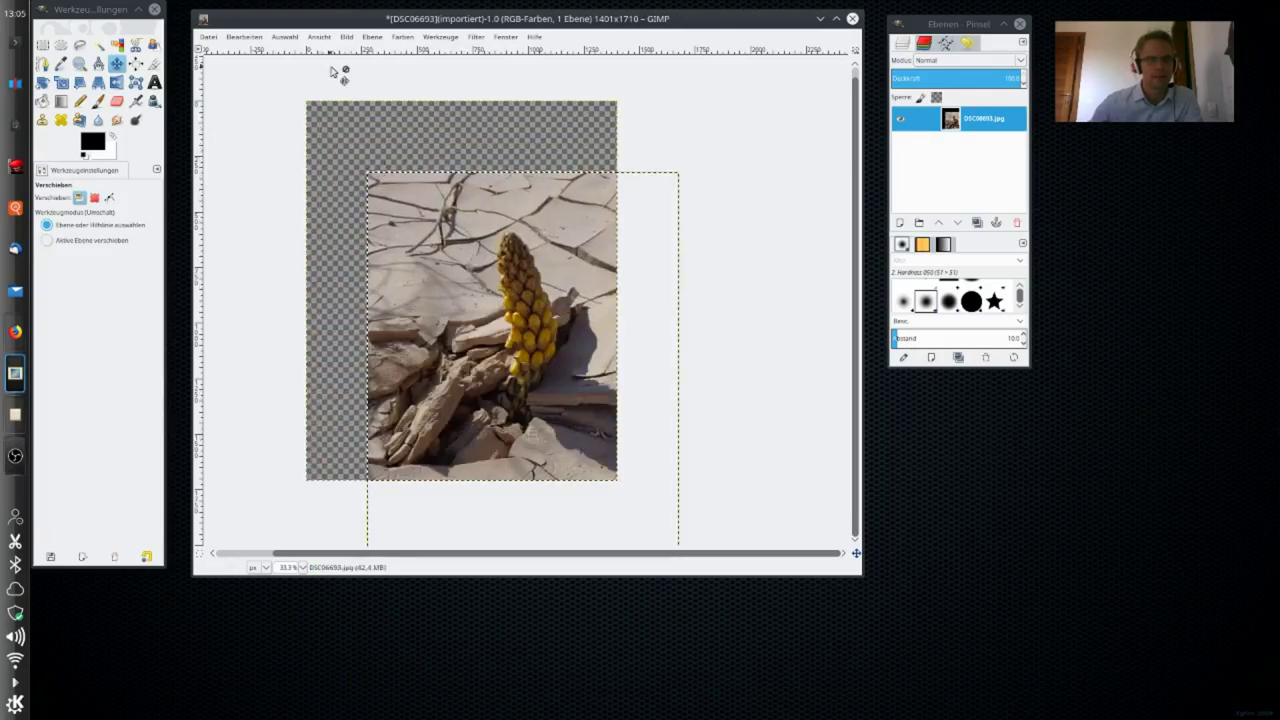
click(250, 38)
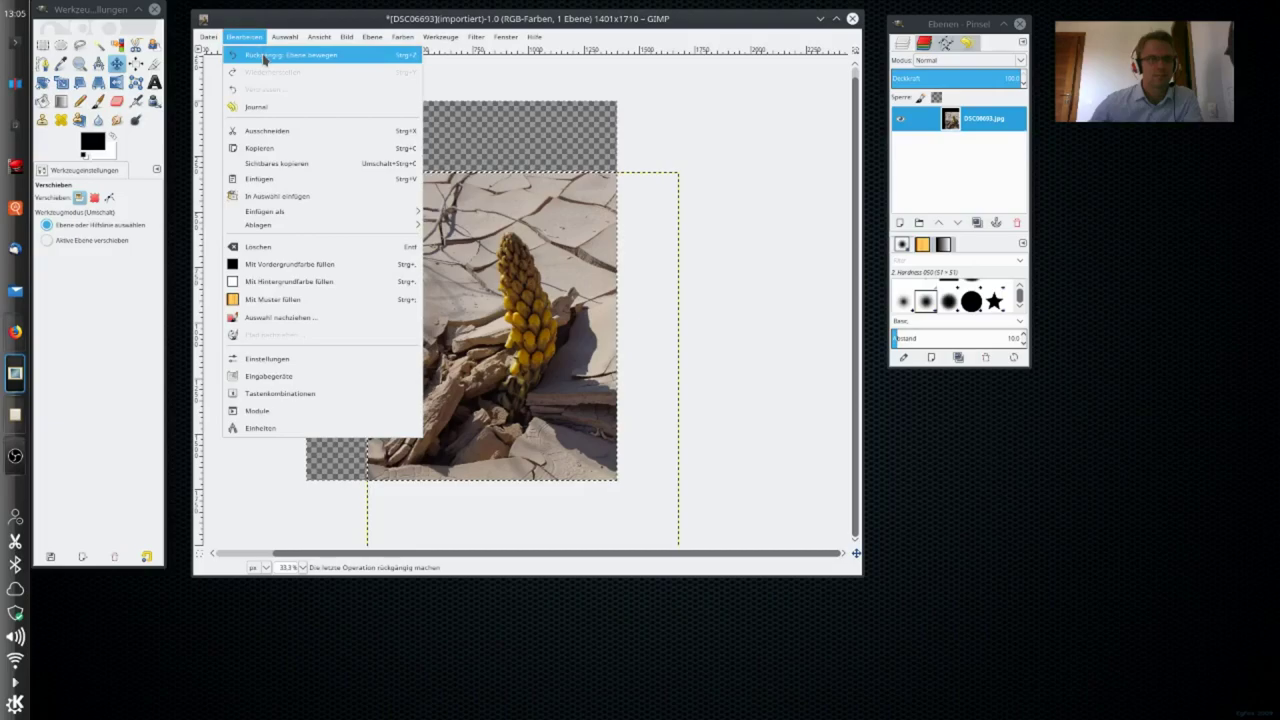
click(264, 56)
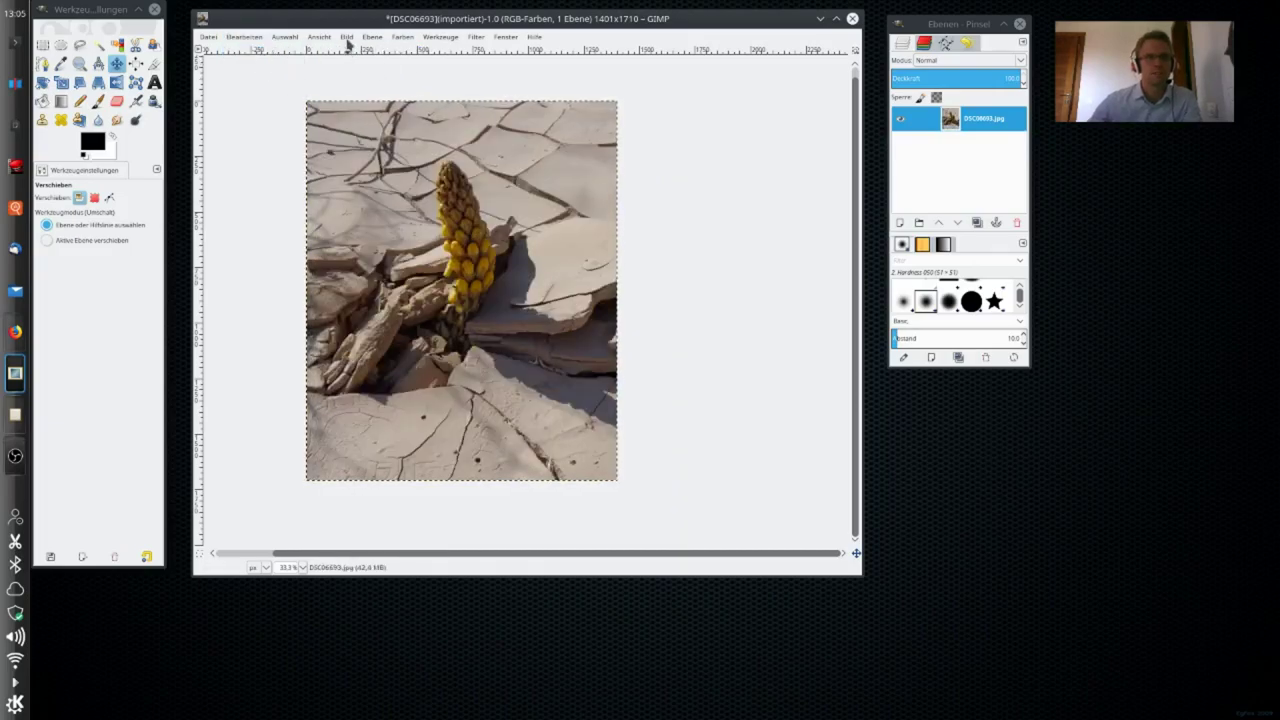
Scale the image to 600 px wide with the chain unlinked, keeping the 1710 px height.
click(347, 38)
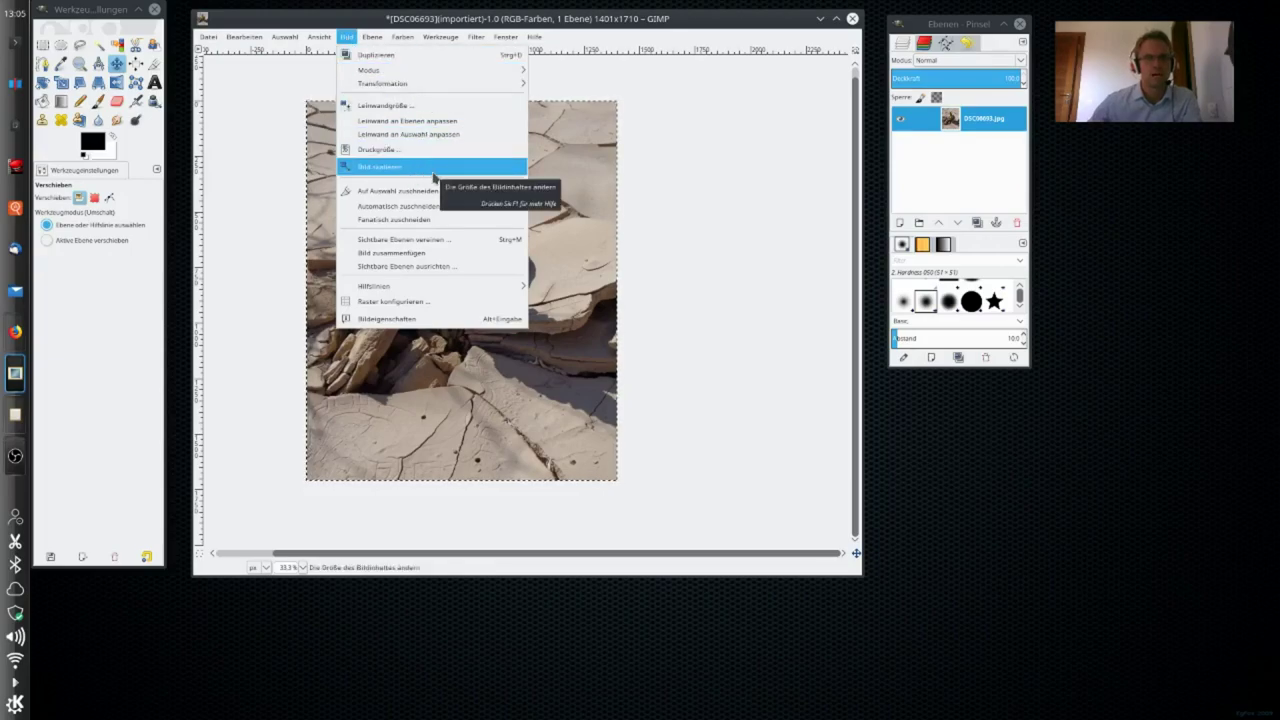
click(434, 168)
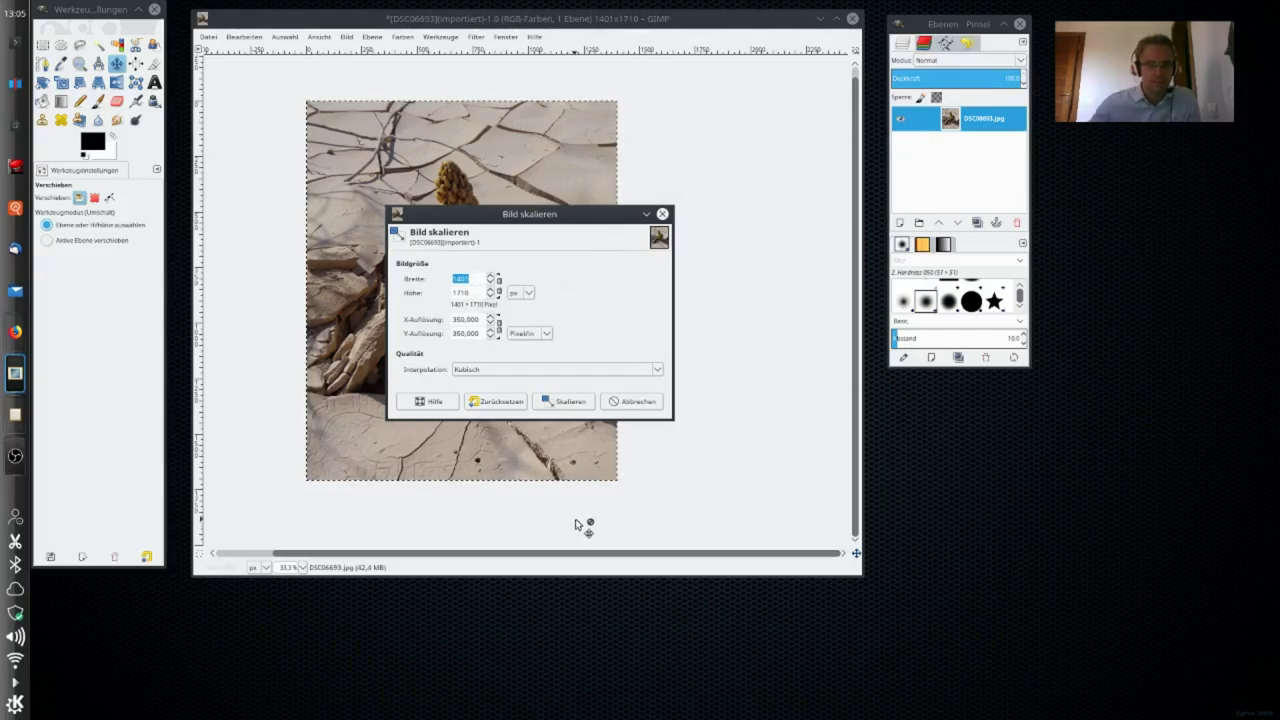
click(473, 280)
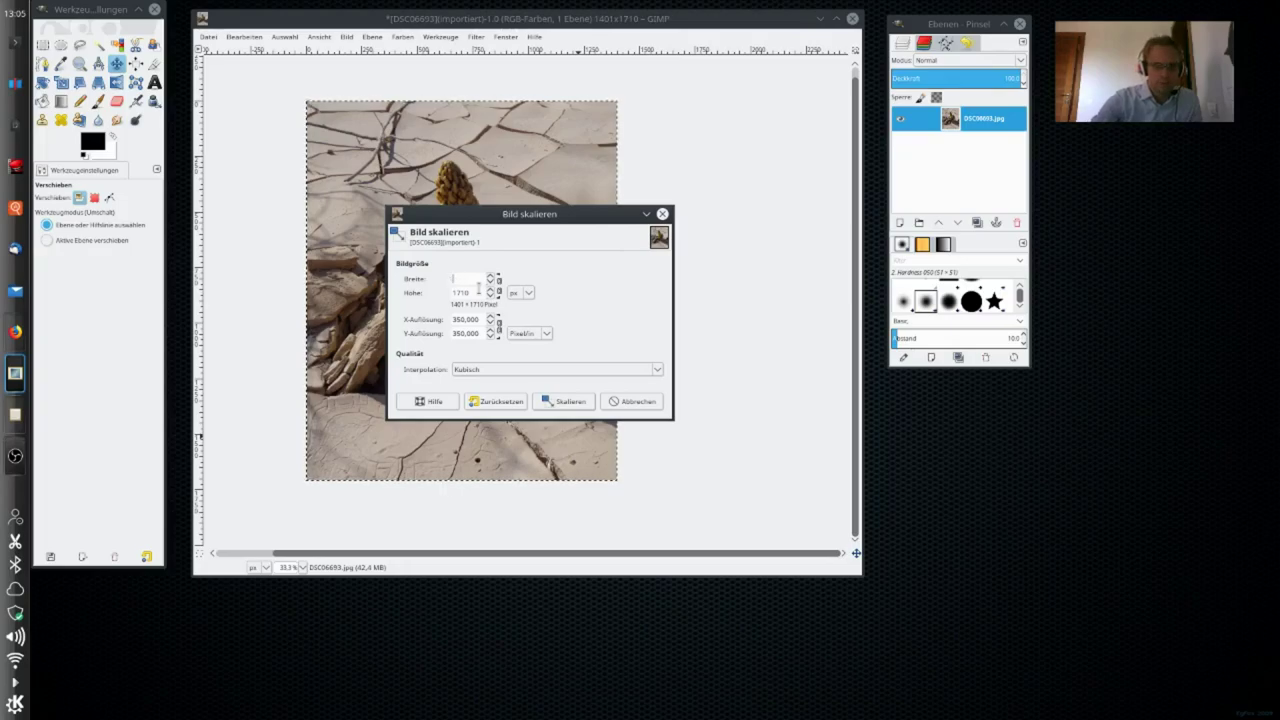
text(4600)
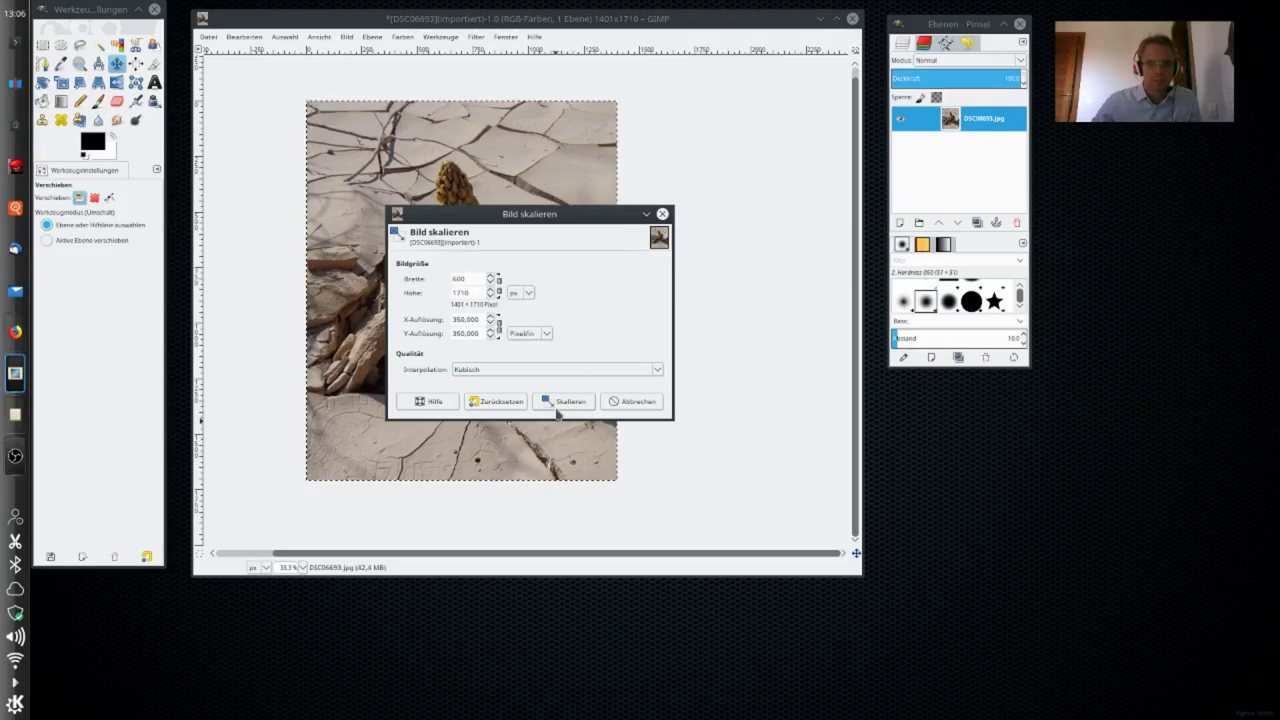
click(564, 401)
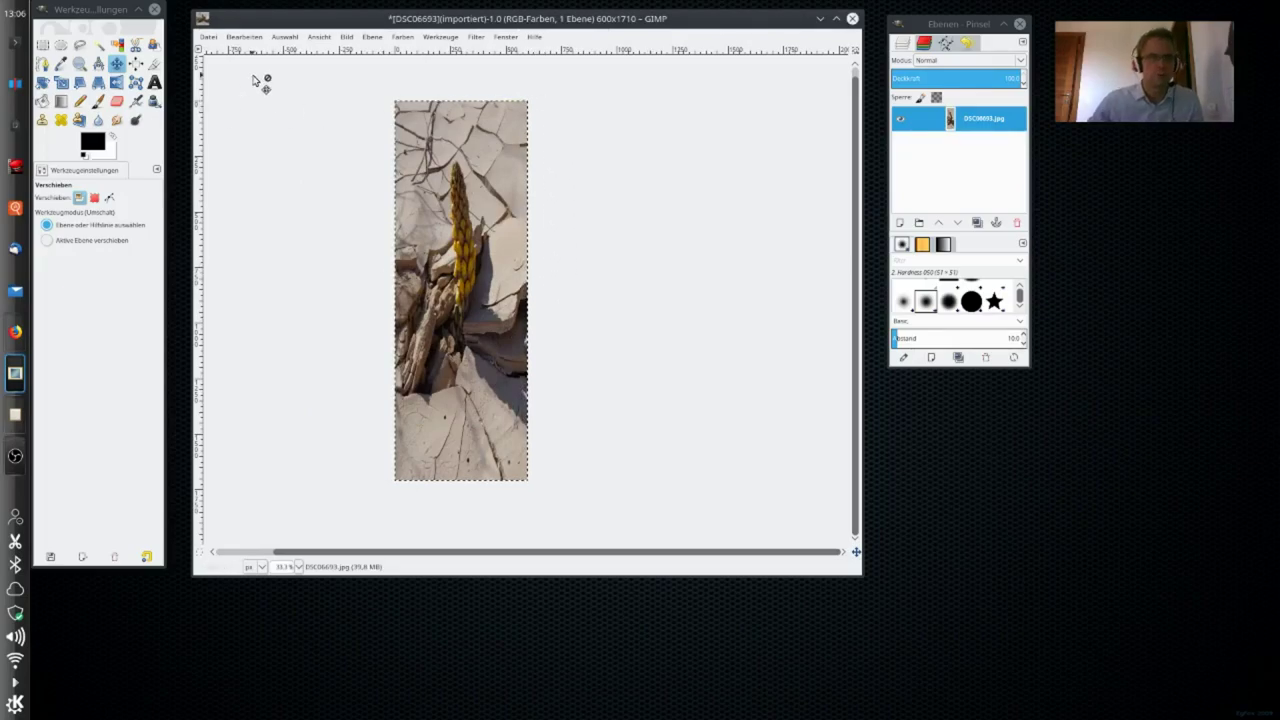
Undo the 600 px squeeze and rescale proportionally to 610×745 pixels.
click(244, 37)
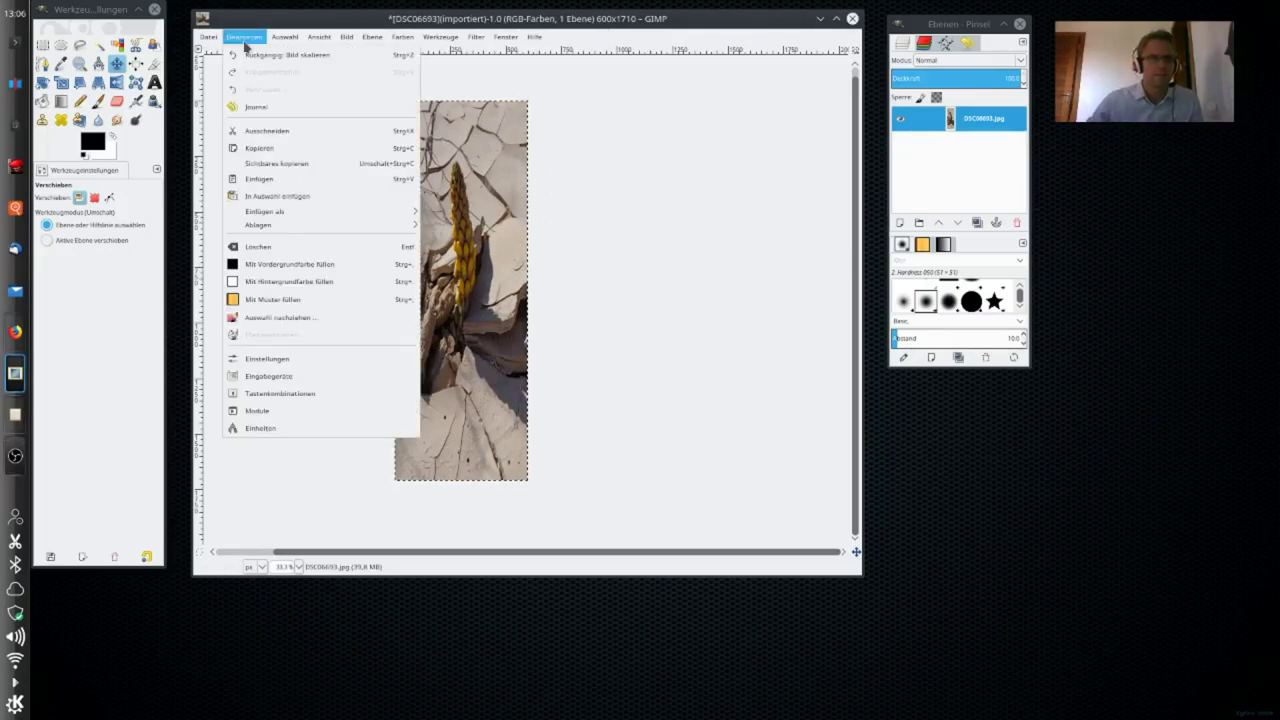
click(262, 51)
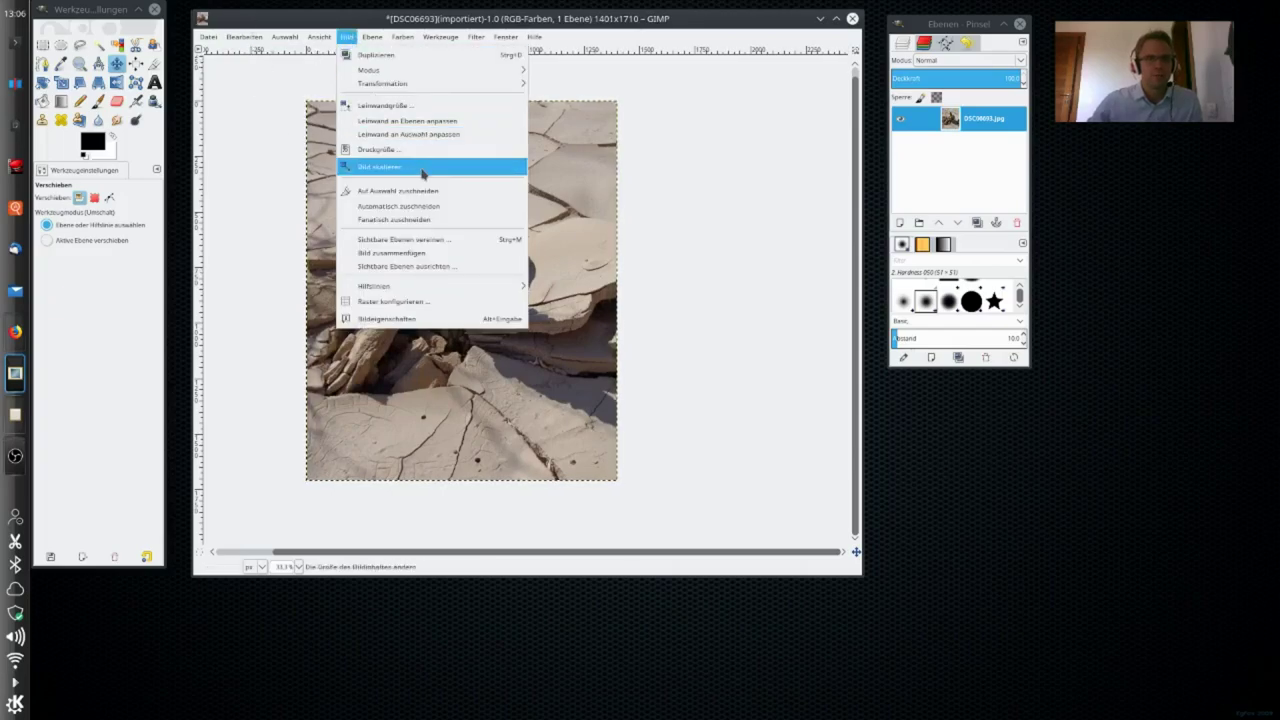
click(433, 172)
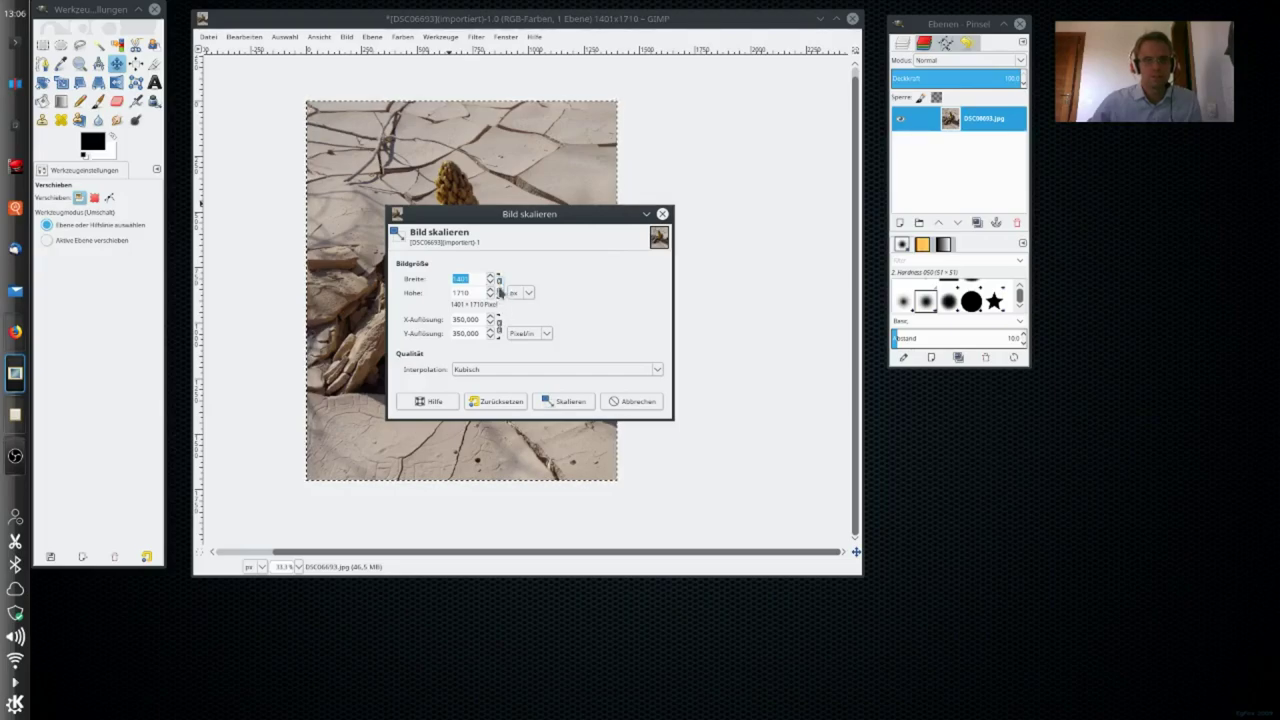
click(529, 293)
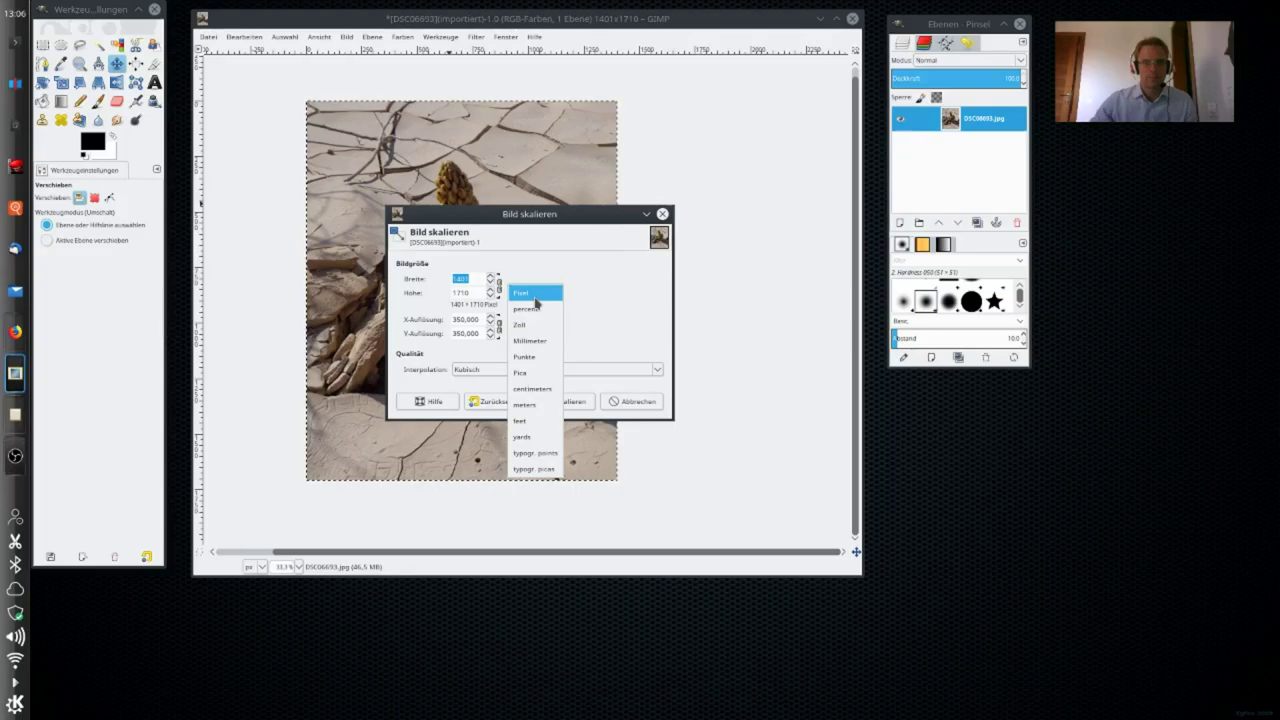
click(535, 298)
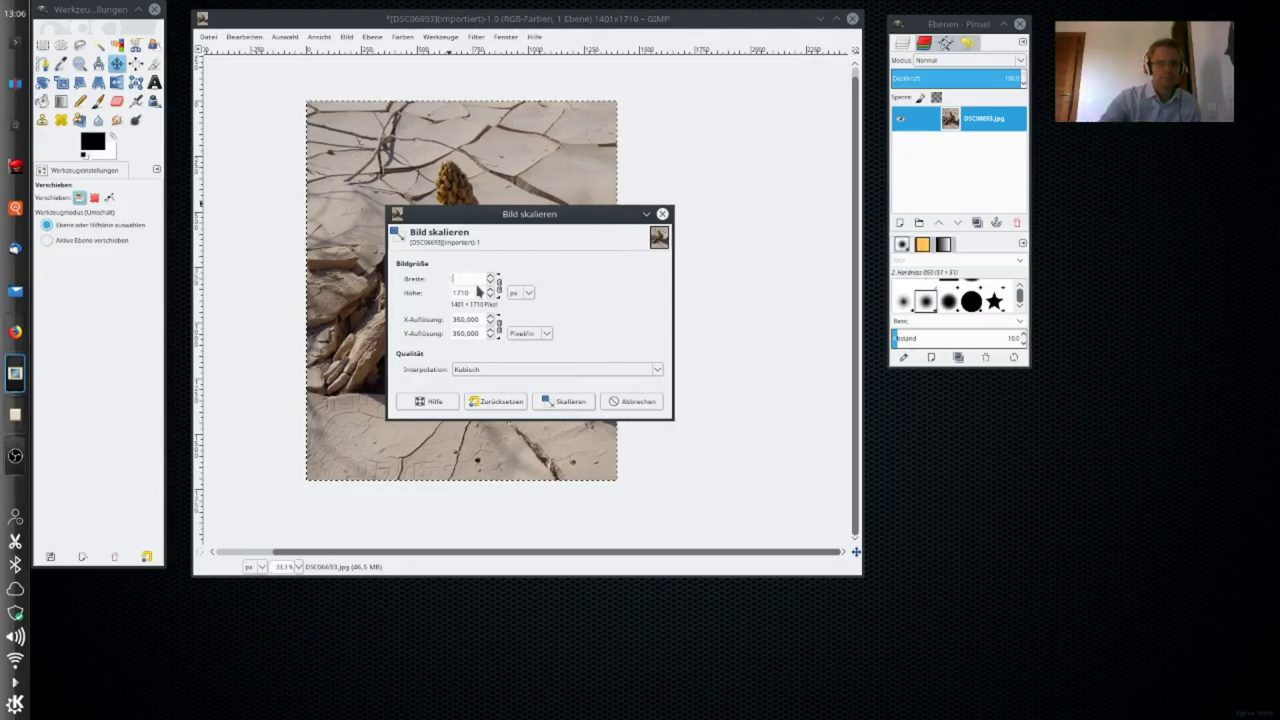
text(610)
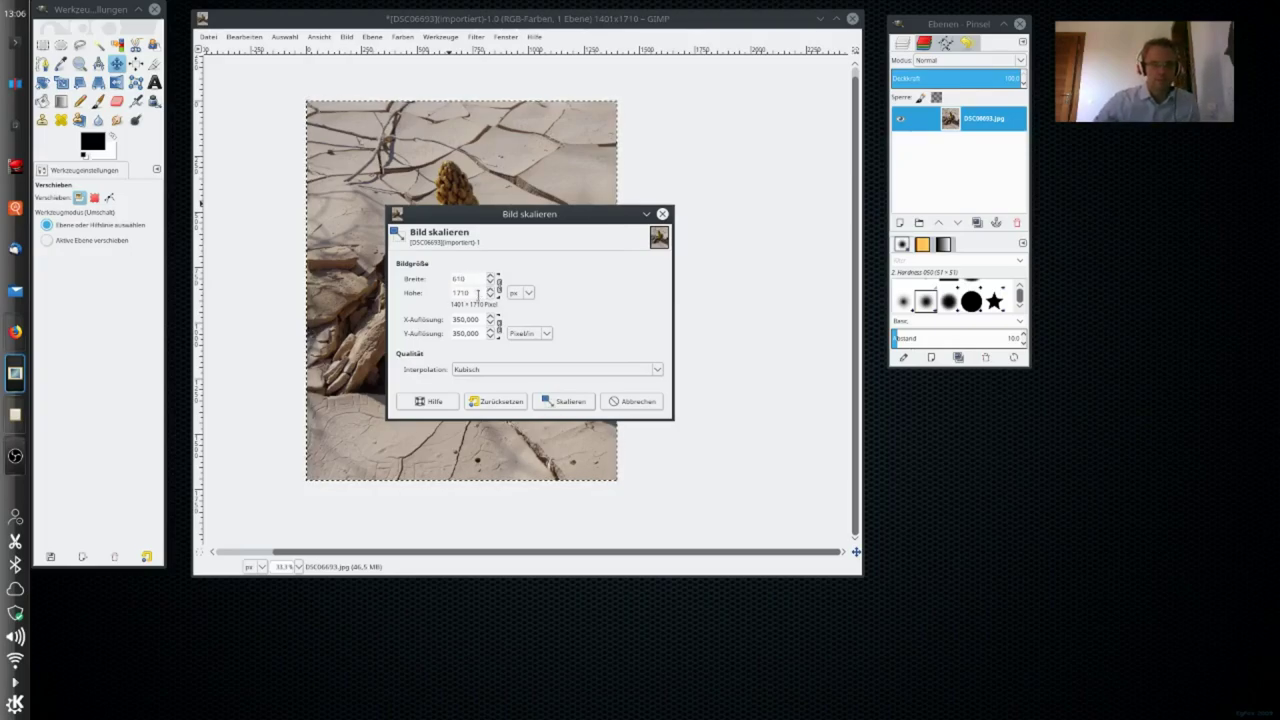
click(477, 293)
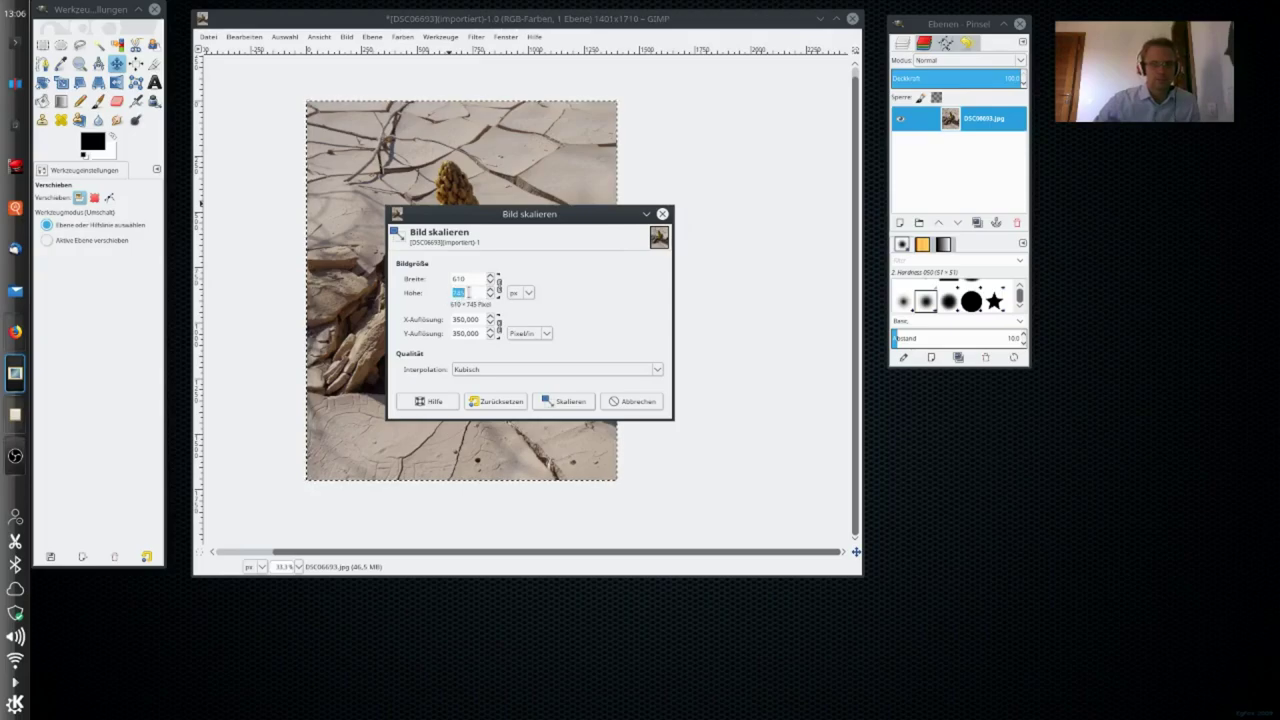
click(571, 402)
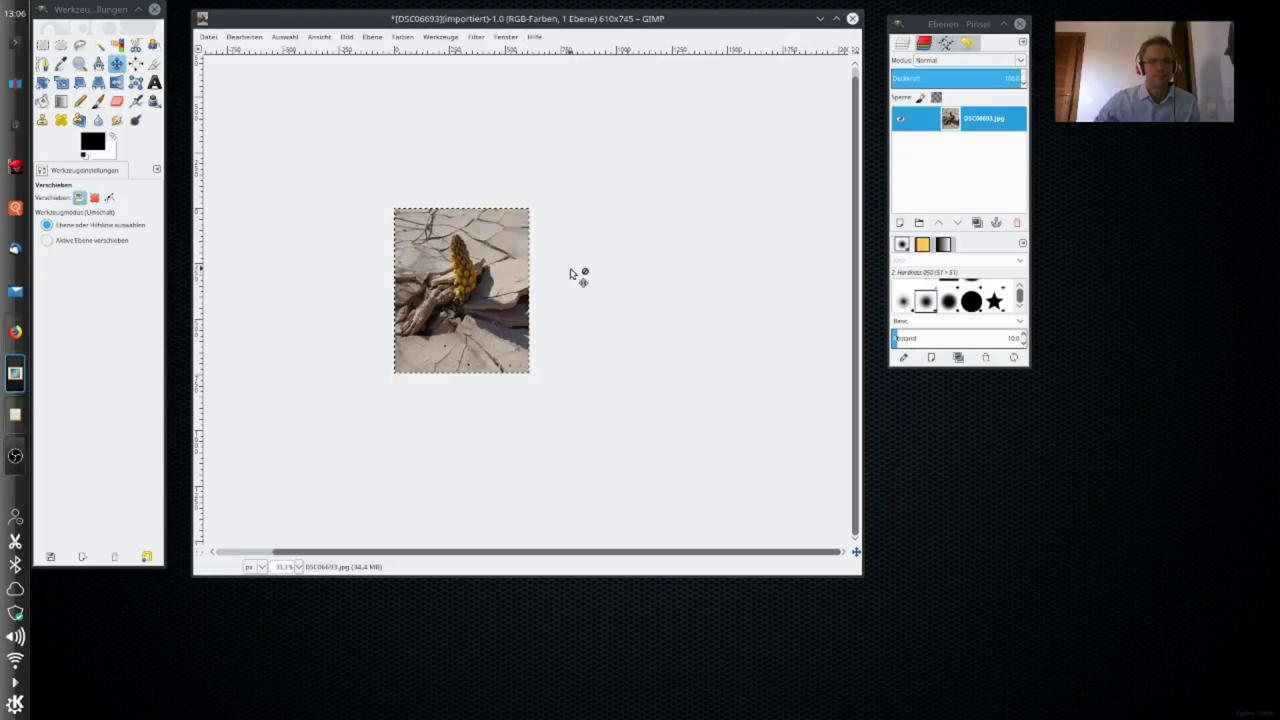
click(209, 37)
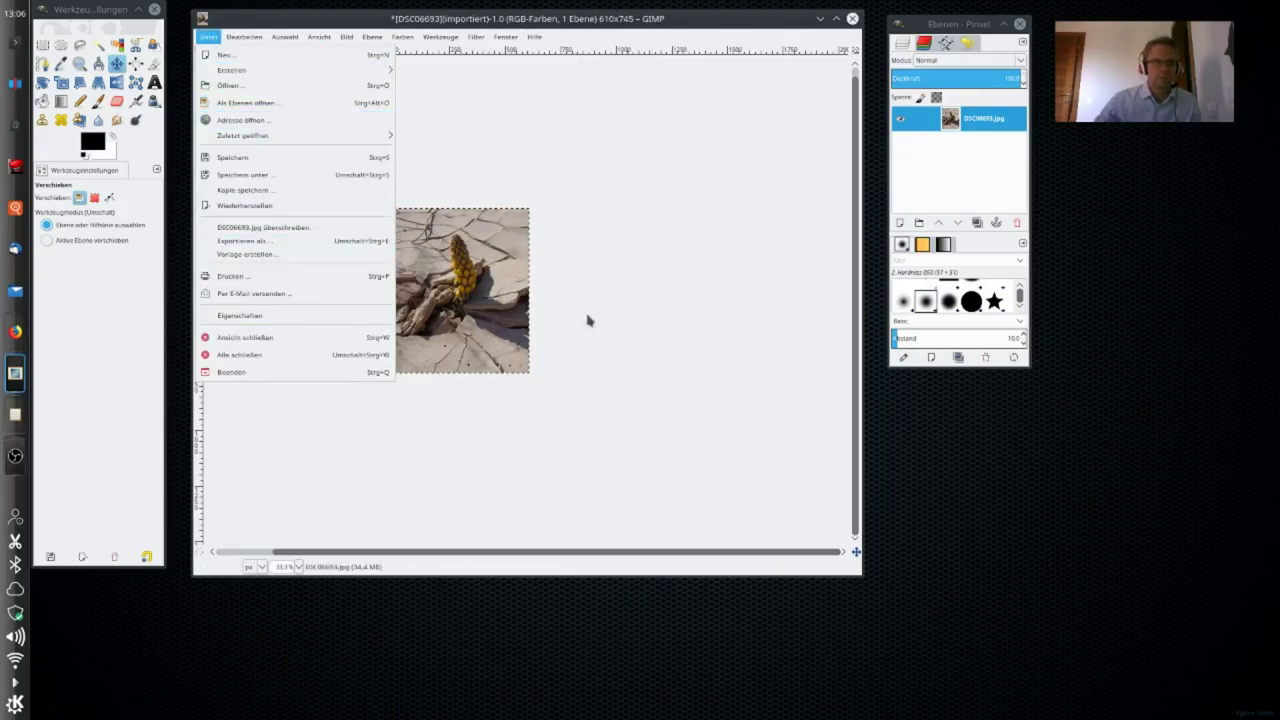
Undo the 610×745 scaling and the crop, restoring the 2592×1944 photo.
click(654, 366)
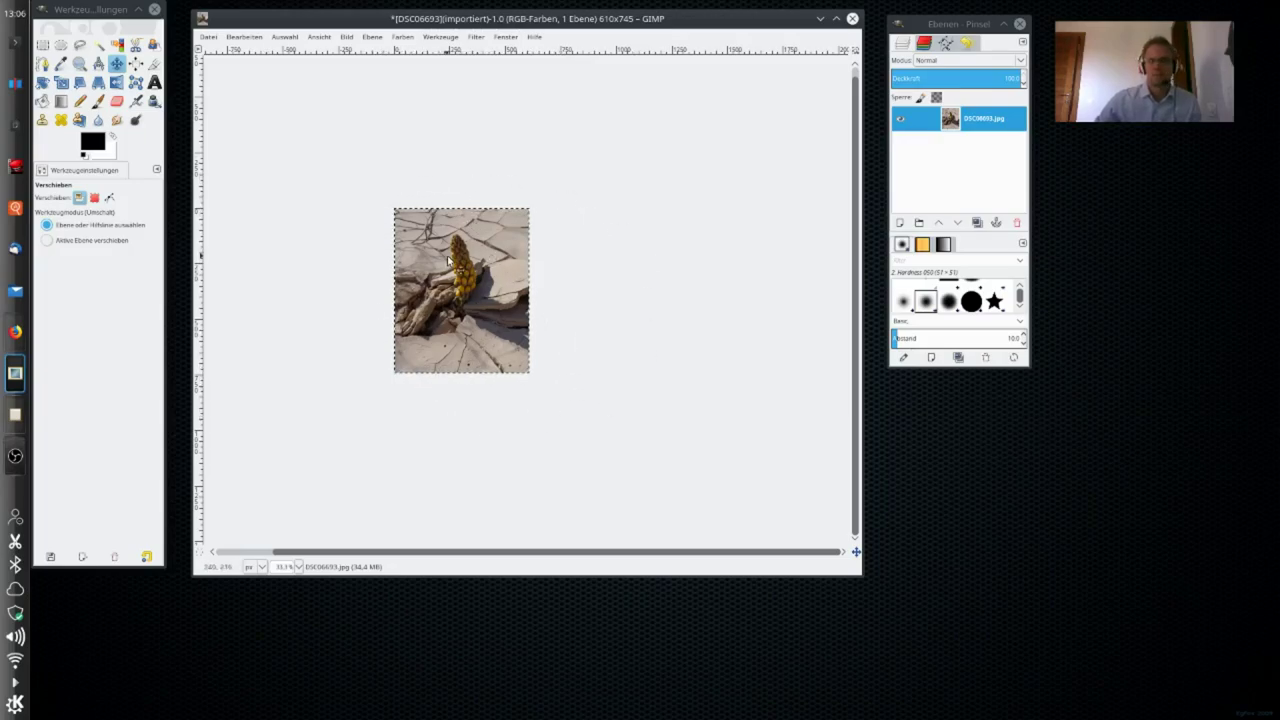
click(209, 37)
click(240, 84)
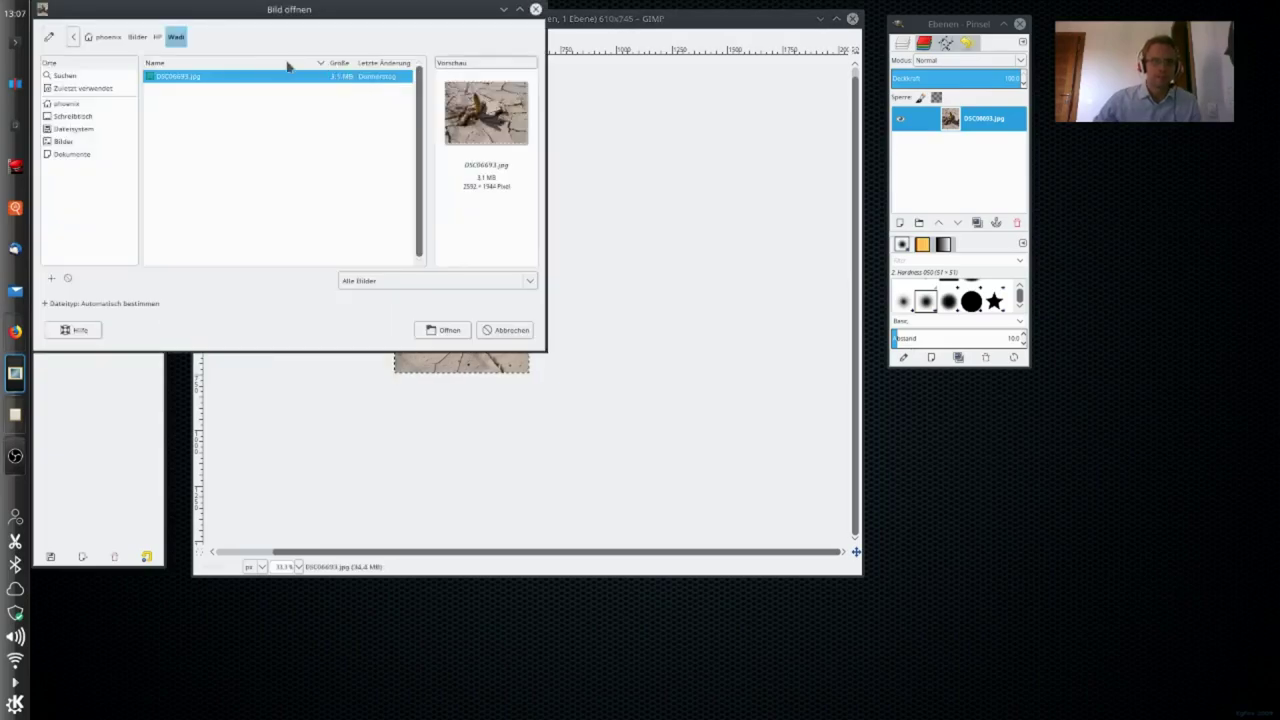
click(535, 9)
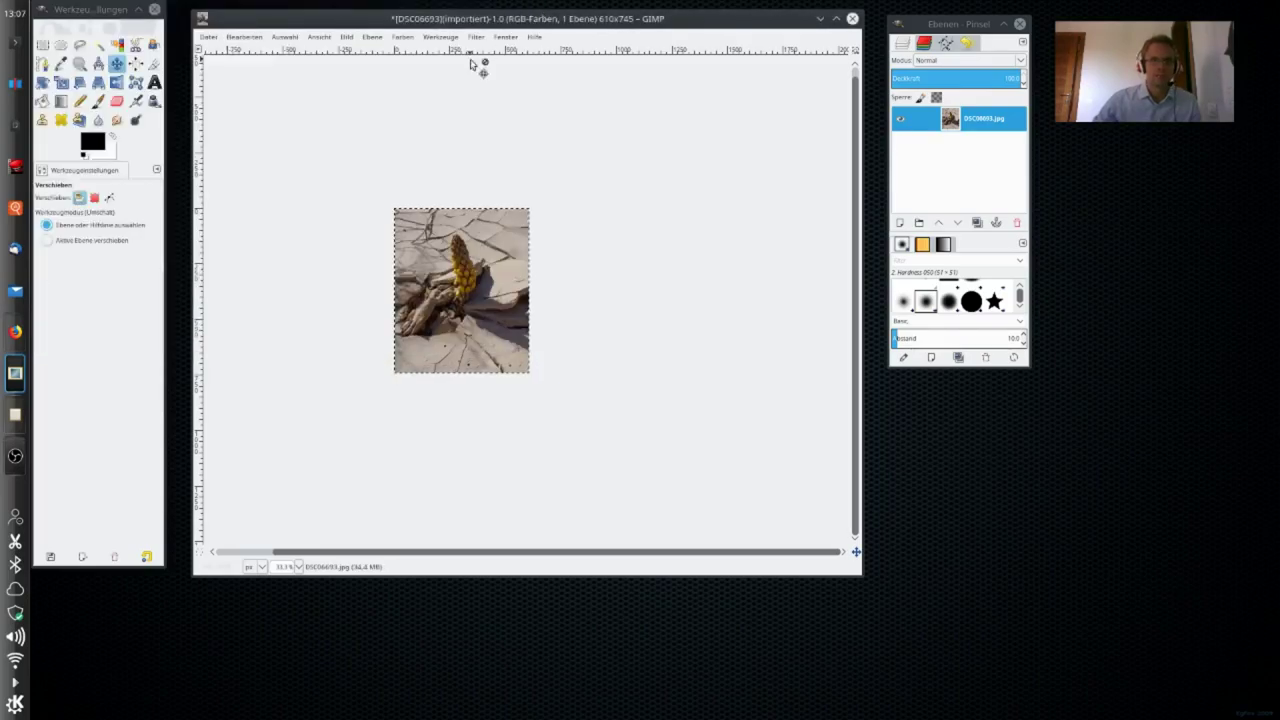
click(243, 37)
click(248, 37)
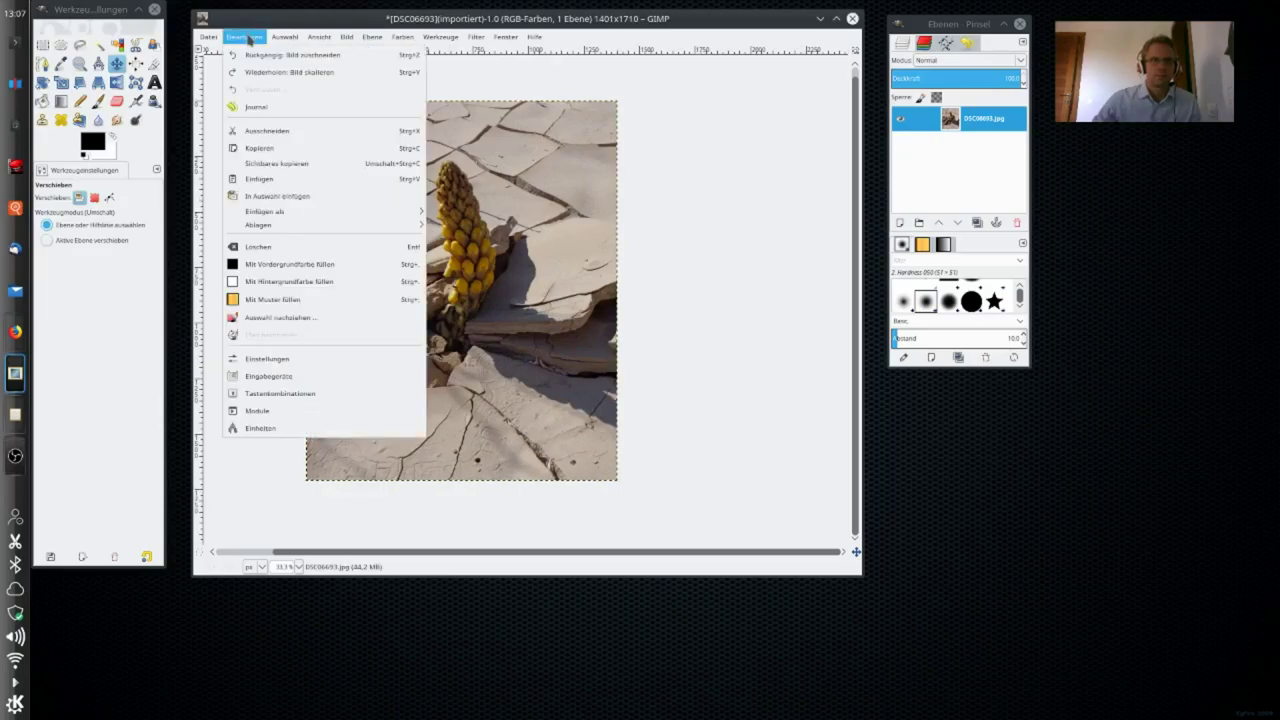
click(257, 57)
click(250, 37)
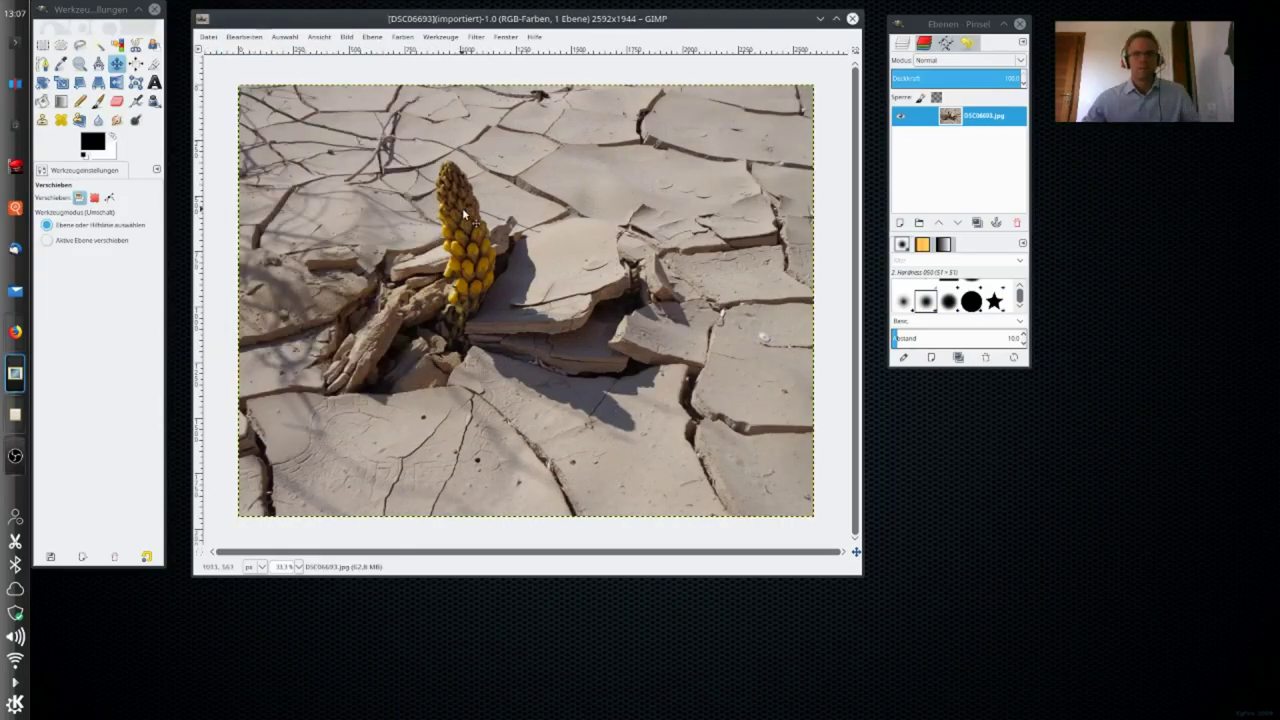
Delete the '- Skalieren' line from the Kate outline and minimize Kate.
click(15, 414)
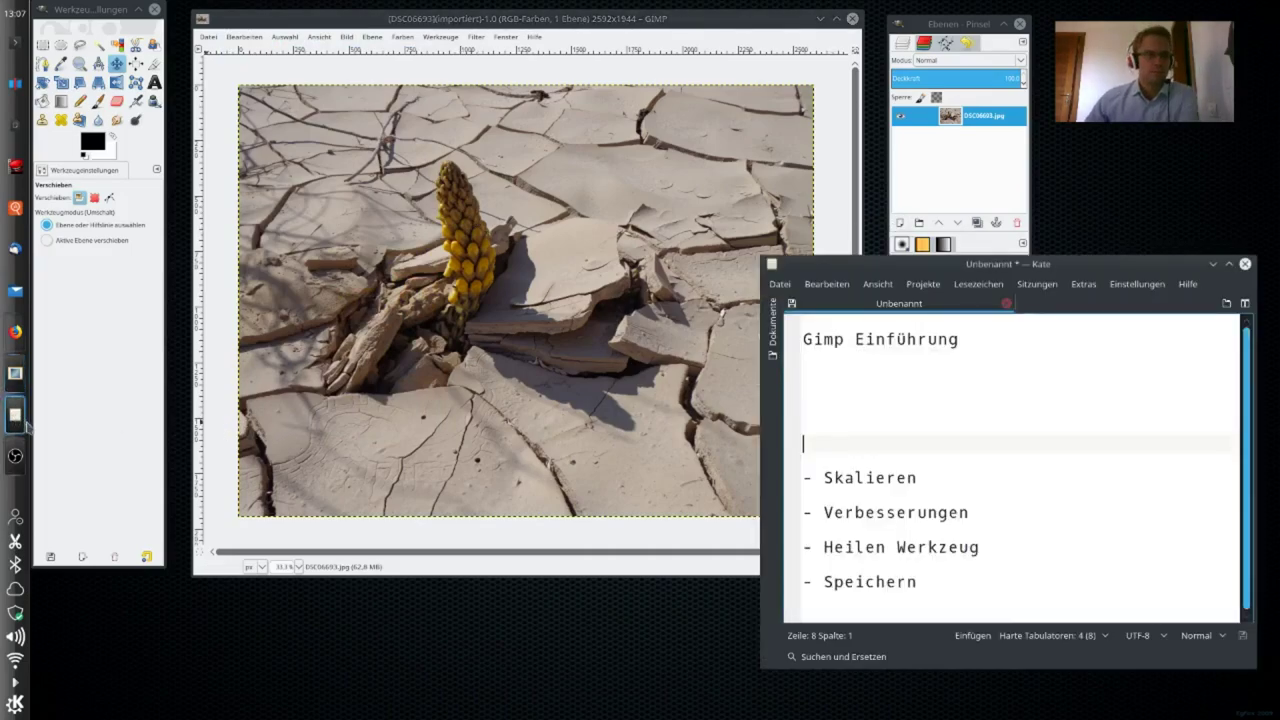
drag(803, 478, 979, 478)
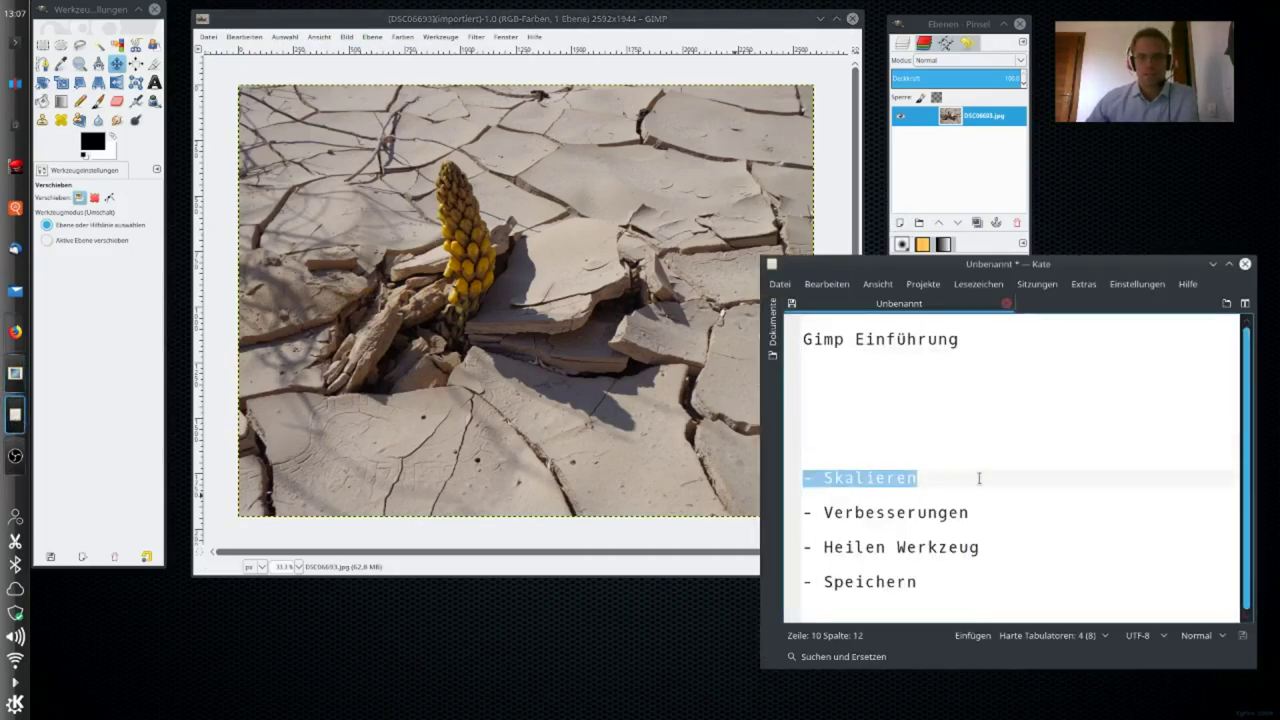
key(BackSpace)
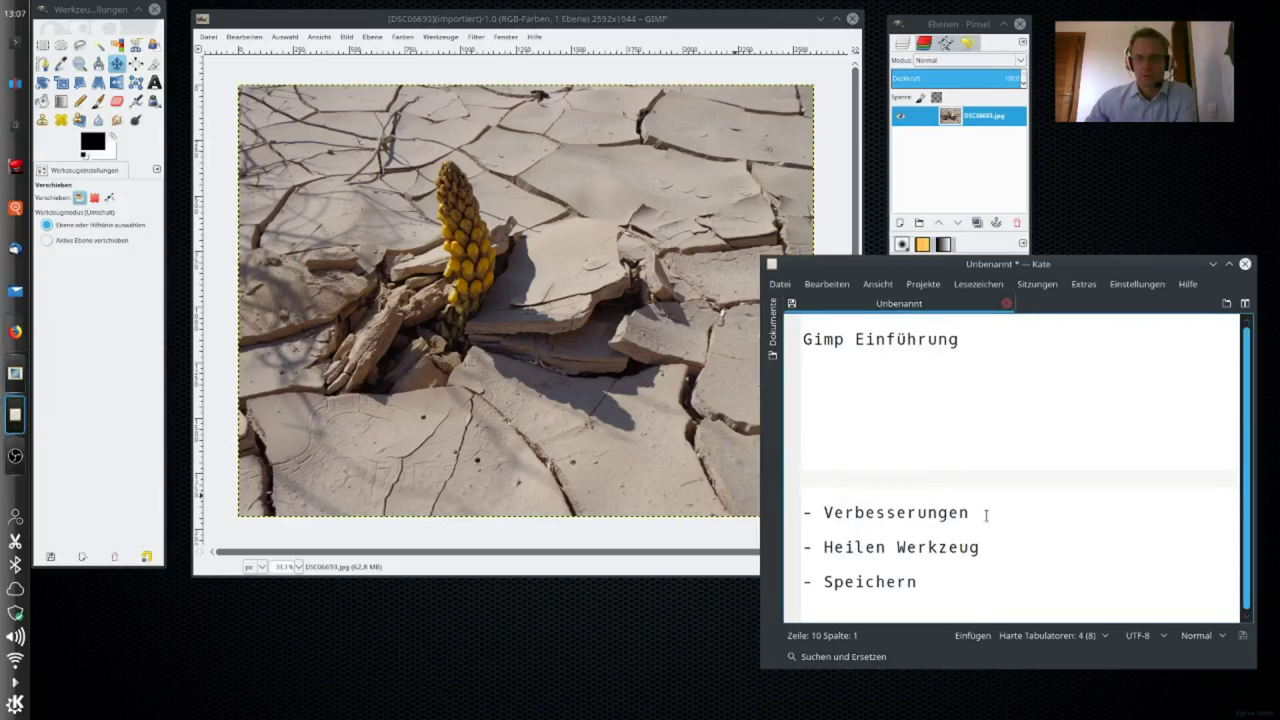
click(986, 514)
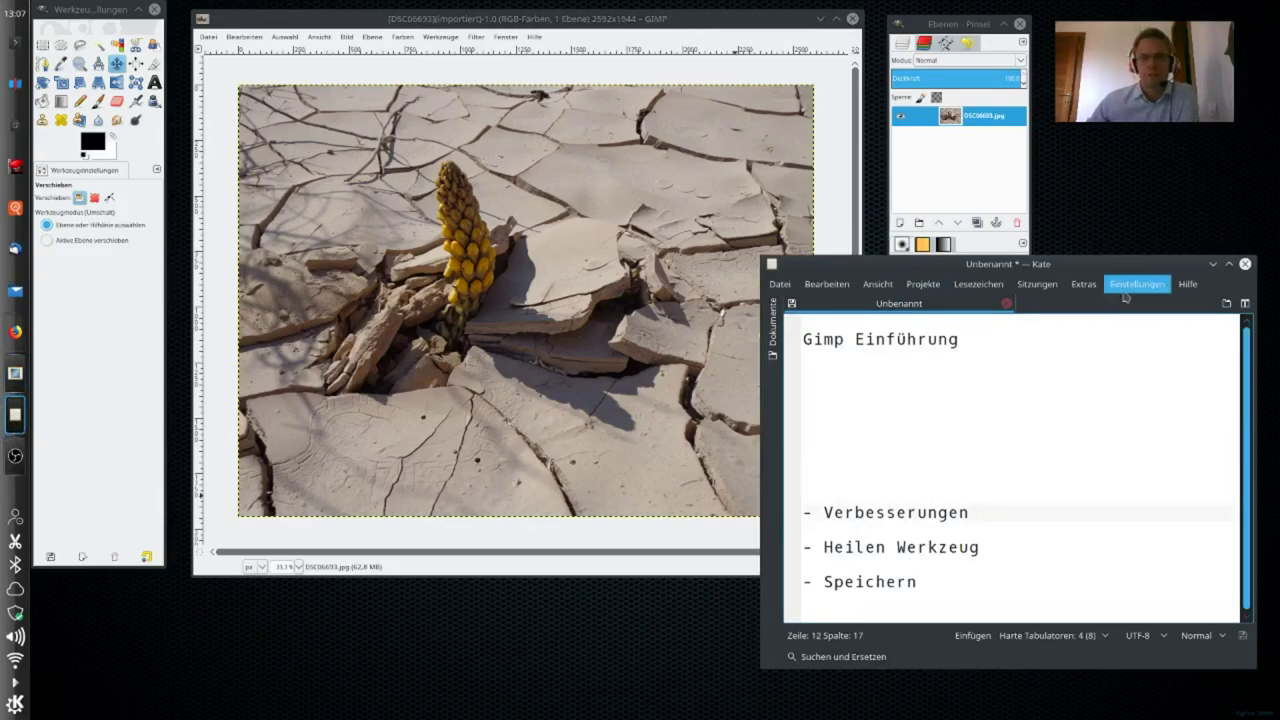
click(1212, 264)
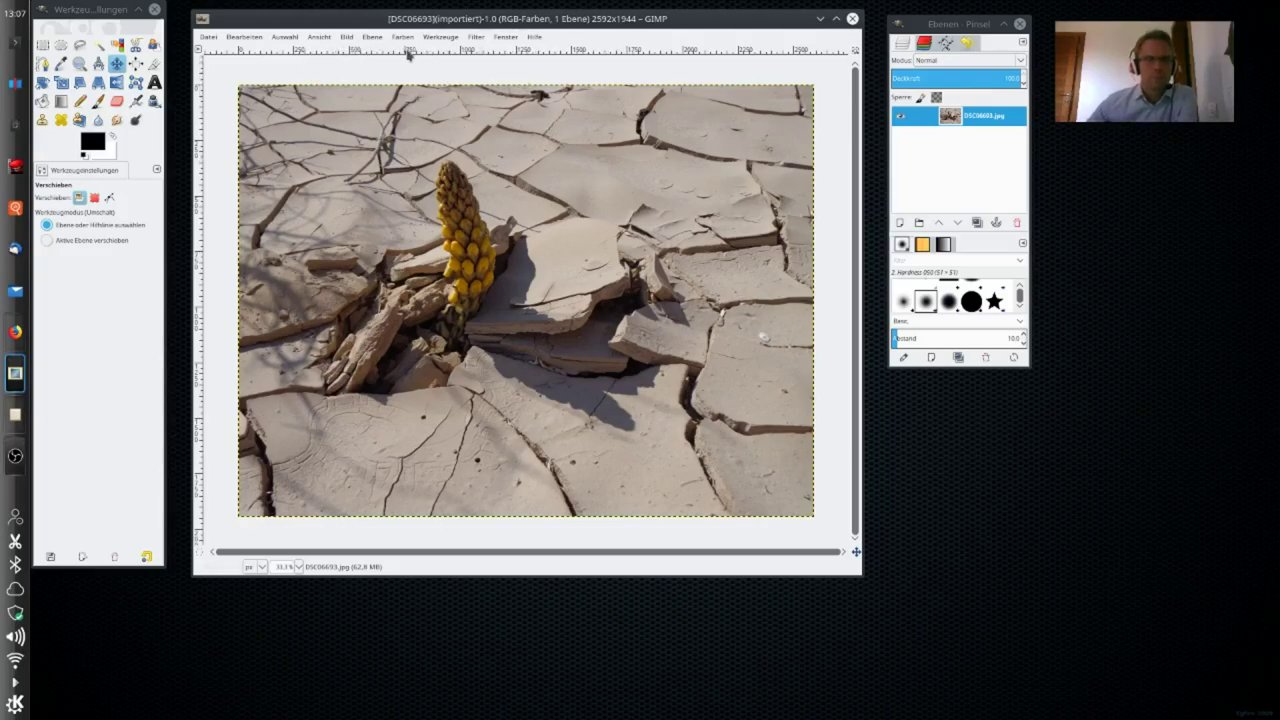
click(350, 40)
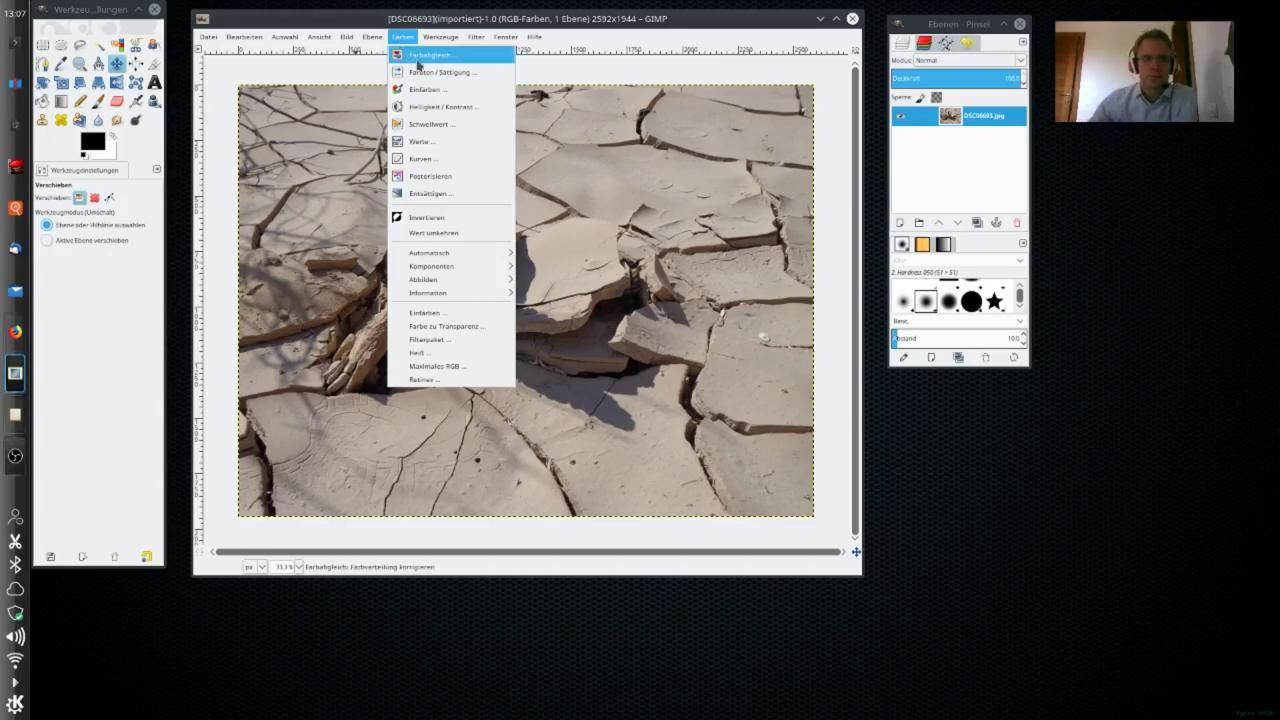
click(475, 78)
drag(806, 58, 817, 89)
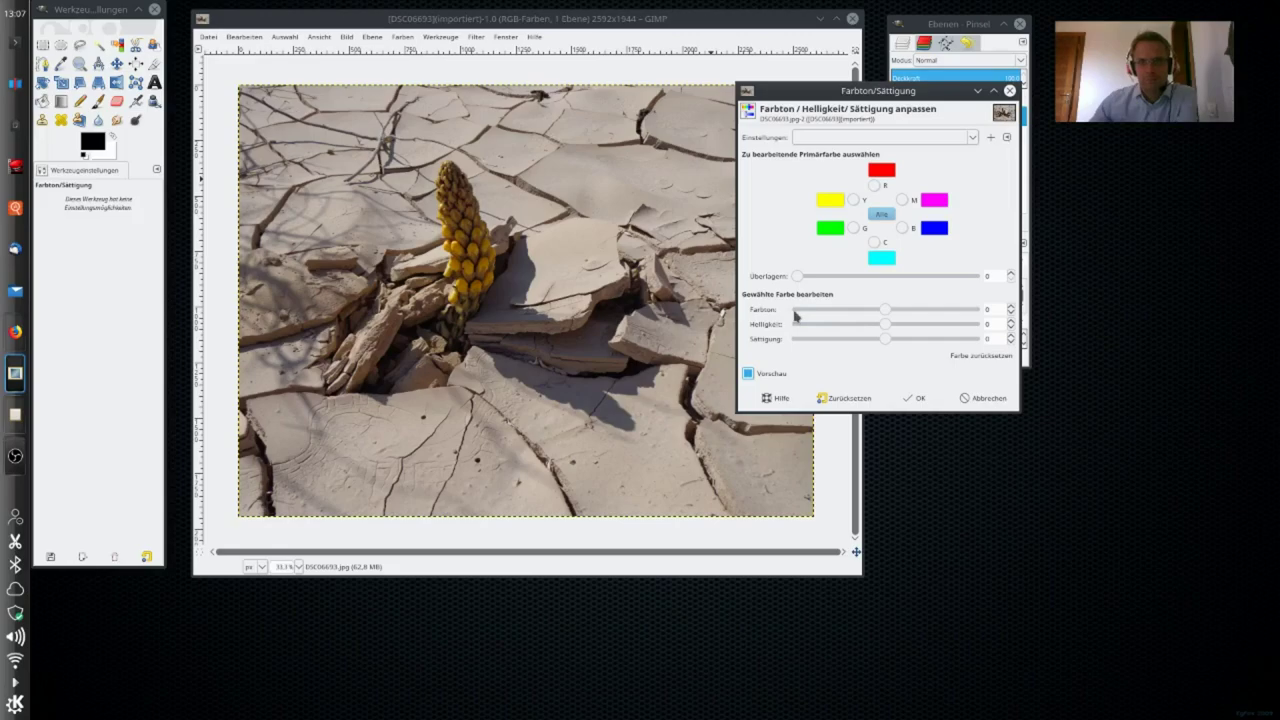
mouse_move(886, 341)
mouse_down()
mouse_move(853, 346)
mouse_move(980, 354)
mouse_move(794, 362)
mouse_move(895, 367)
mouse_move(858, 326)
mouse_move(875, 341)
mouse_move(914, 340)
mouse_move(852, 353)
mouse_move(918, 351)
mouse_move(860, 351)
mouse_move(893, 356)
mouse_move(871, 360)
mouse_up()
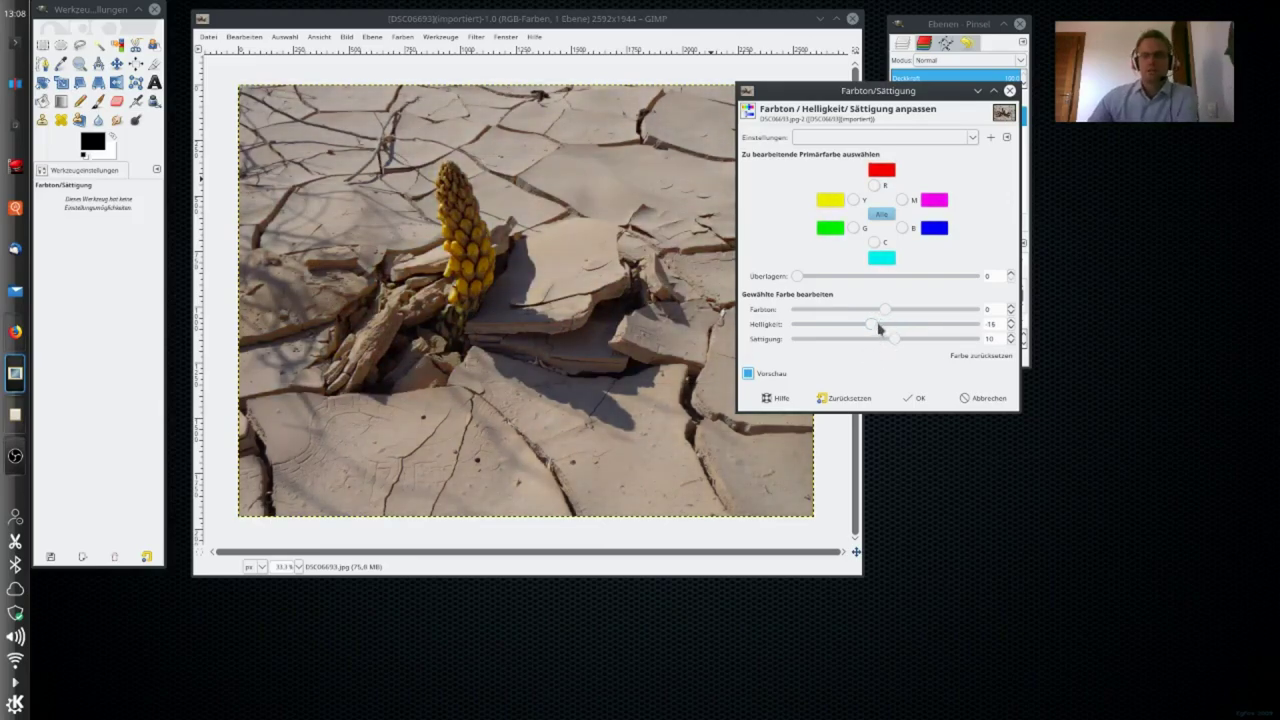
drag(879, 329, 878, 329)
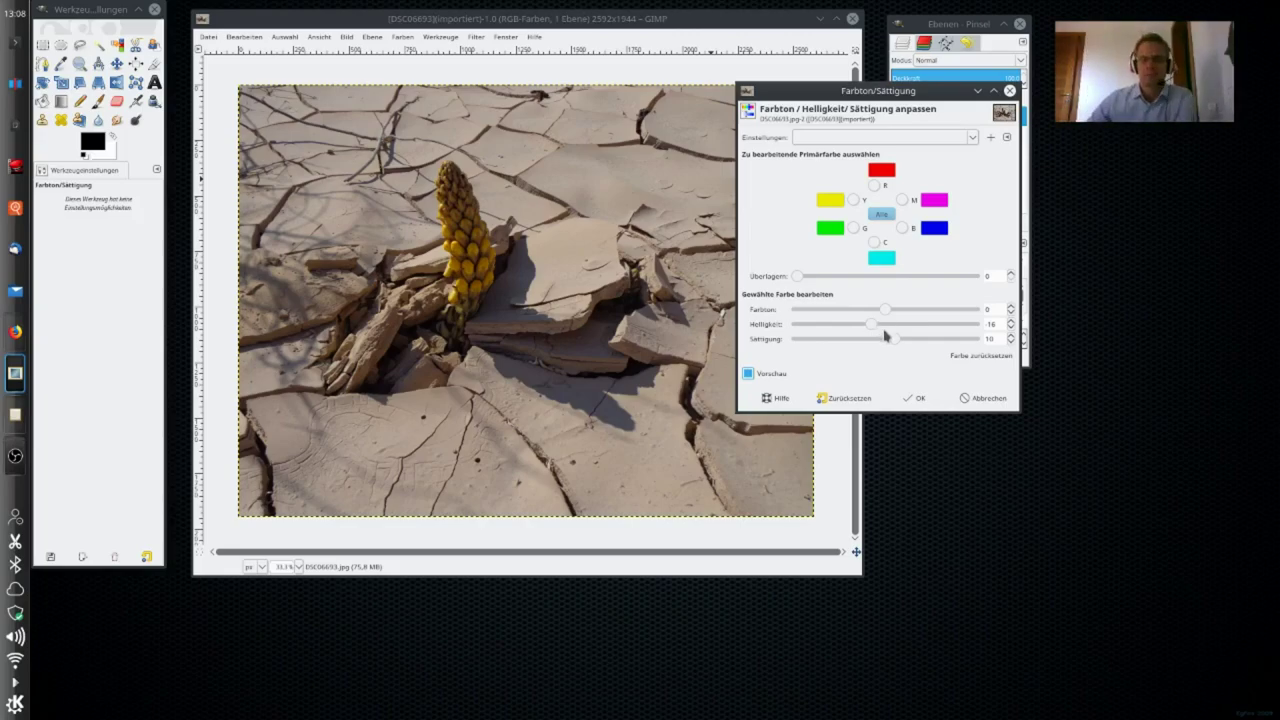
mouse_move(875, 333)
mouse_down()
mouse_move(846, 334)
mouse_move(903, 331)
mouse_move(846, 340)
mouse_move(881, 340)
mouse_up()
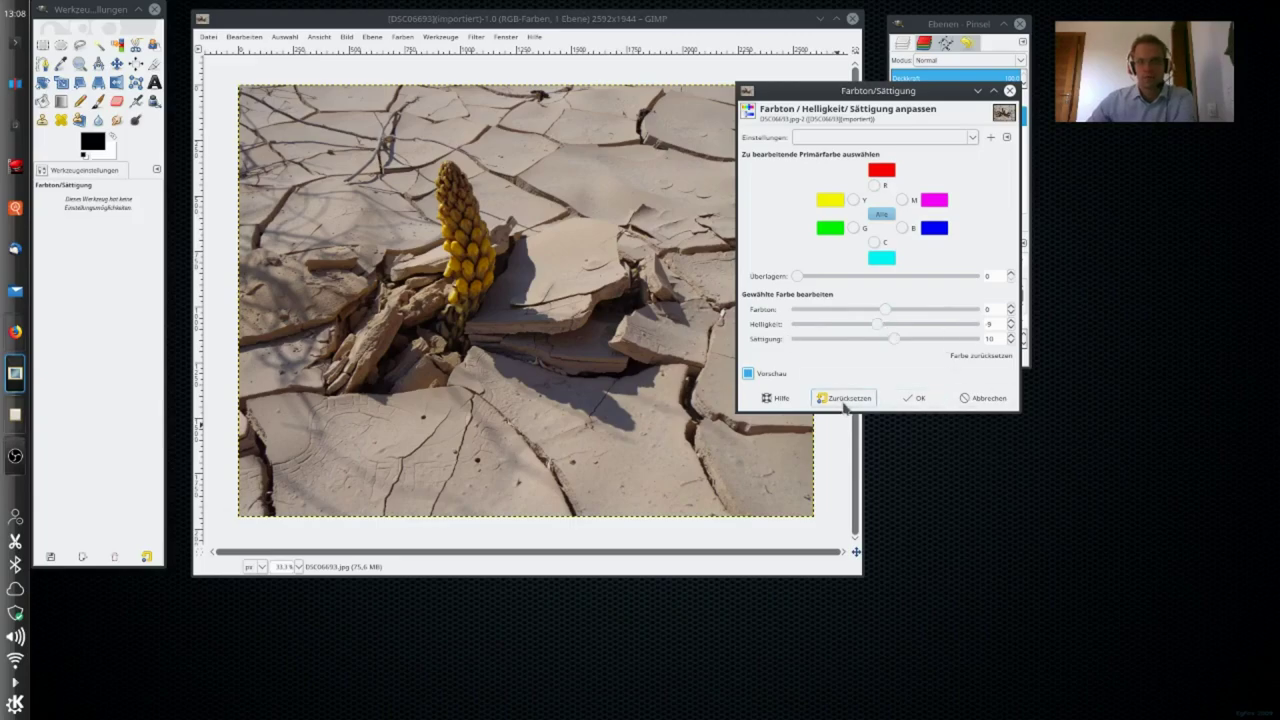
click(971, 401)
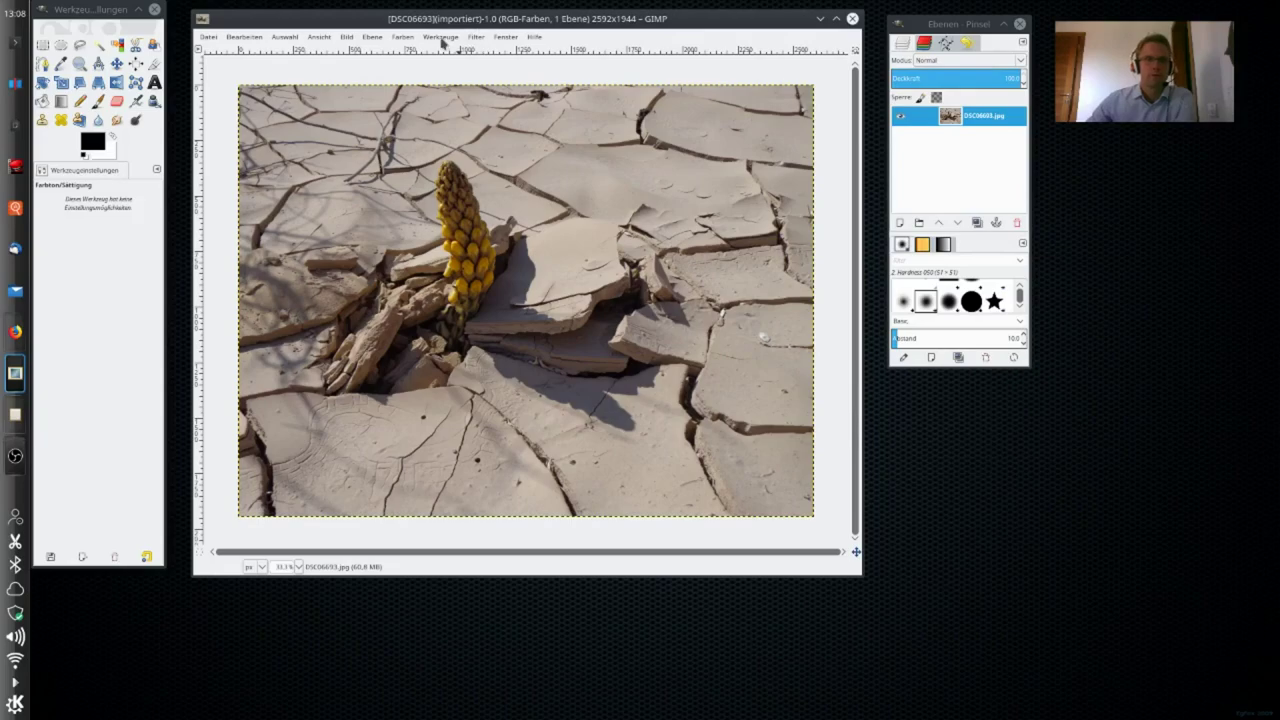
click(401, 37)
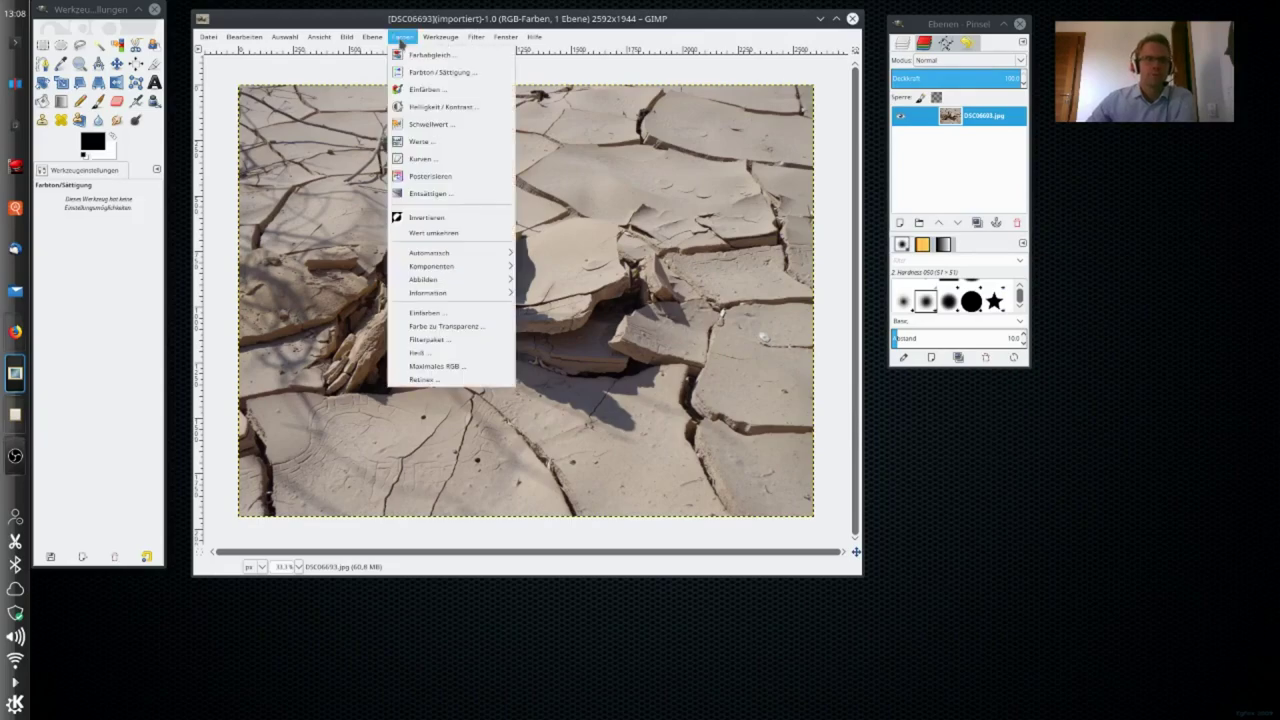
click(472, 108)
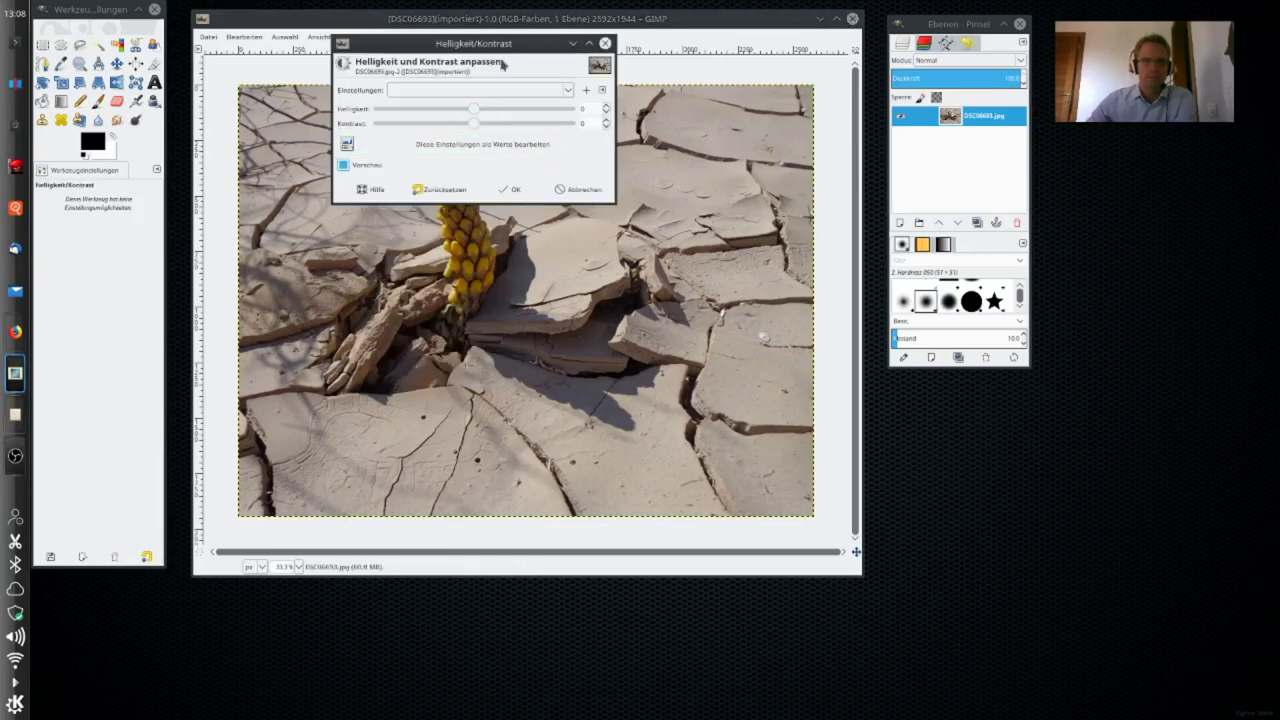
drag(524, 45, 824, 94)
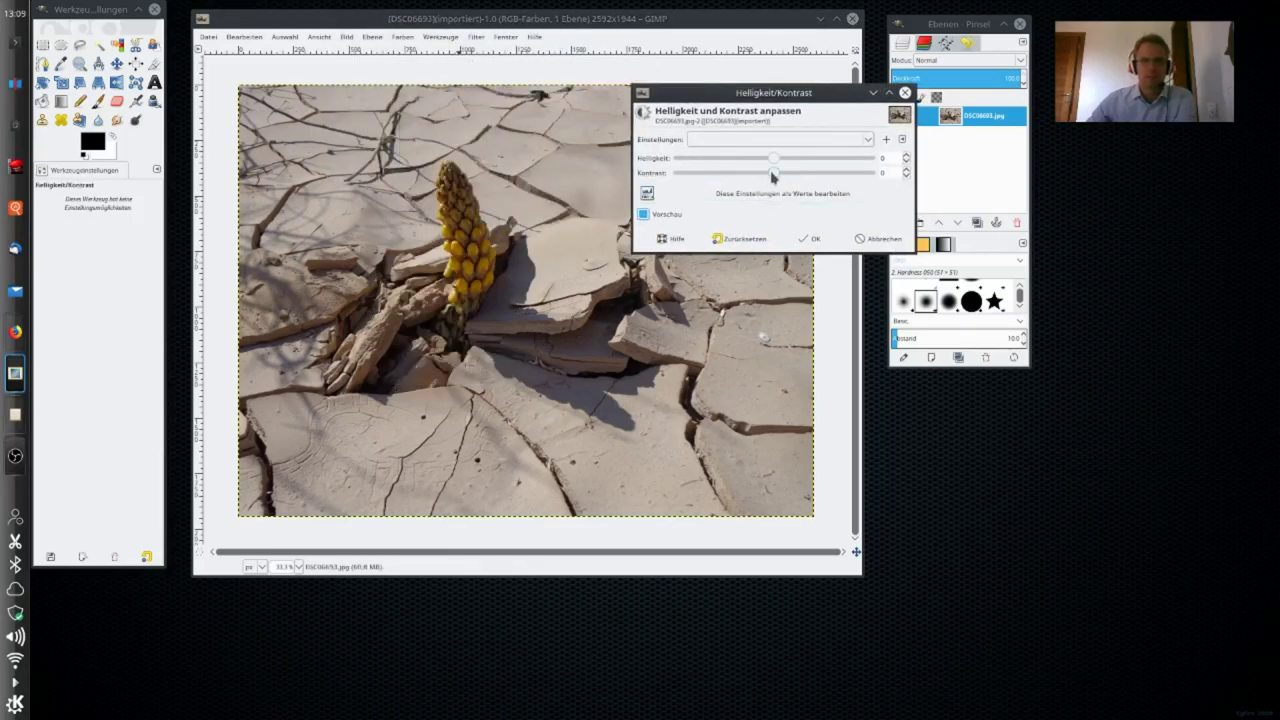
mouse_move(773, 173)
mouse_down()
mouse_move(789, 173)
mouse_move(799, 197)
mouse_move(784, 206)
mouse_move(775, 189)
mouse_up()
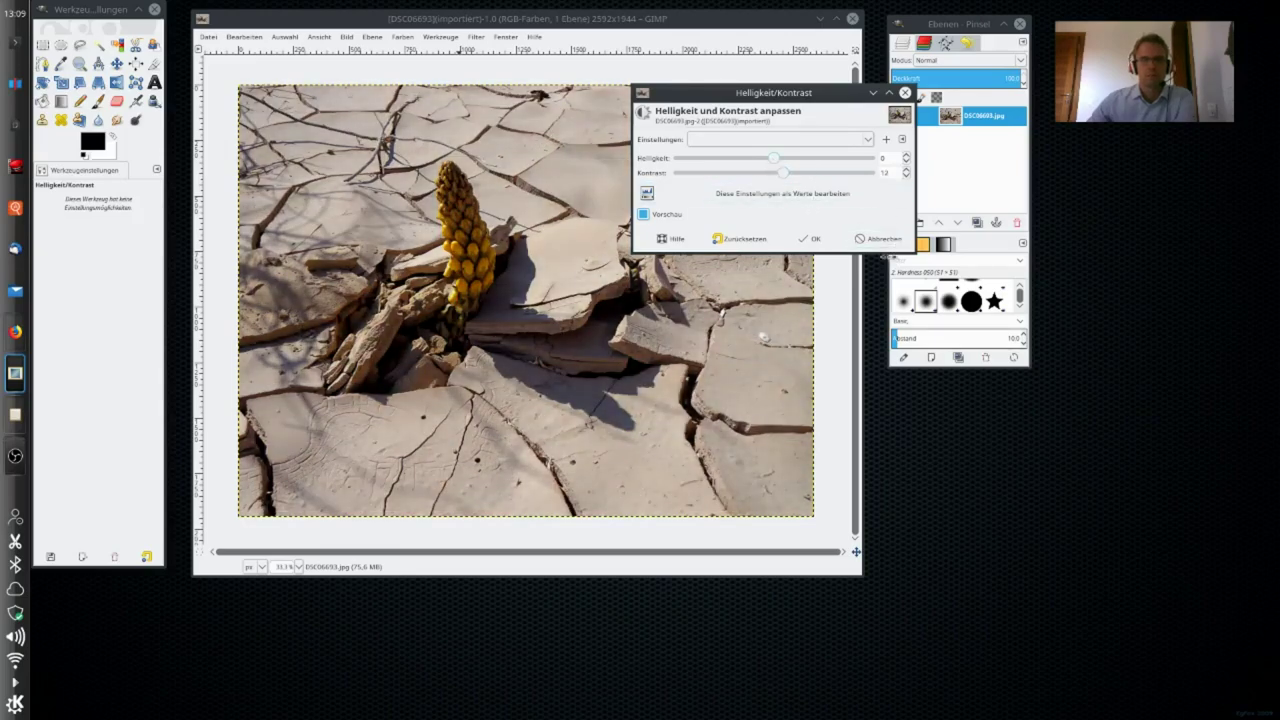
click(878, 239)
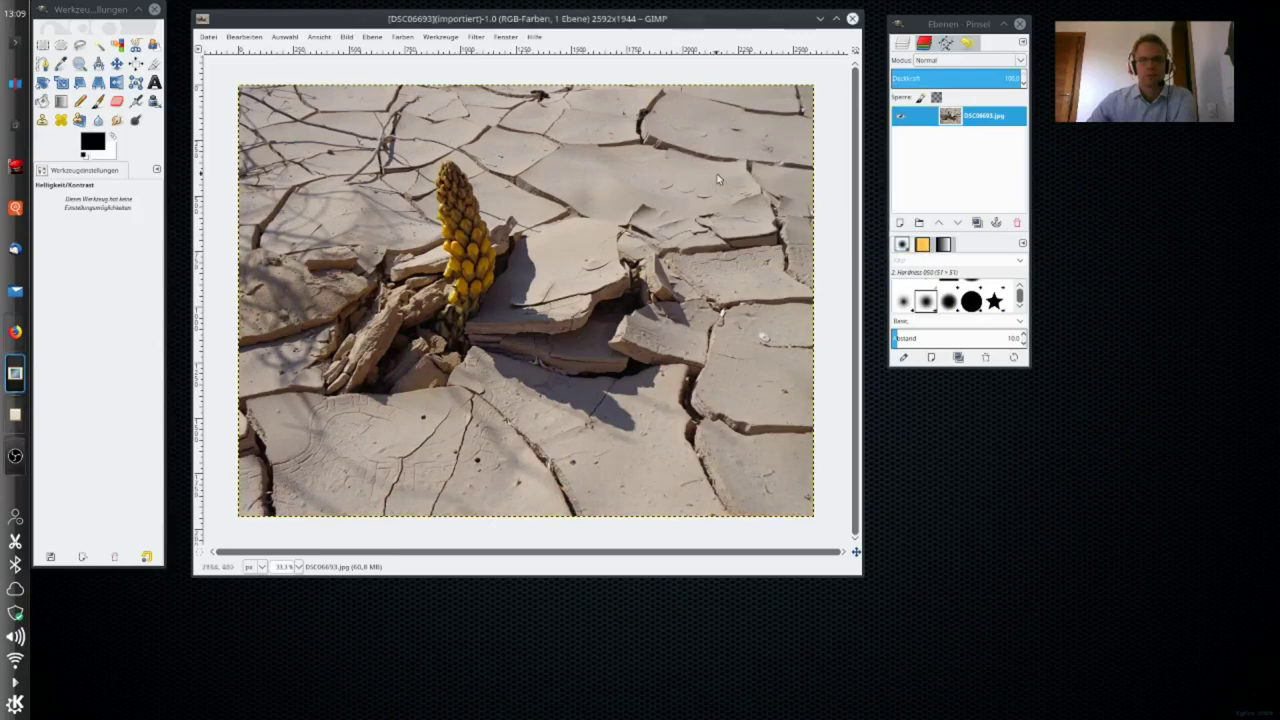
click(443, 41)
mouse_move(403, 37)
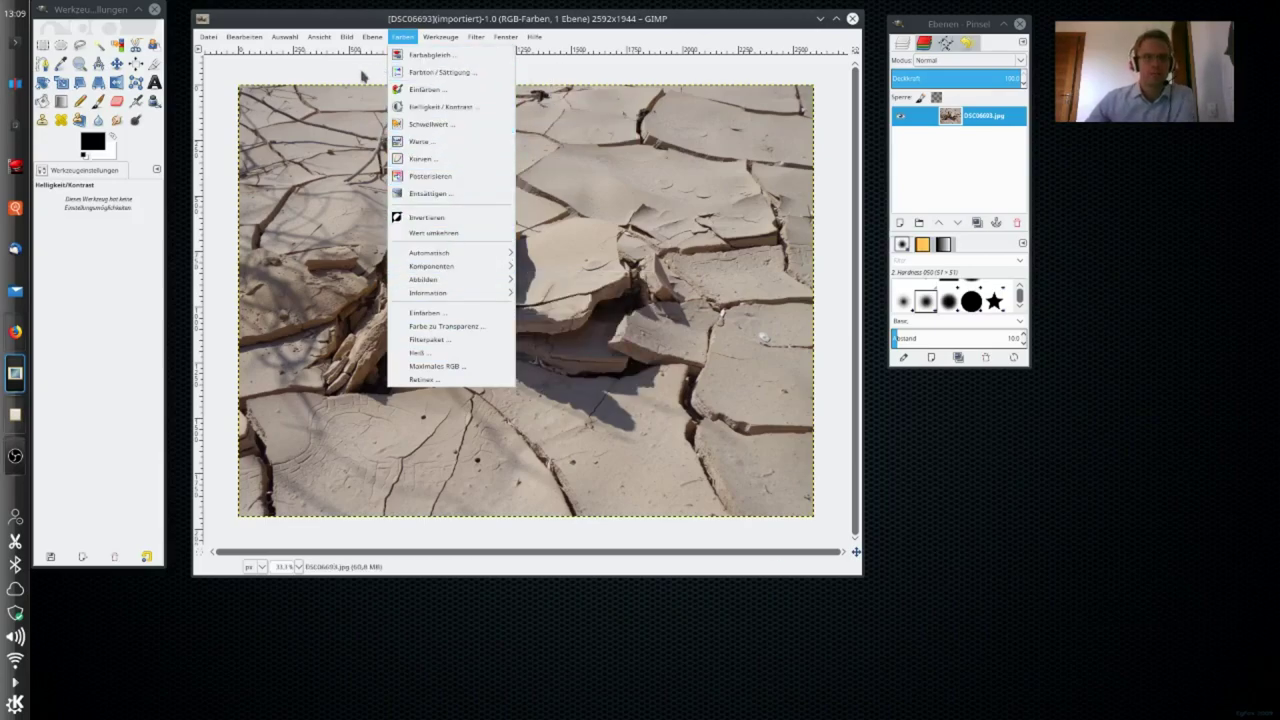
click(560, 72)
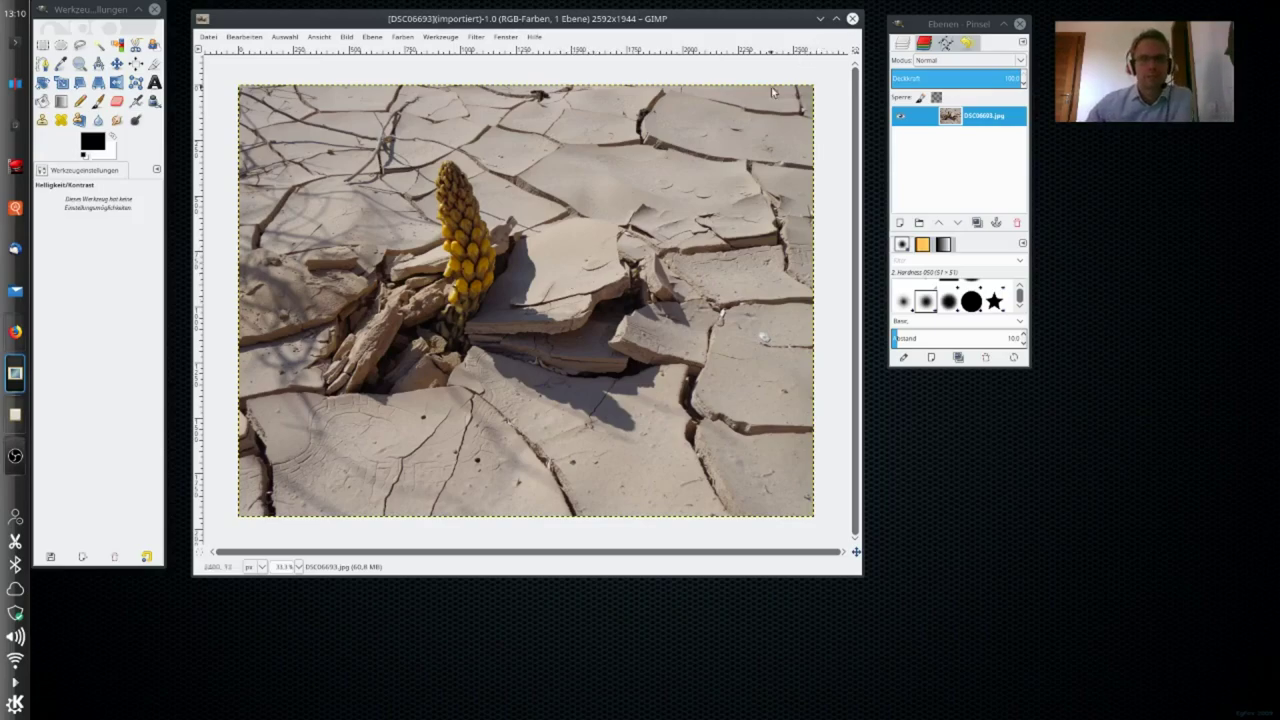
Open Filters > Distorts > IWarp, showing Bewegen mode, radius 20 and deformation 0.30.
click(476, 37)
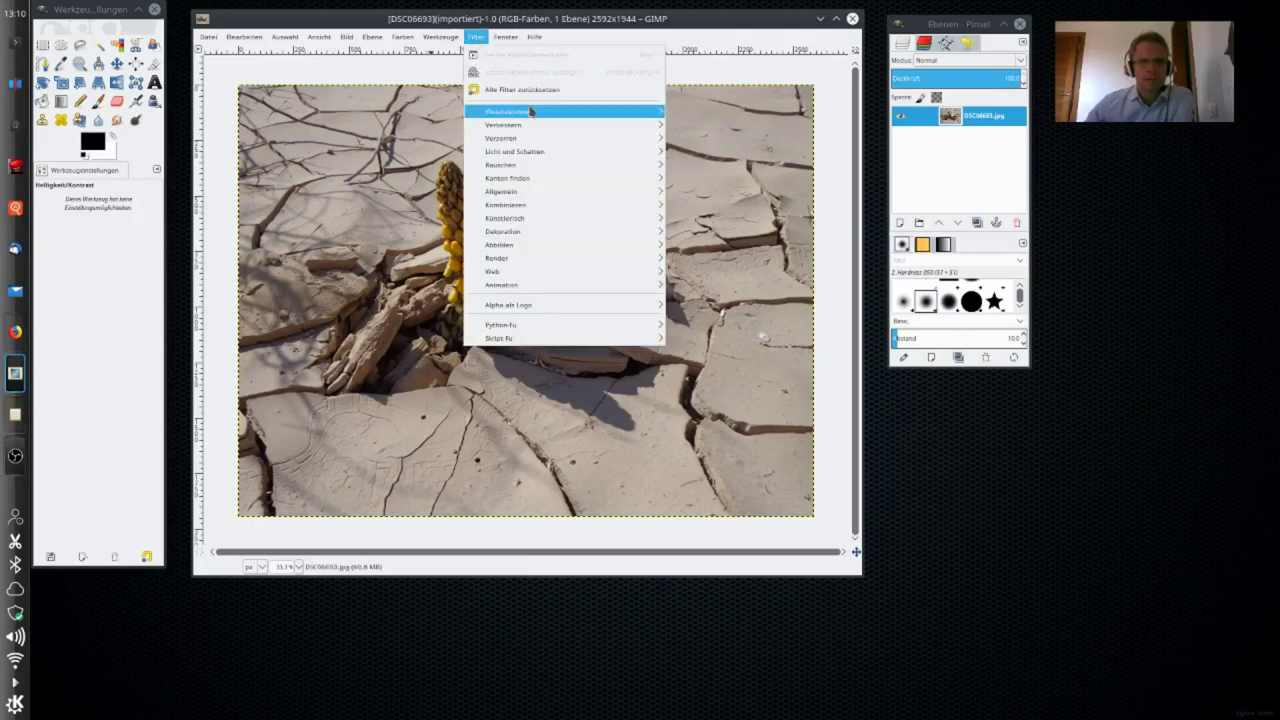
mouse_move(540, 138)
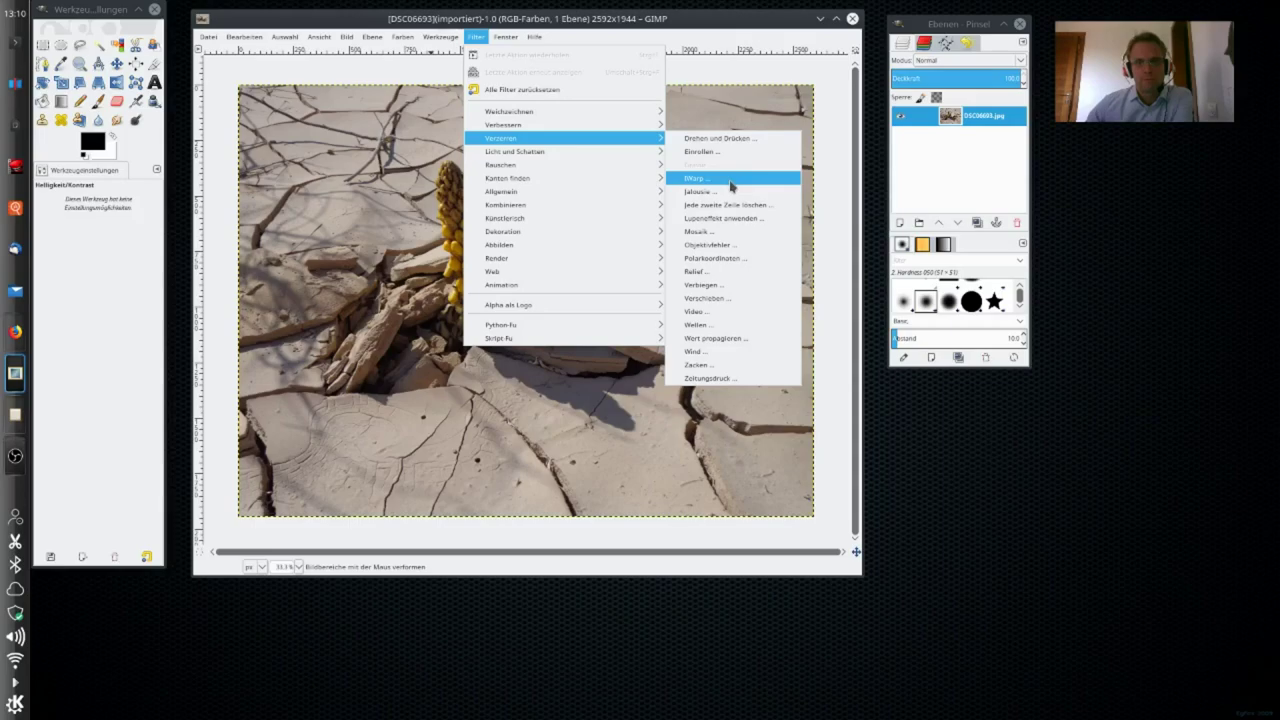
mouse_move(694, 178)
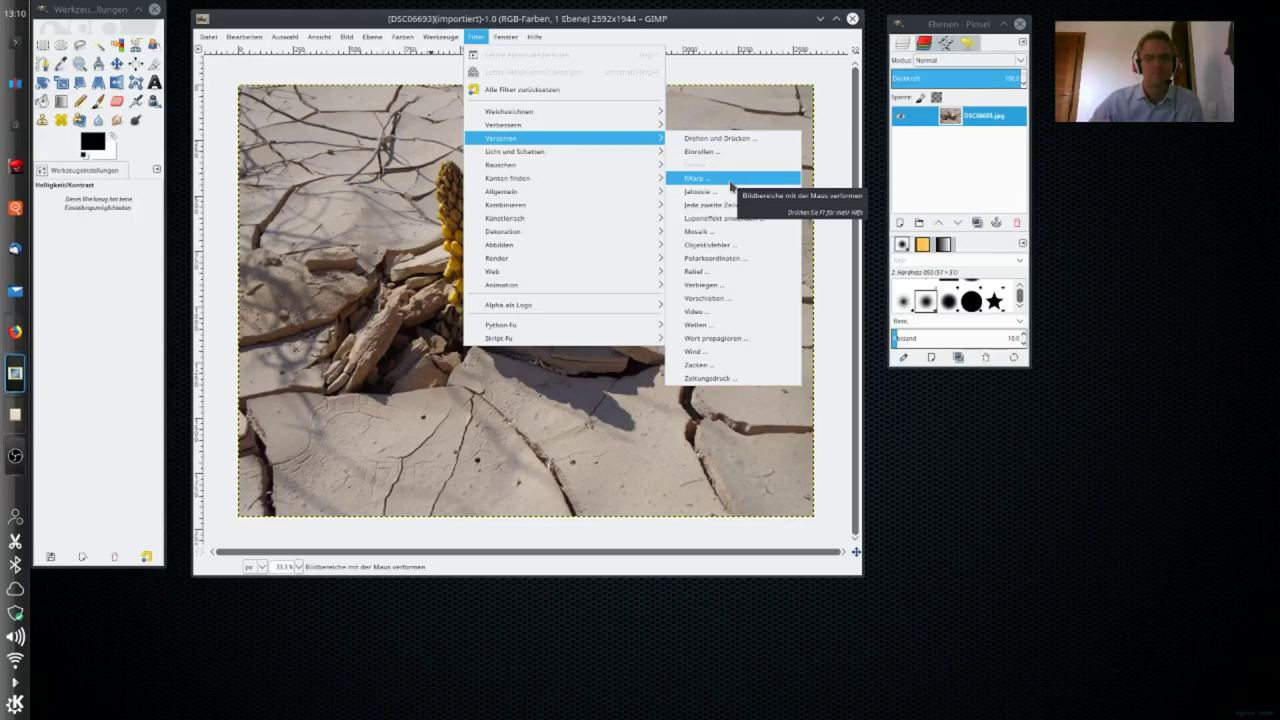
click(733, 181)
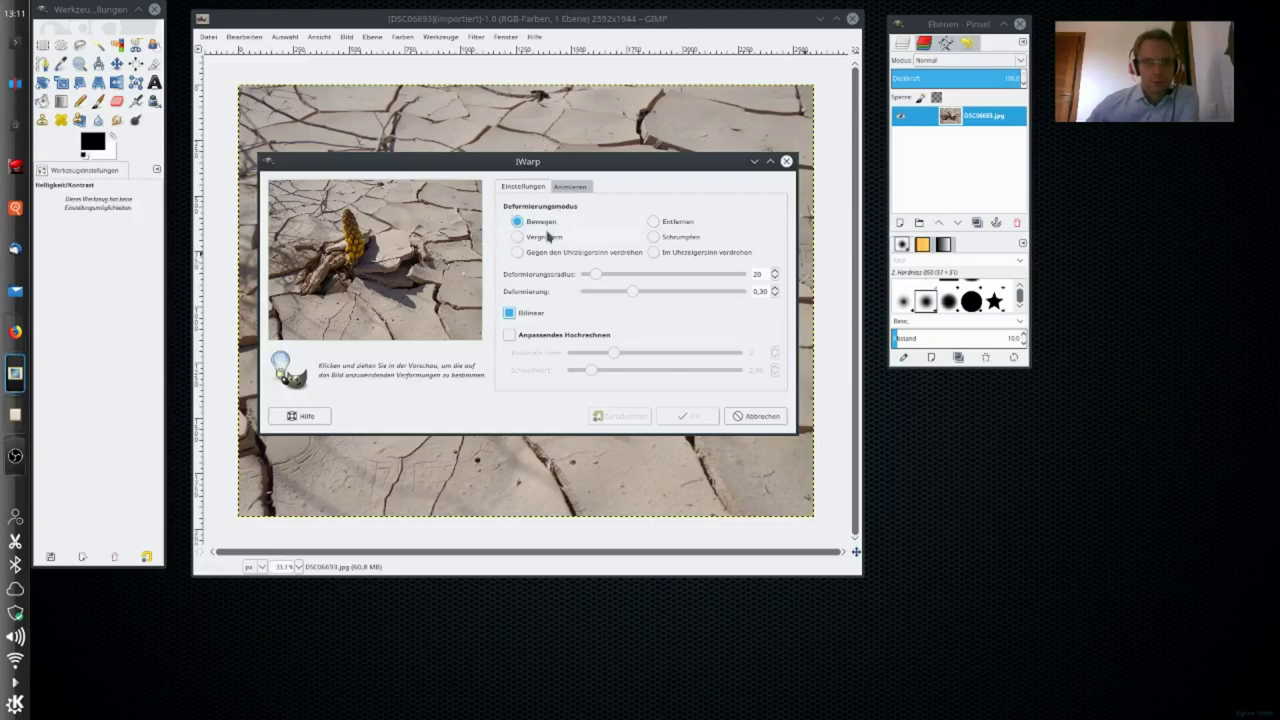
Test Schrumpfen warps on the yellow plant, set radius 32, and reset the IWarp preview.
click(653, 237)
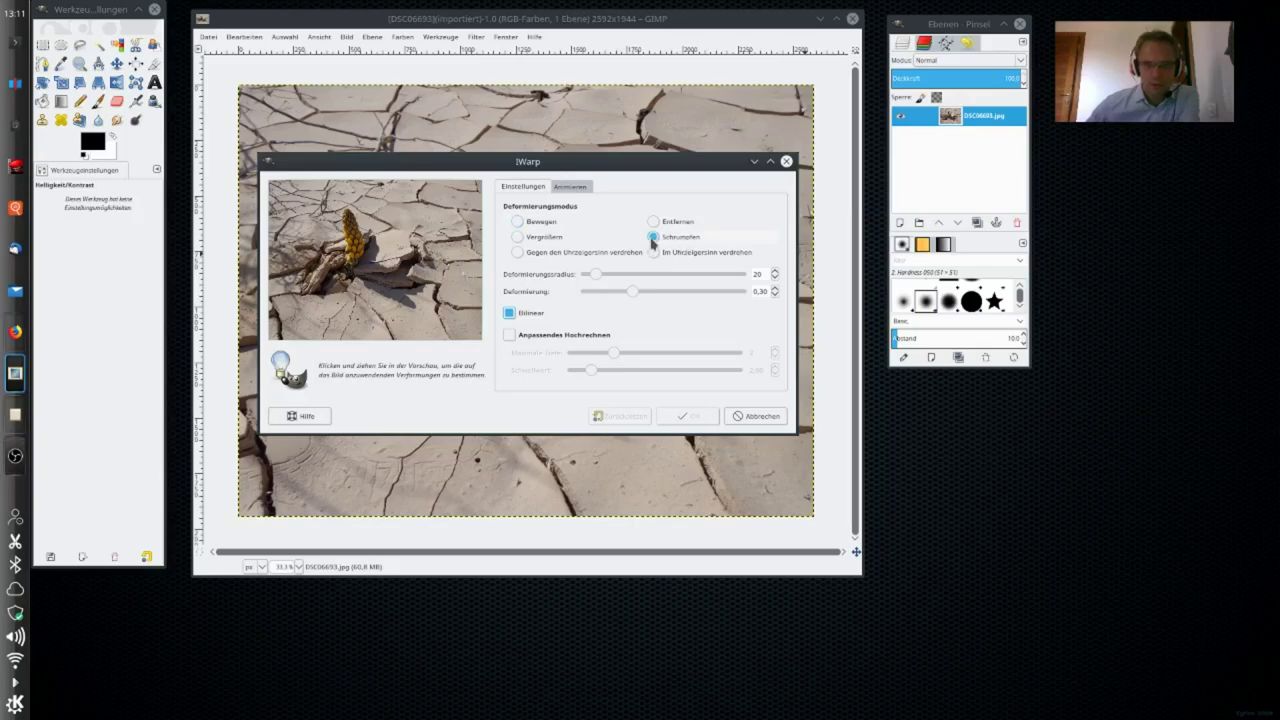
click(518, 238)
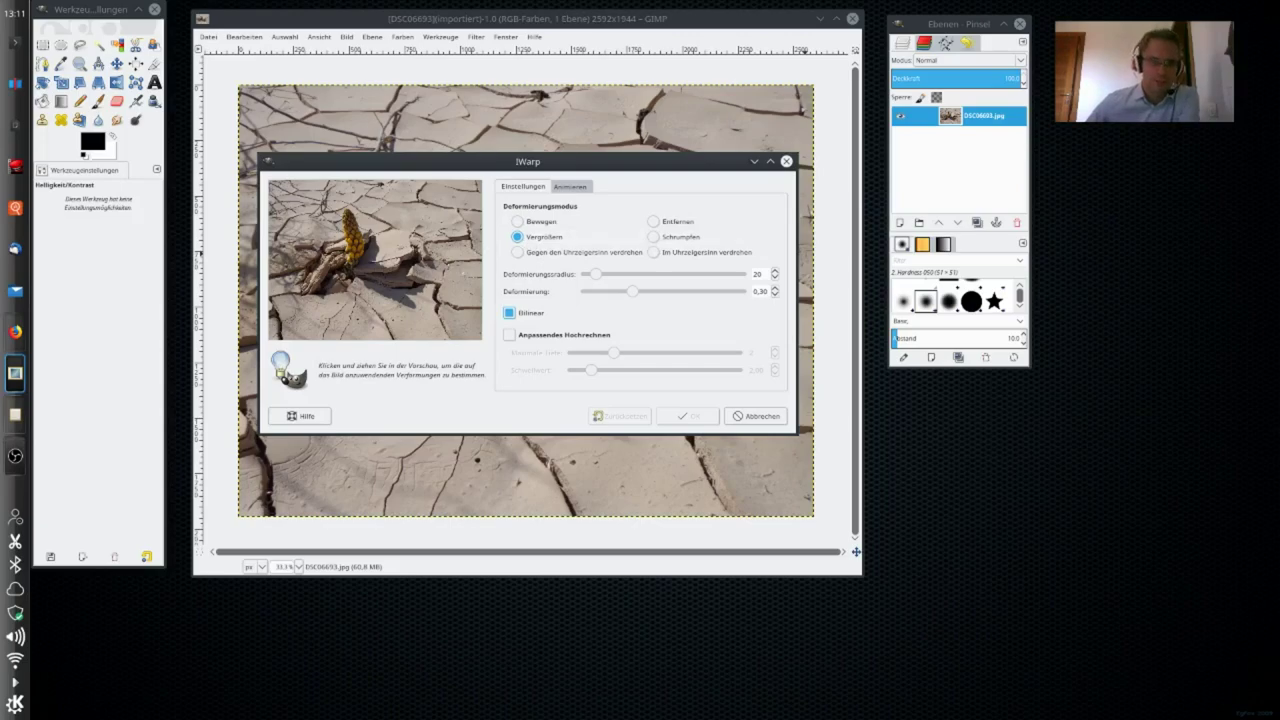
click(654, 239)
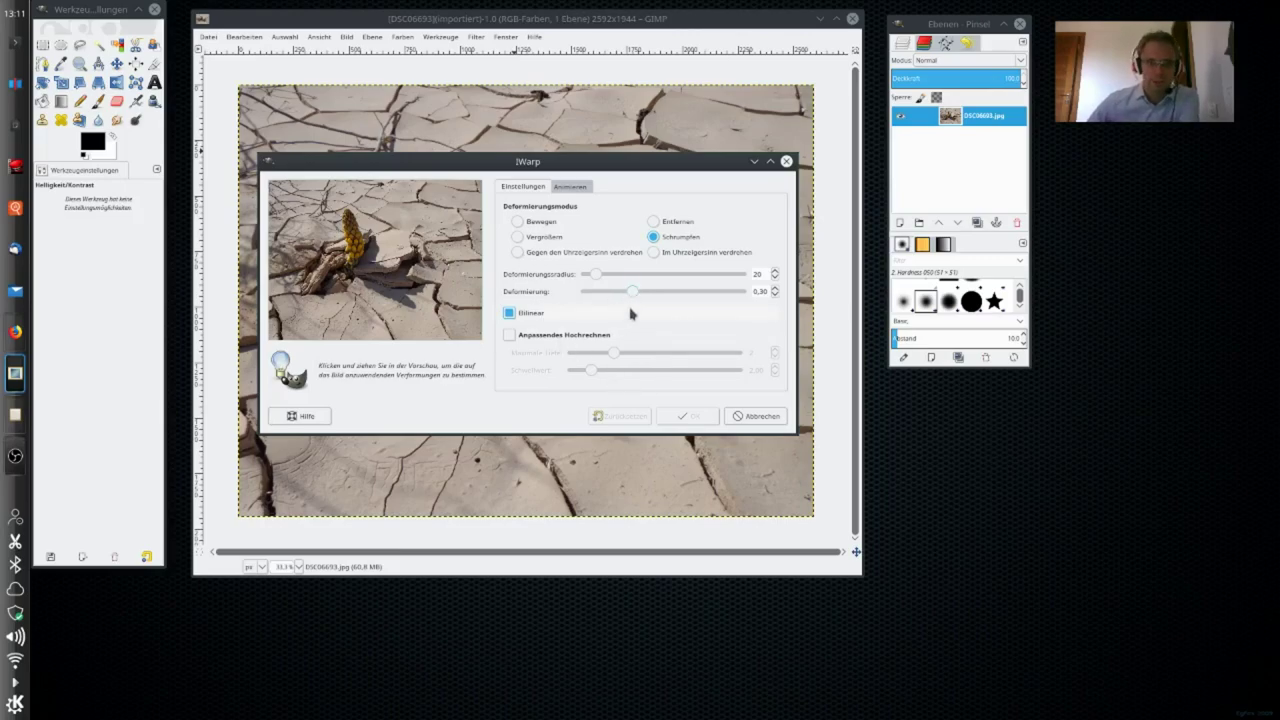
mouse_move(612, 276)
mouse_down()
mouse_move(600, 277)
mouse_move(646, 274)
mouse_up()
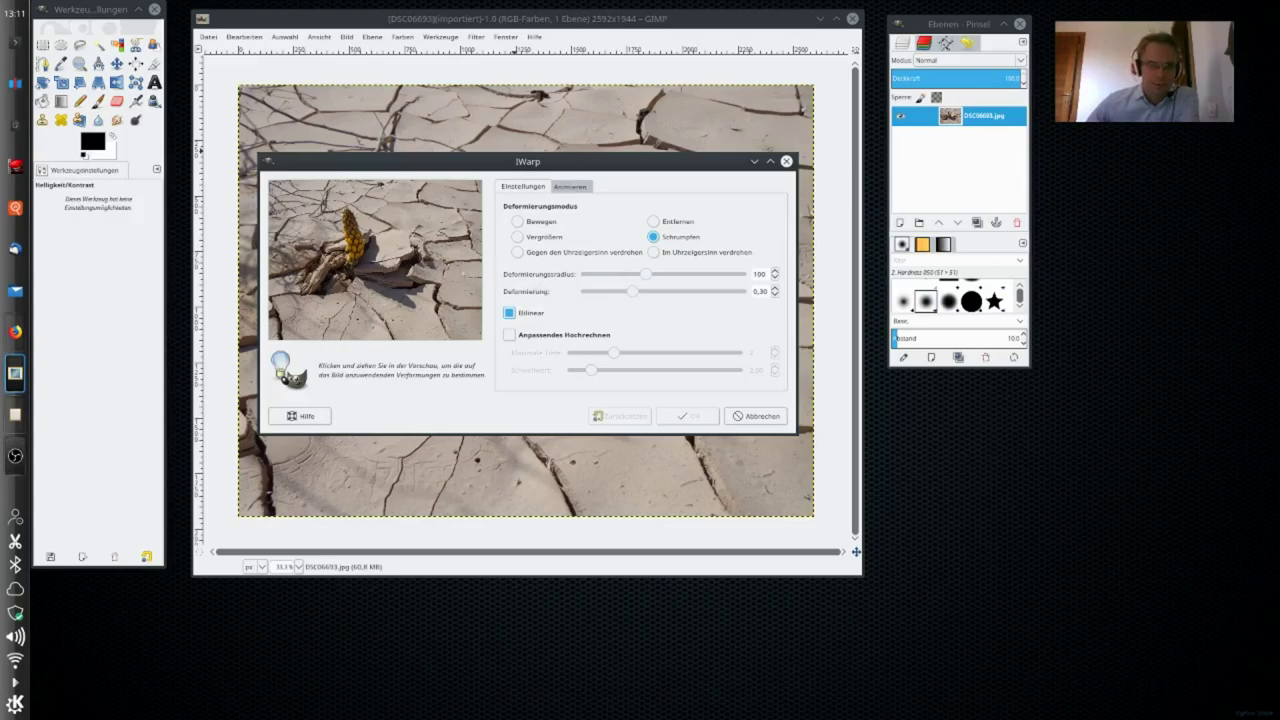
drag(350, 240, 345, 227)
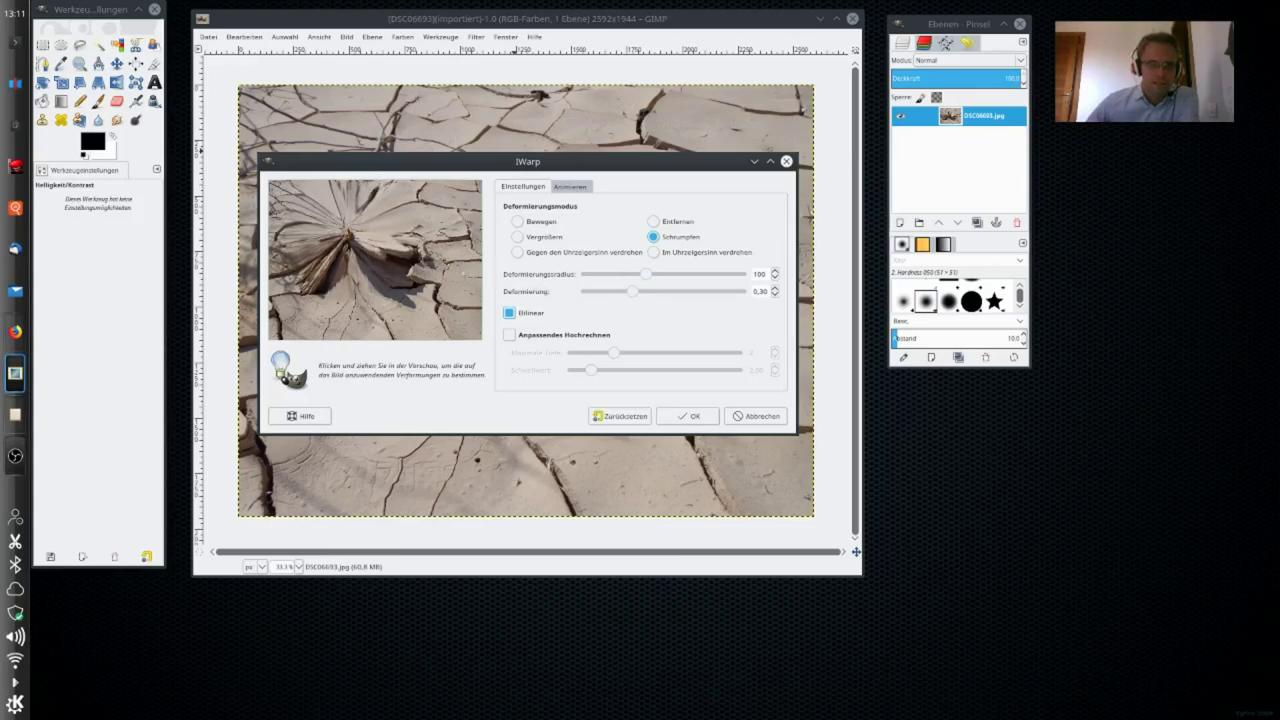
click(627, 415)
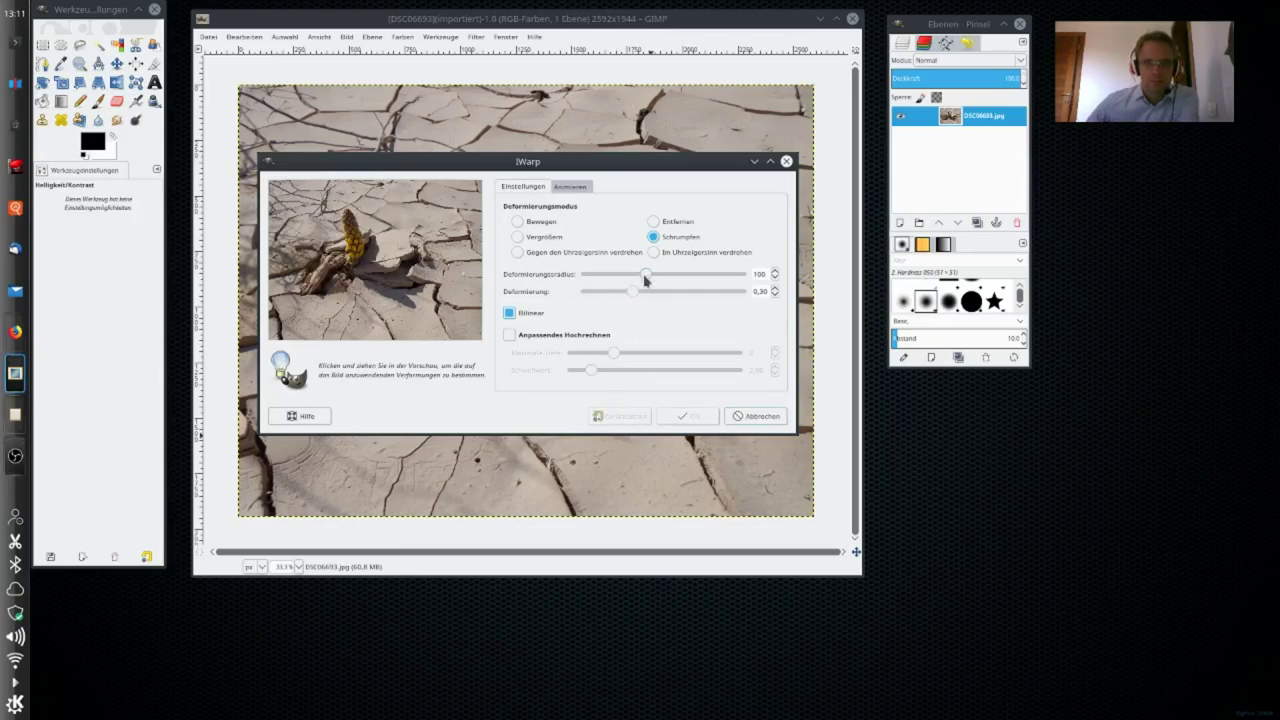
drag(645, 280, 603, 276)
drag(345, 225, 346, 228)
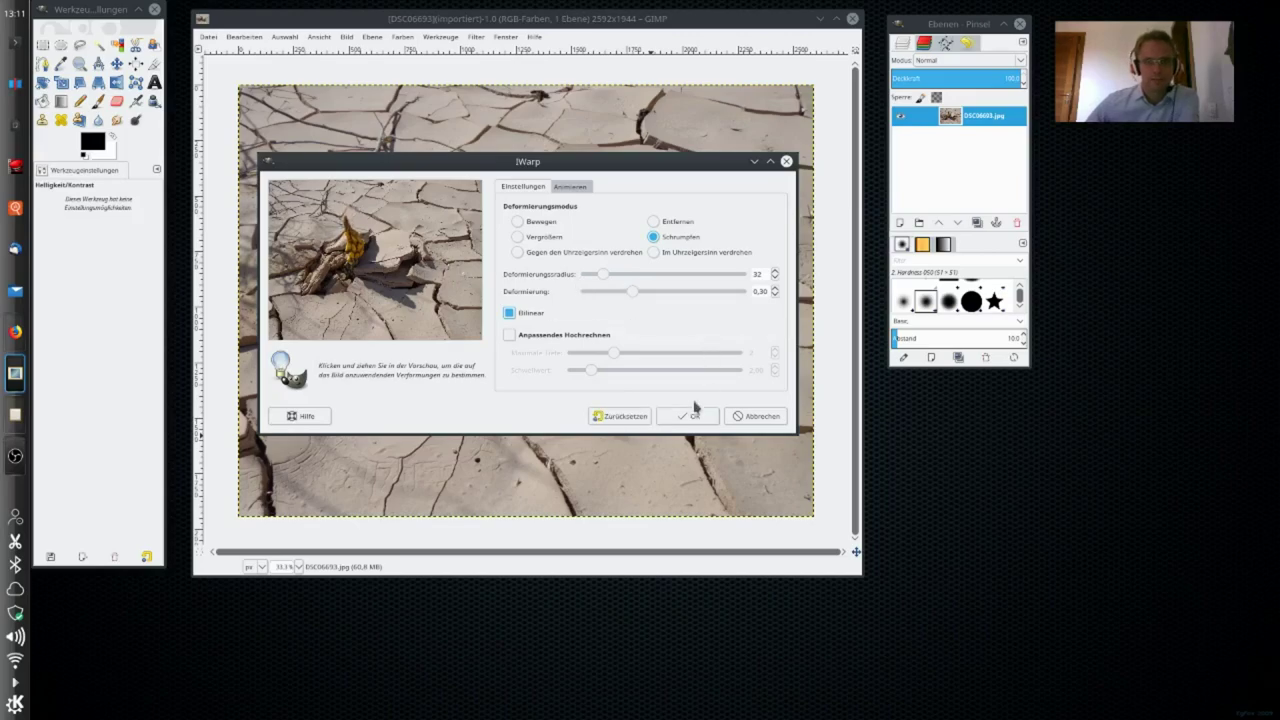
click(605, 416)
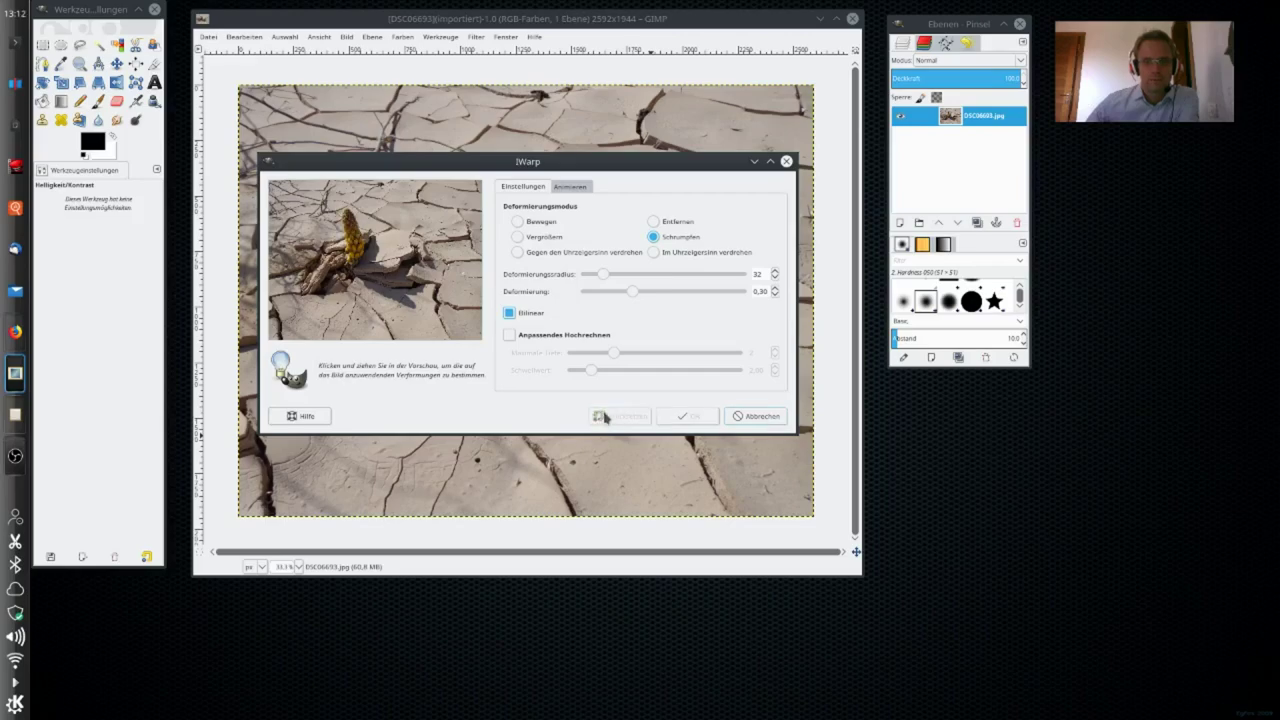
With radius 37, try Schrumpfen warps on the plant, then reset the preview.
drag(601, 275, 617, 292)
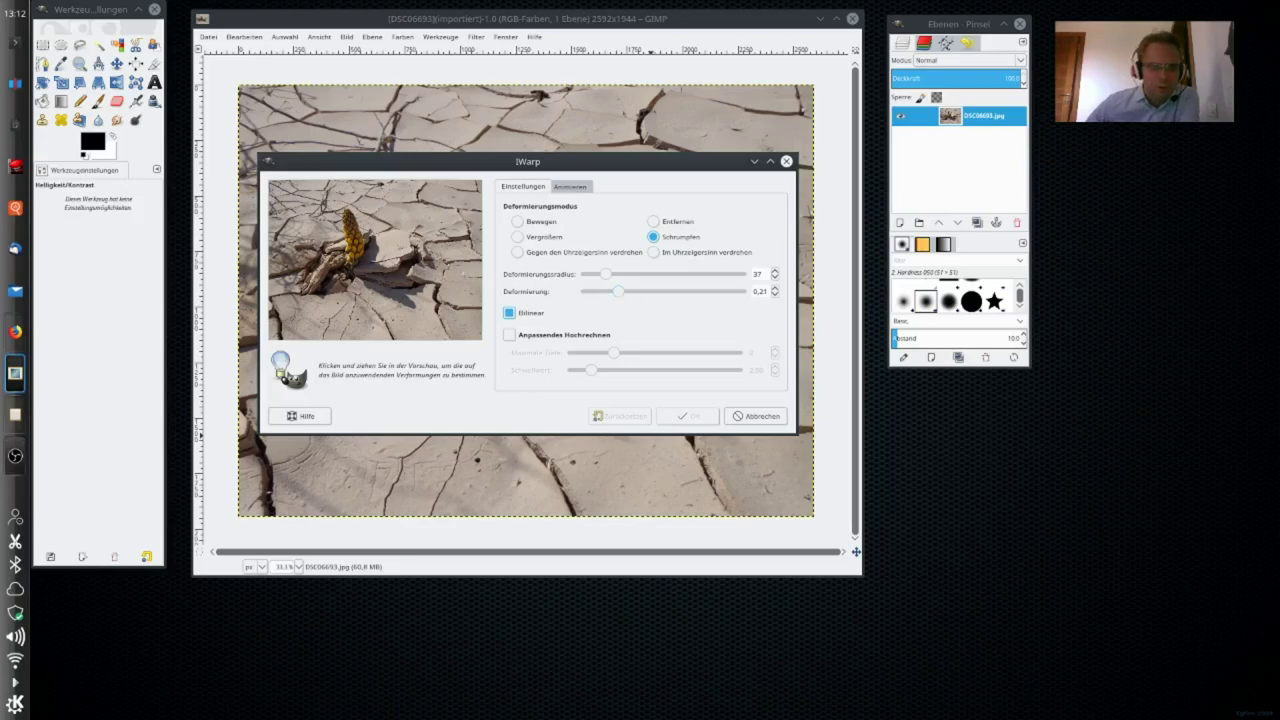
drag(350, 212, 350, 220)
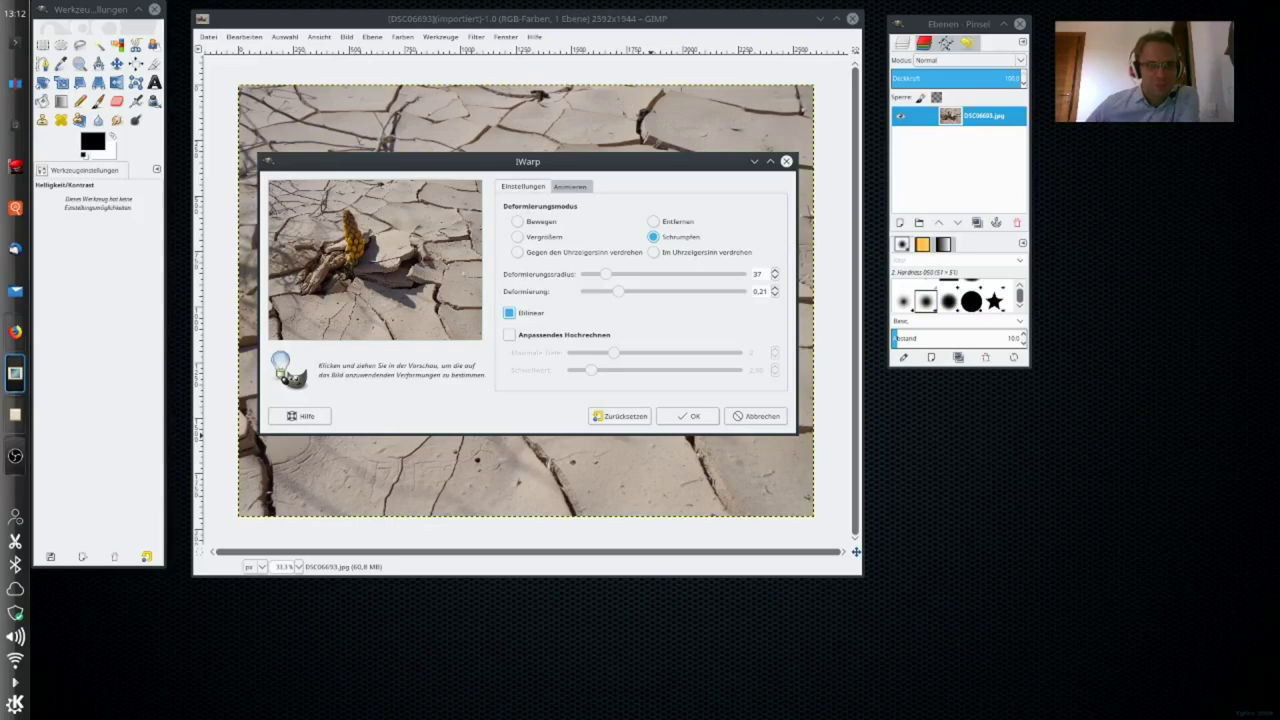
click(348, 220)
drag(352, 232, 356, 262)
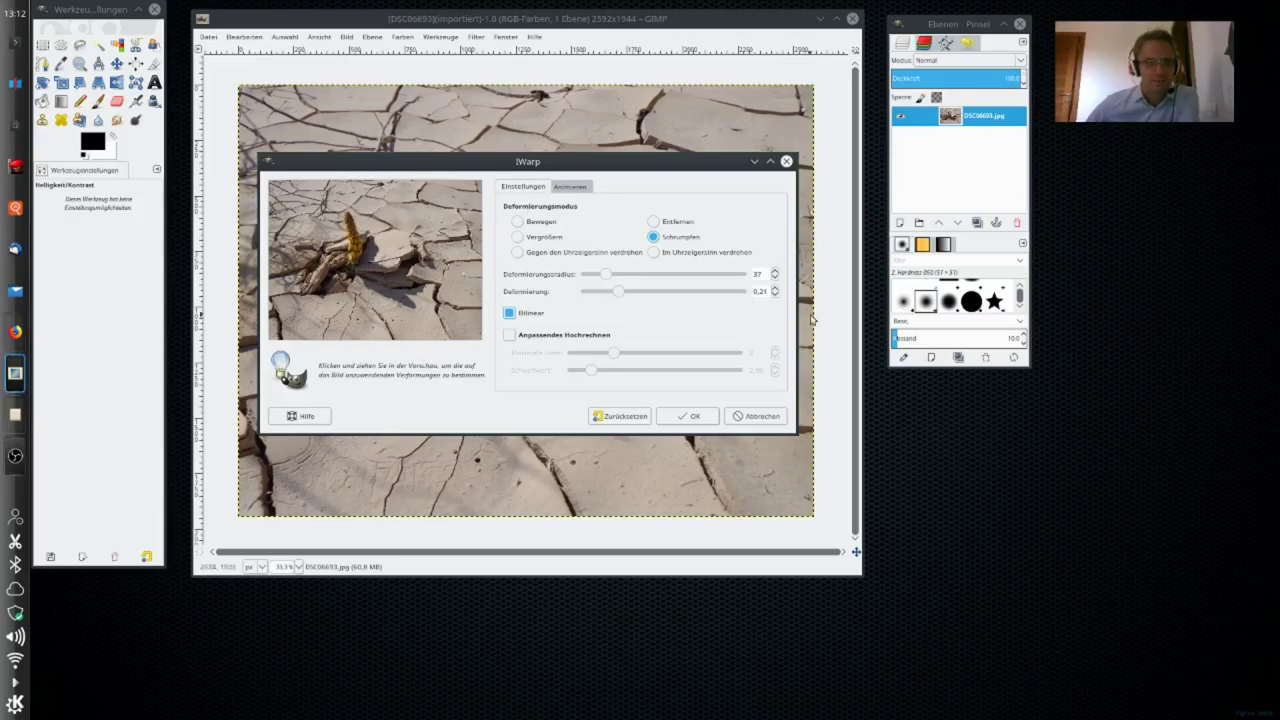
click(617, 418)
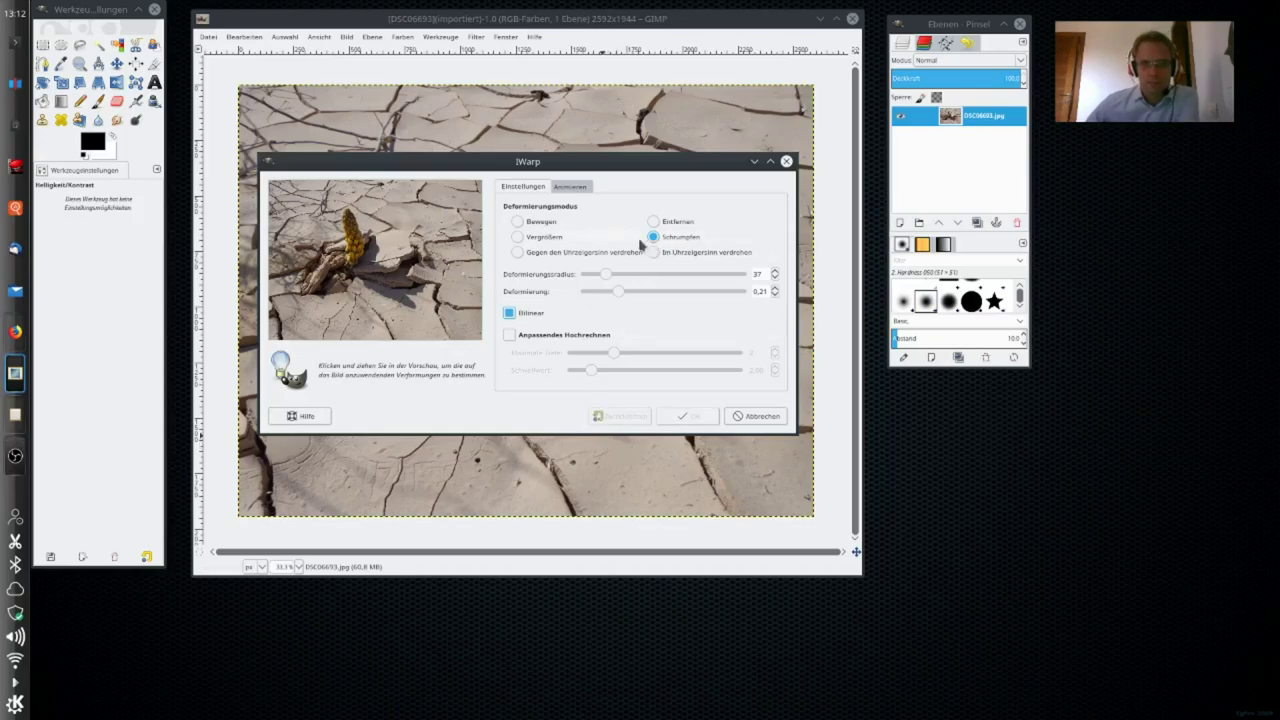
Try a Vergrößern warp around the plant, reset it, and cancel IWarp without applying.
click(518, 240)
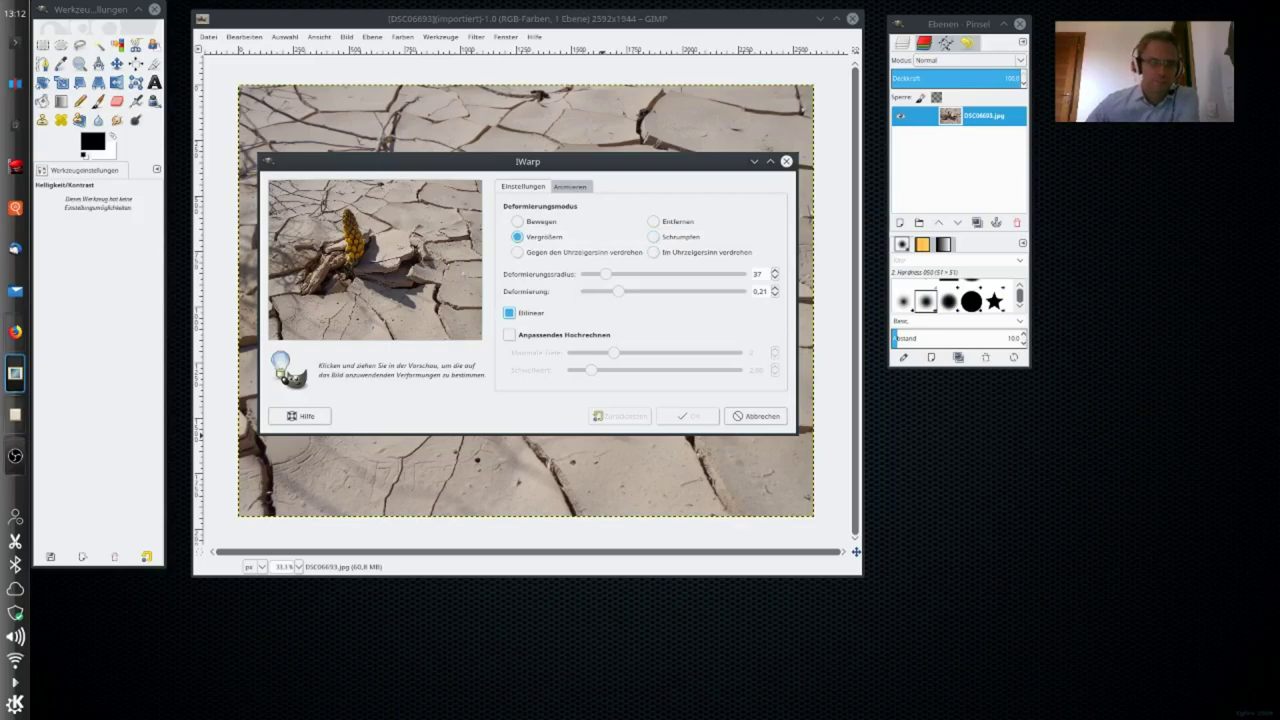
mouse_move(340, 212)
mouse_down()
mouse_move(376, 252)
mouse_move(350, 258)
mouse_up()
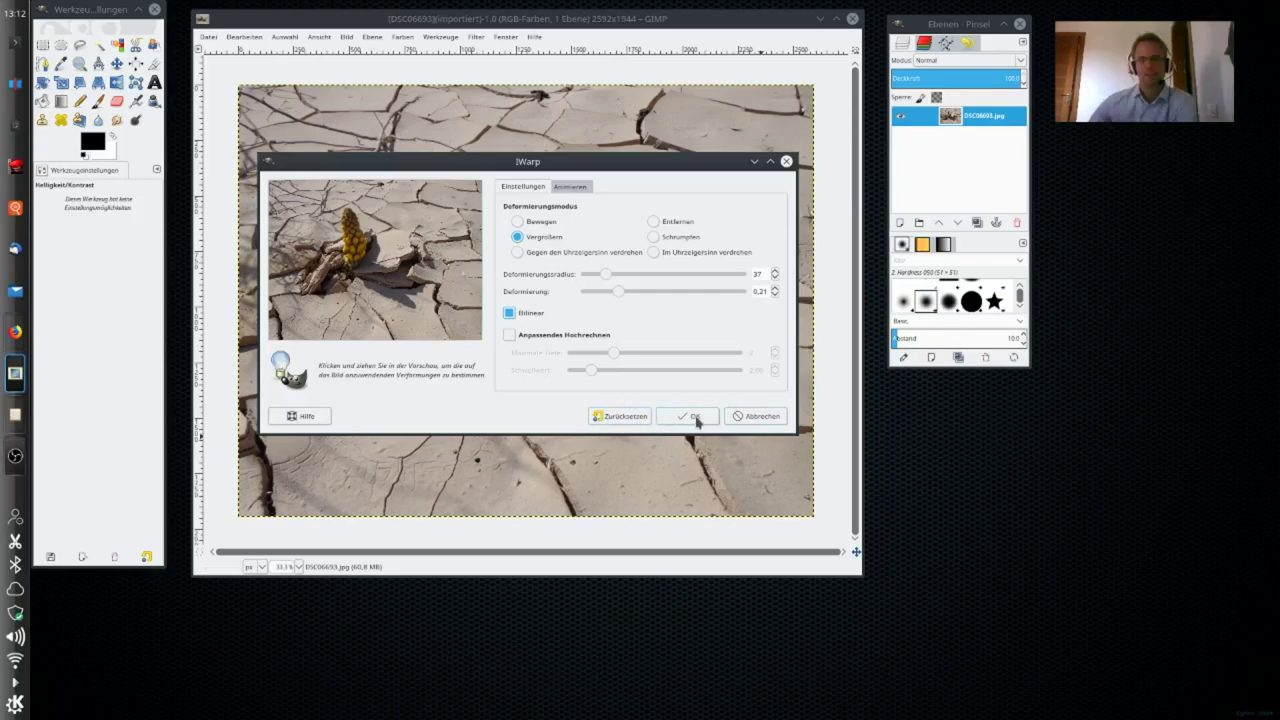
click(617, 420)
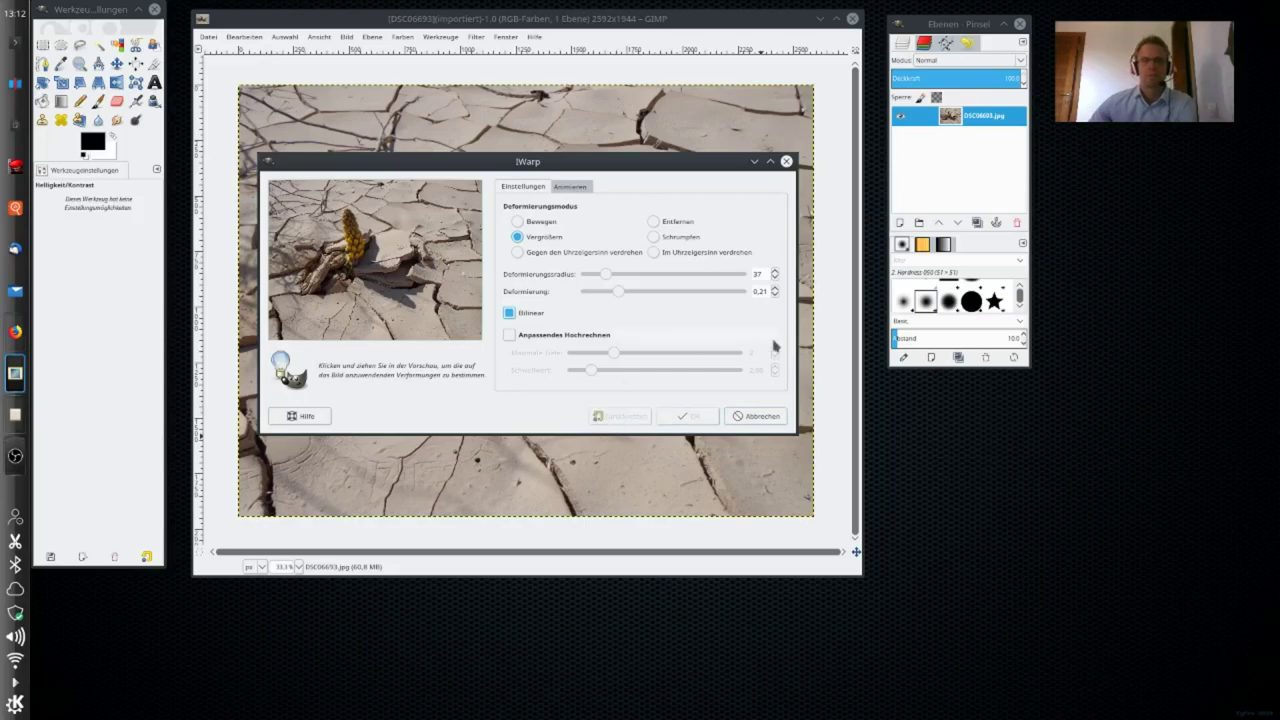
click(764, 418)
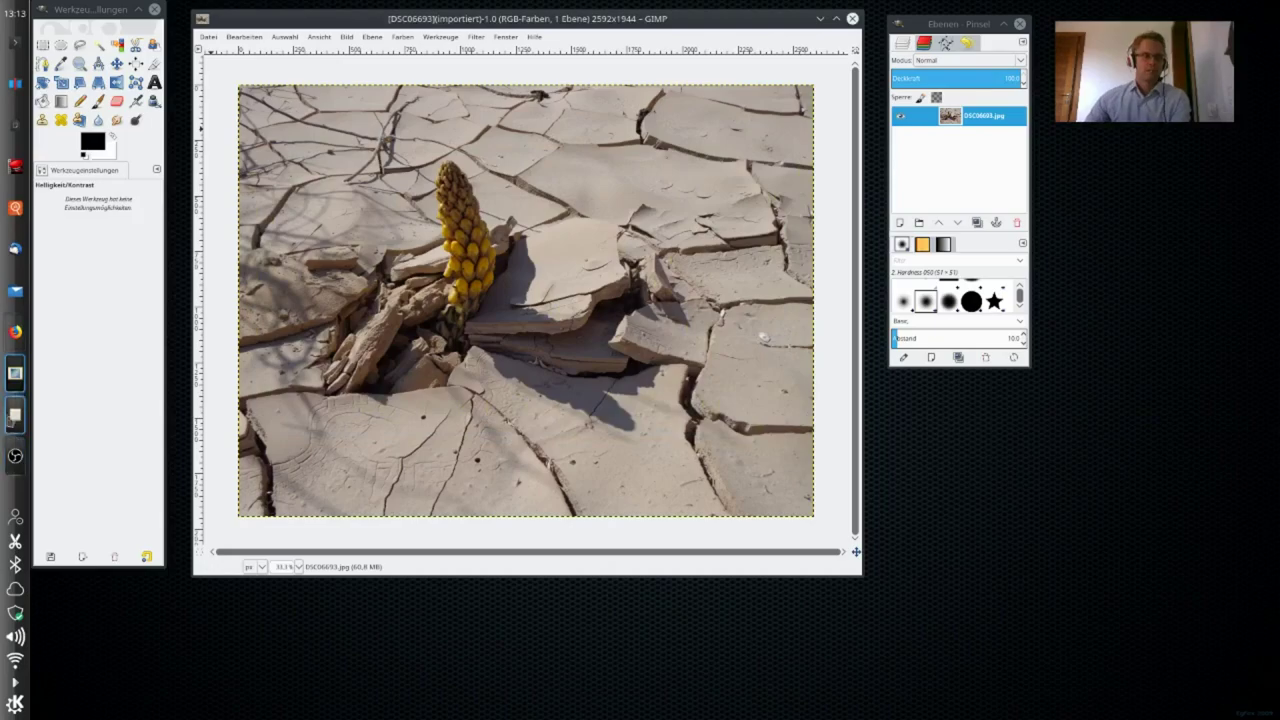
In Kate, delete the Verbesserungen line from the outline, then minimise the editor.
click(16, 376)
click(16, 376)
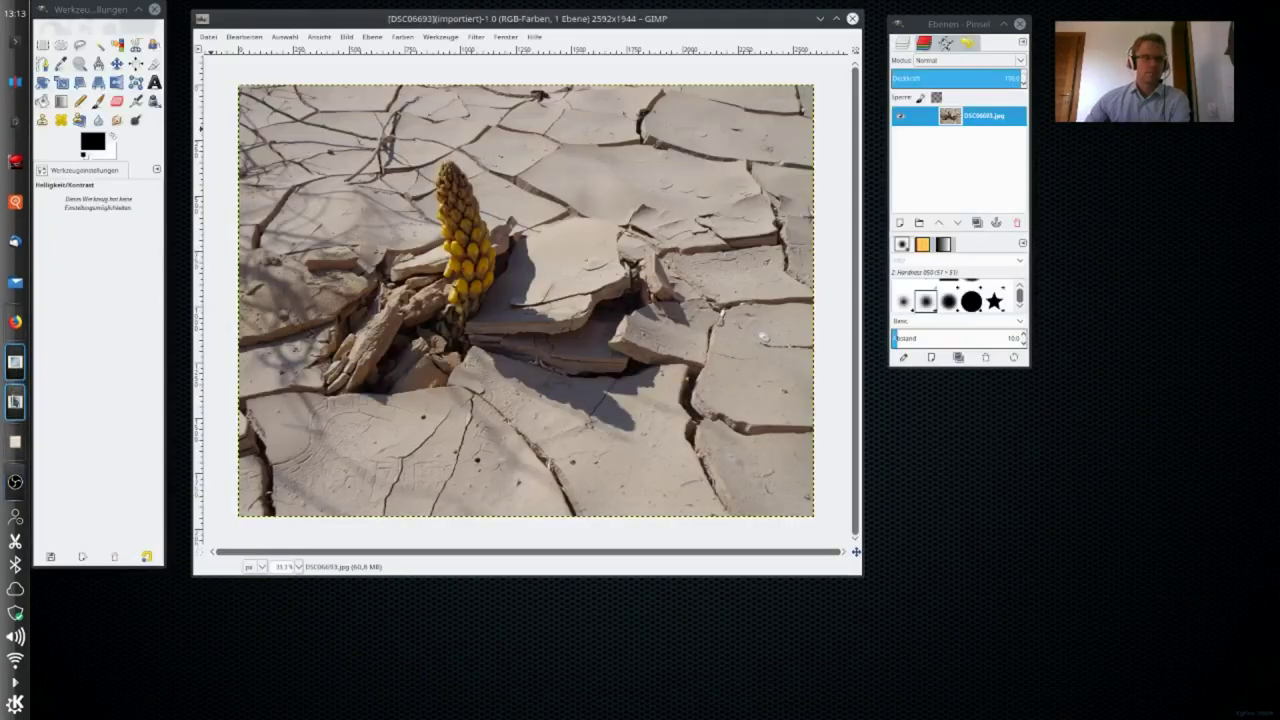
click(15, 441)
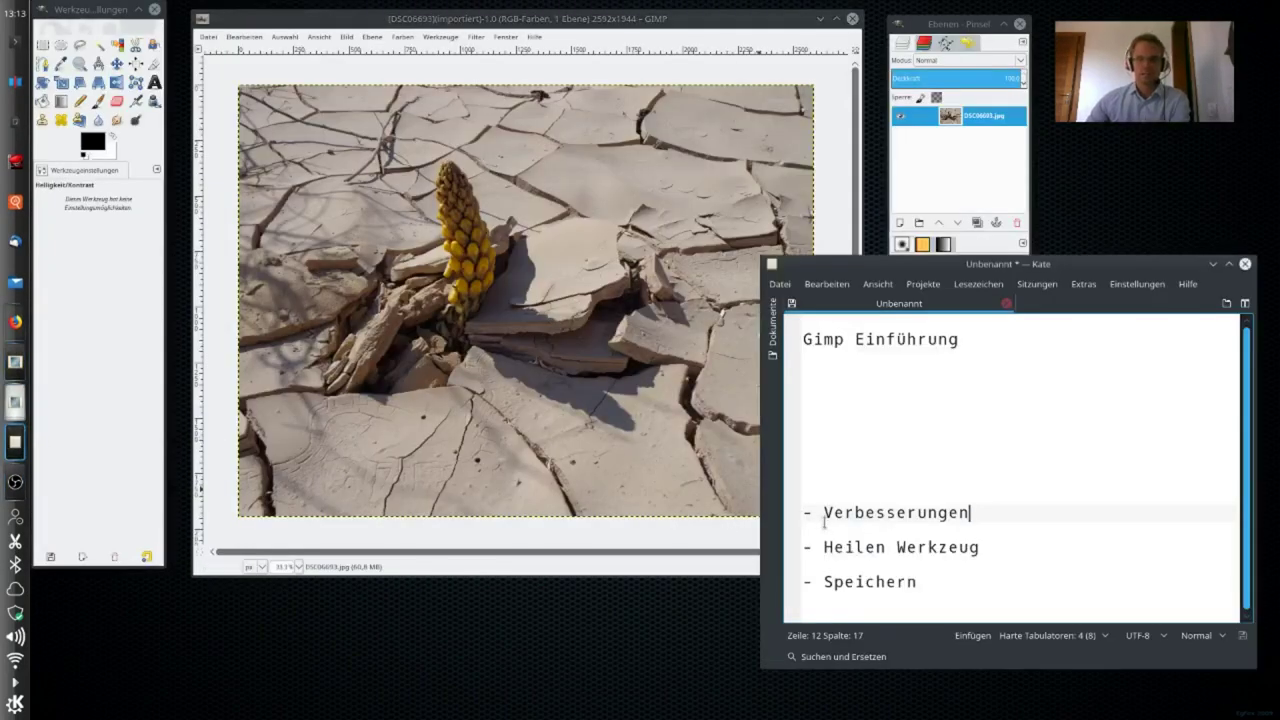
drag(824, 512, 1048, 522)
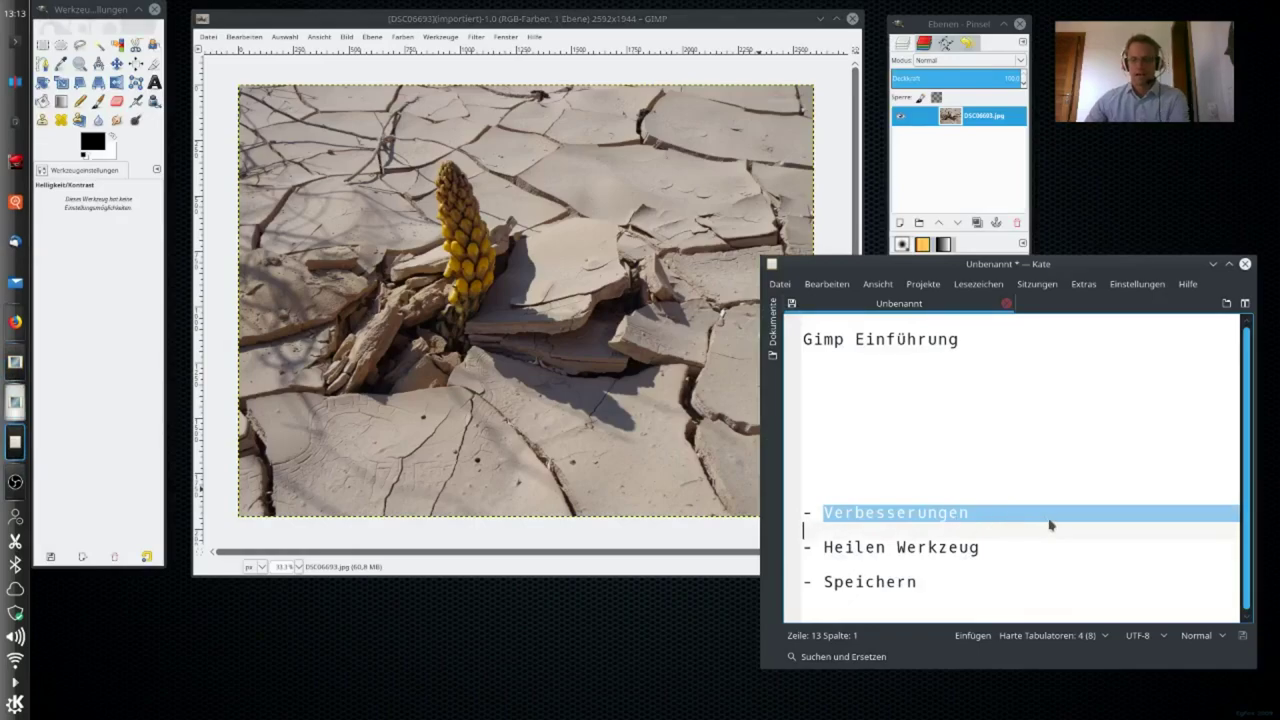
key(Delete)
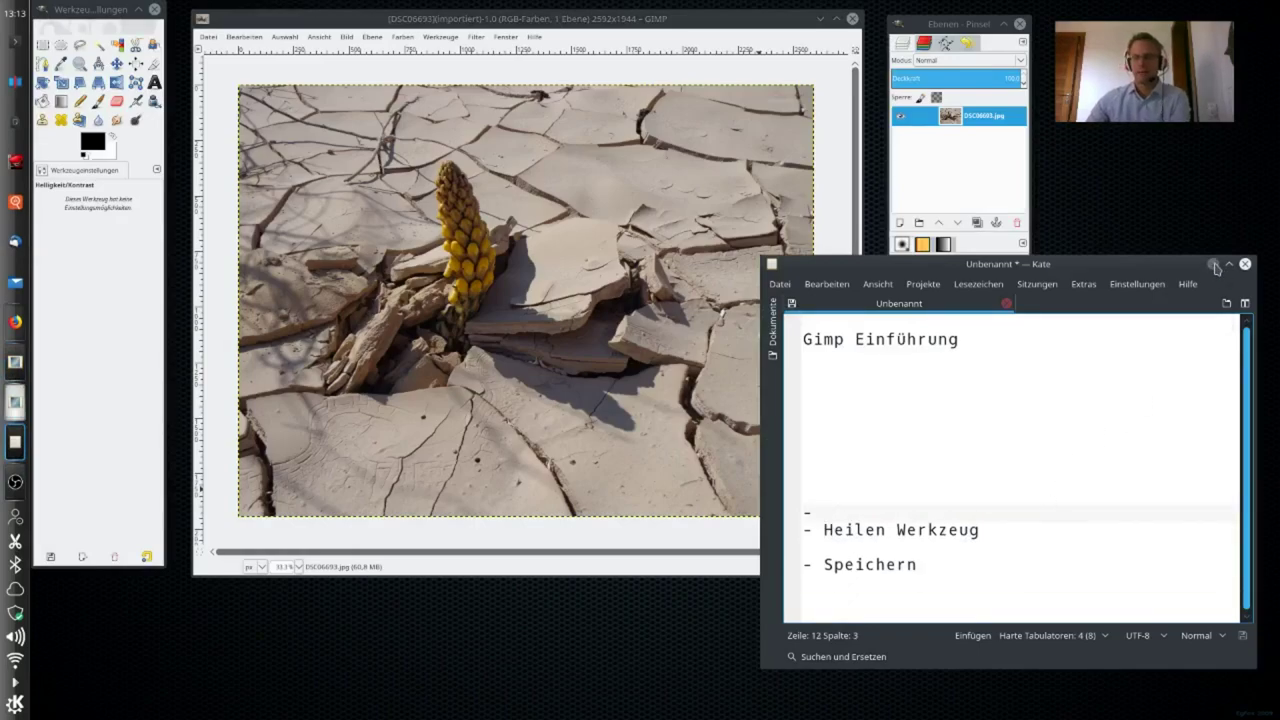
click(1213, 264)
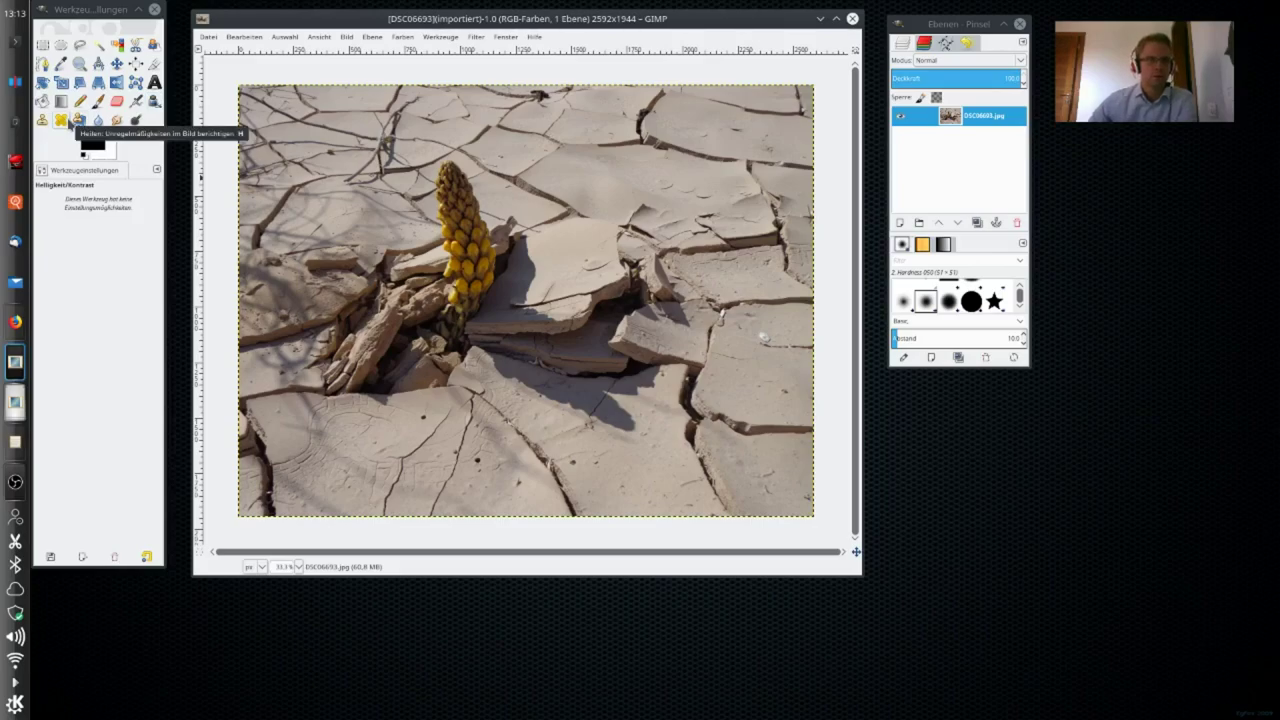
Activate the Heal tool with the 2. Hardness 075 brush.
click(68, 120)
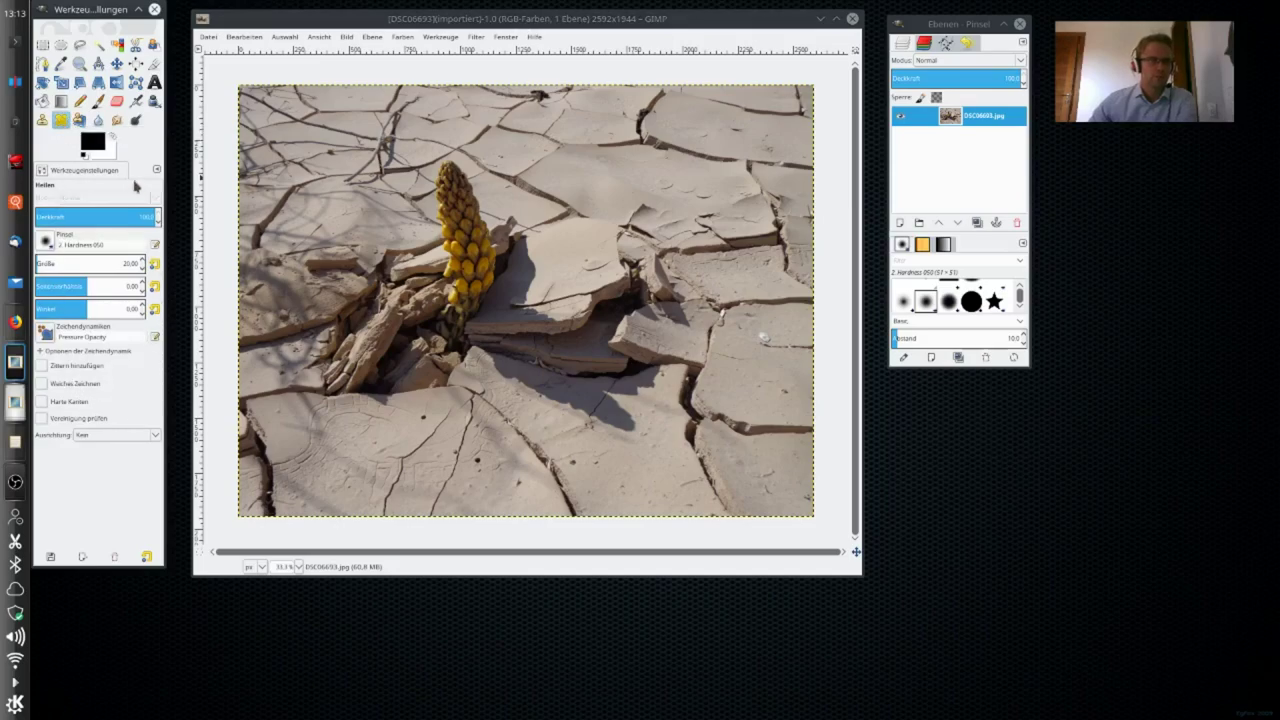
click(45, 241)
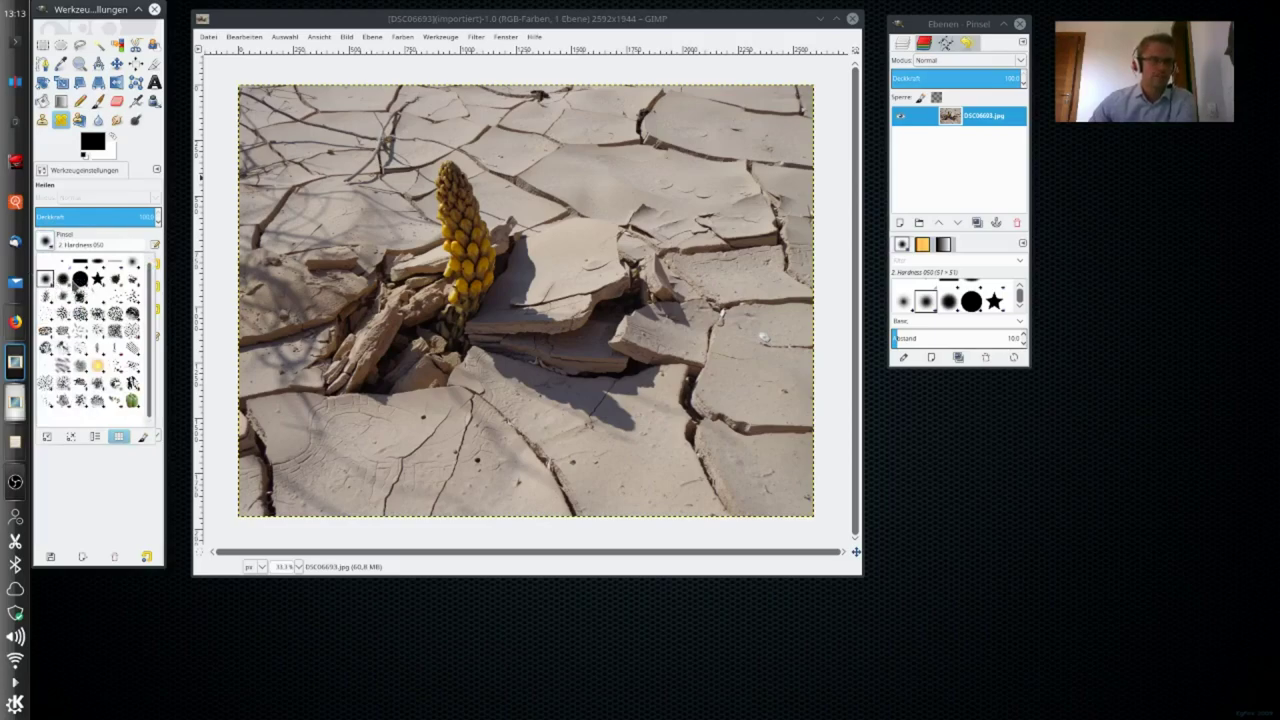
double_click(64, 285)
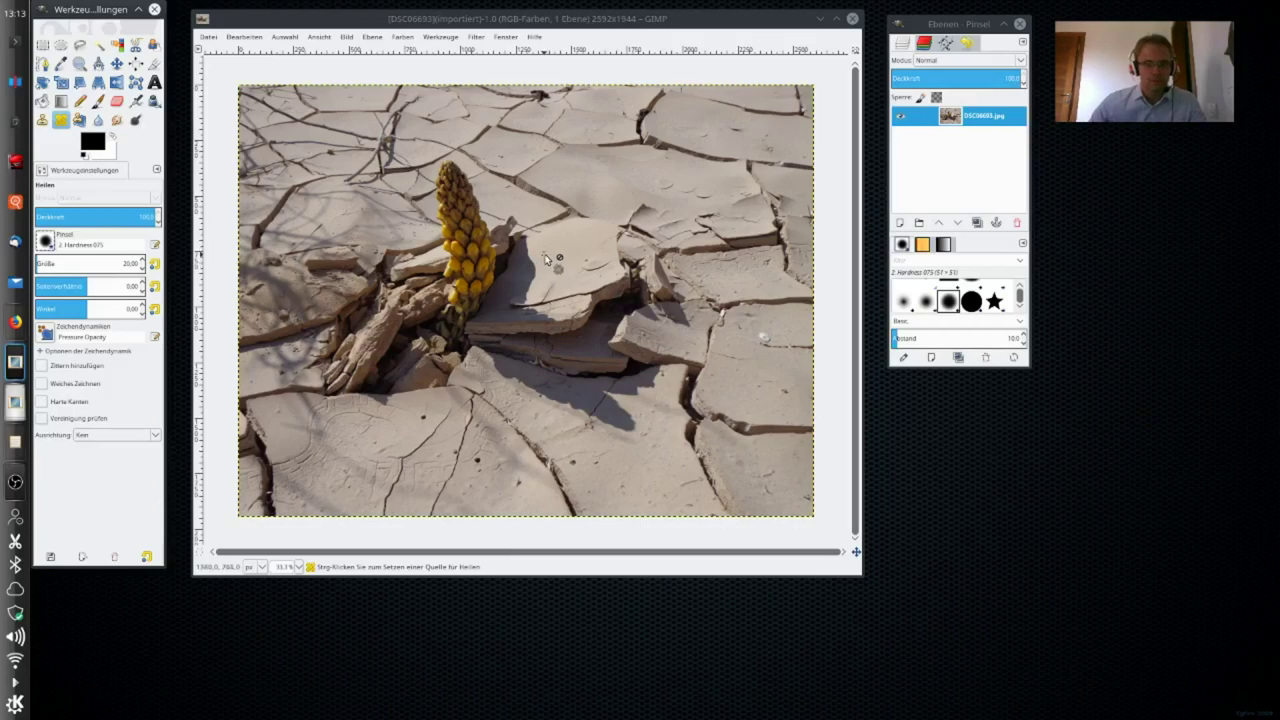
Zoom the photo to 50%, then to 100%, using the status-bar zoom presets.
click(299, 569)
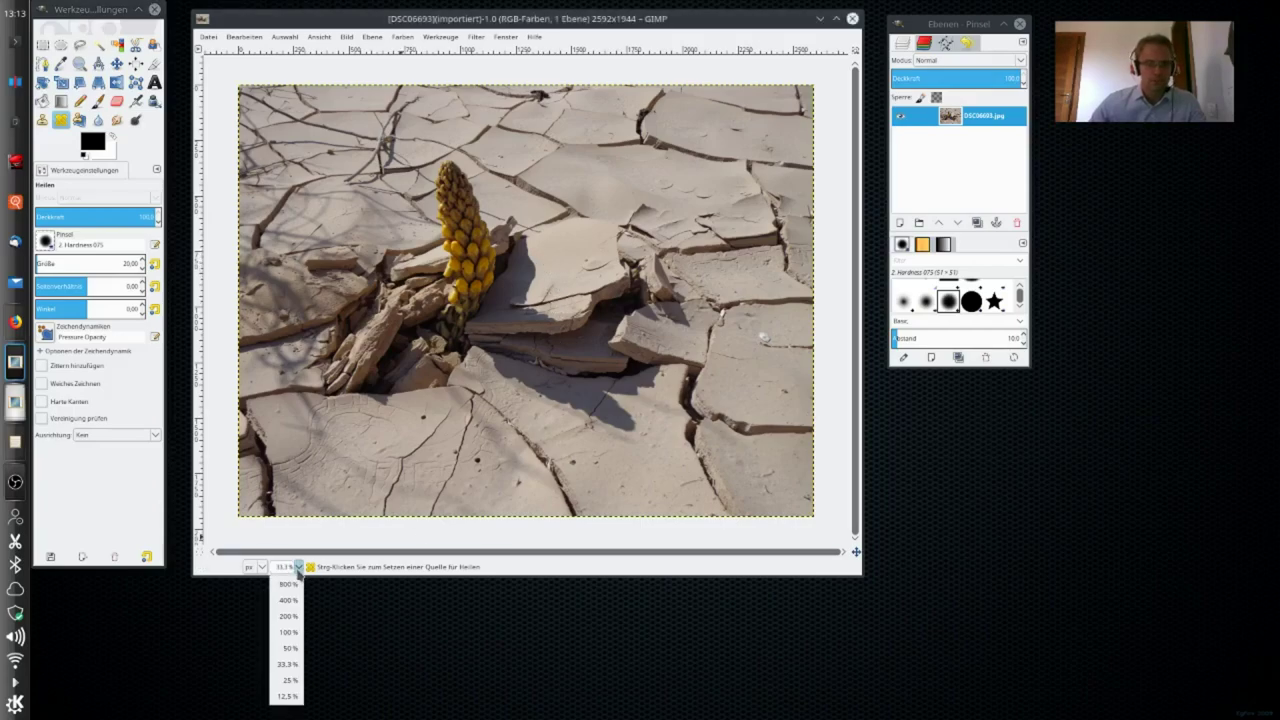
click(292, 651)
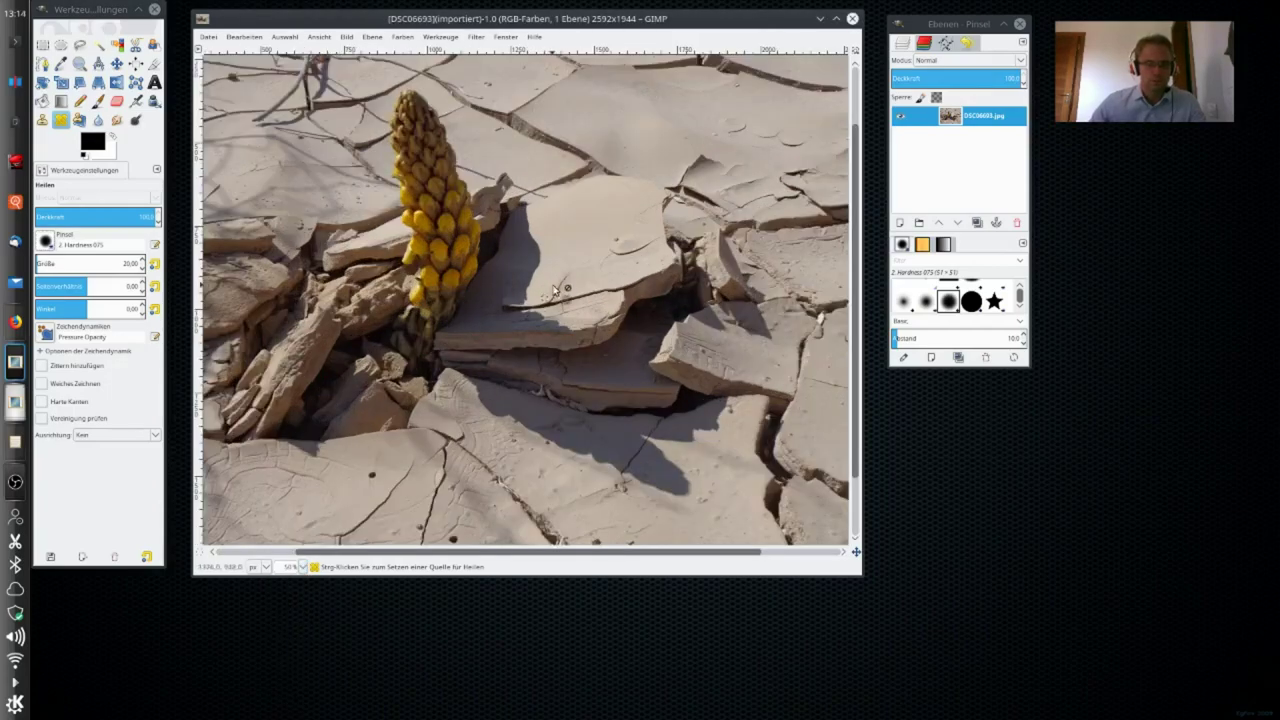
click(303, 568)
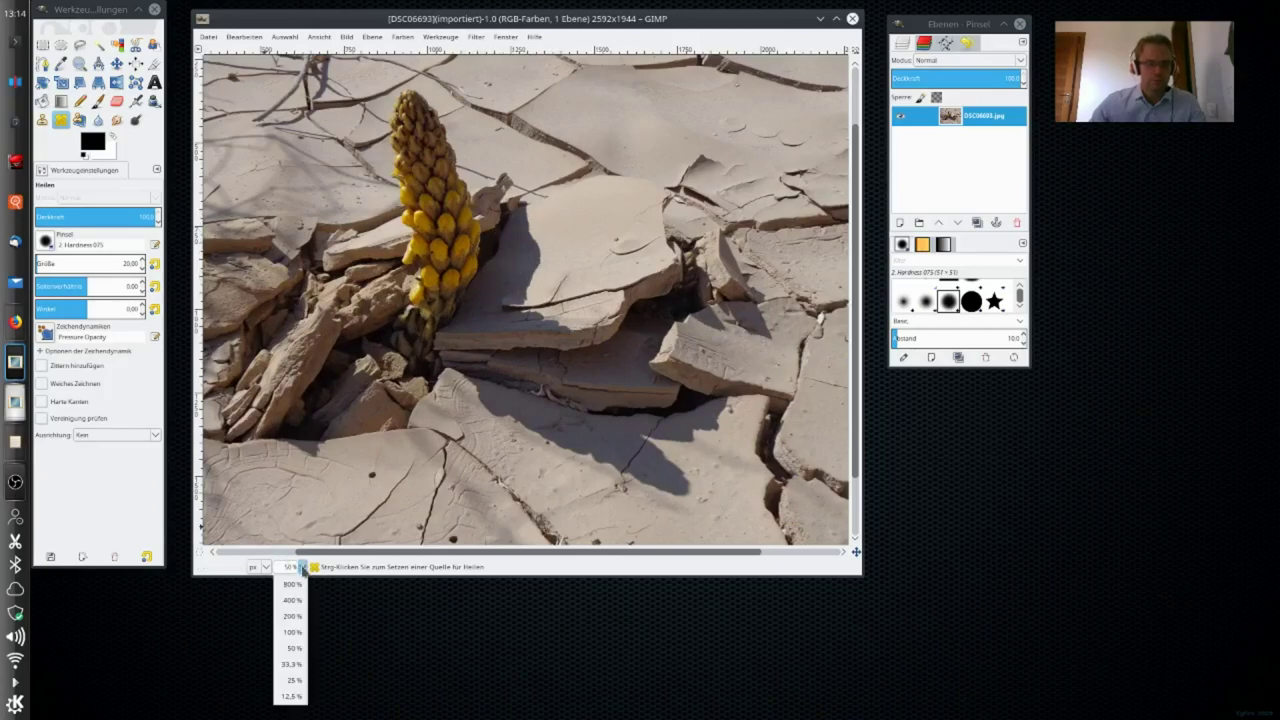
click(292, 634)
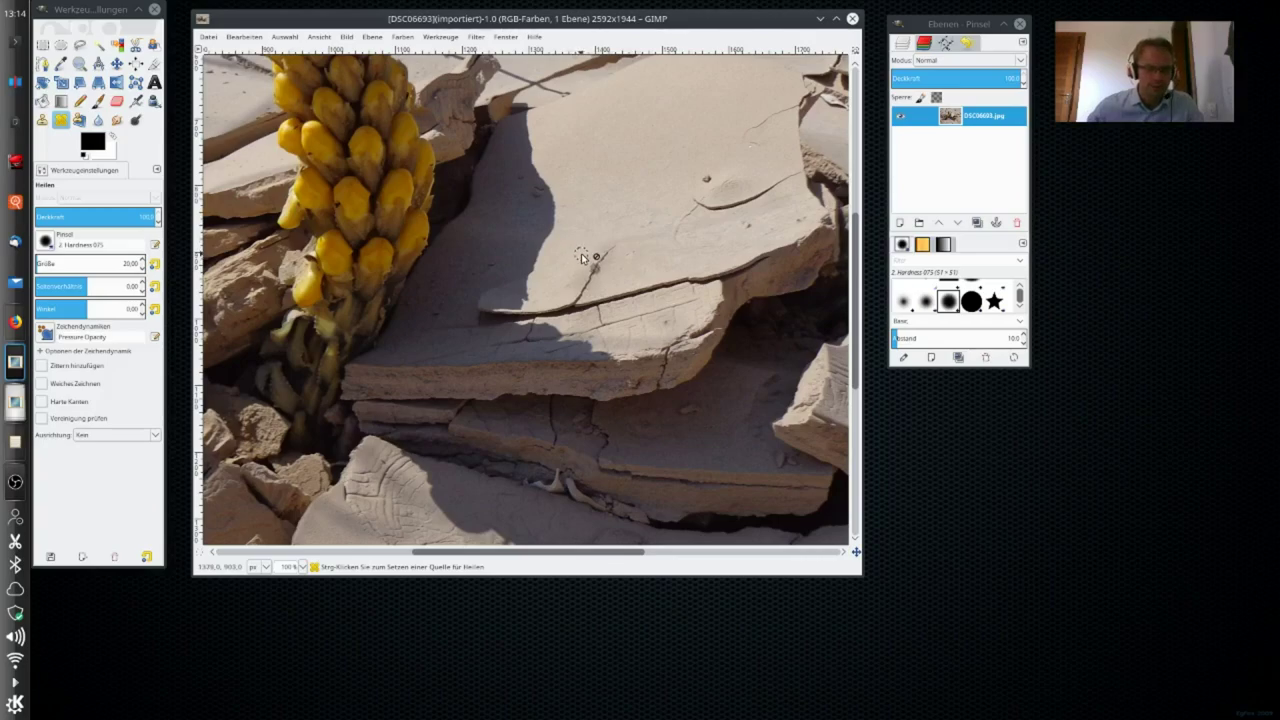
Ctrl-click clean rock as the heal source, then heal the crack and two dark spots.
key(ctrl)
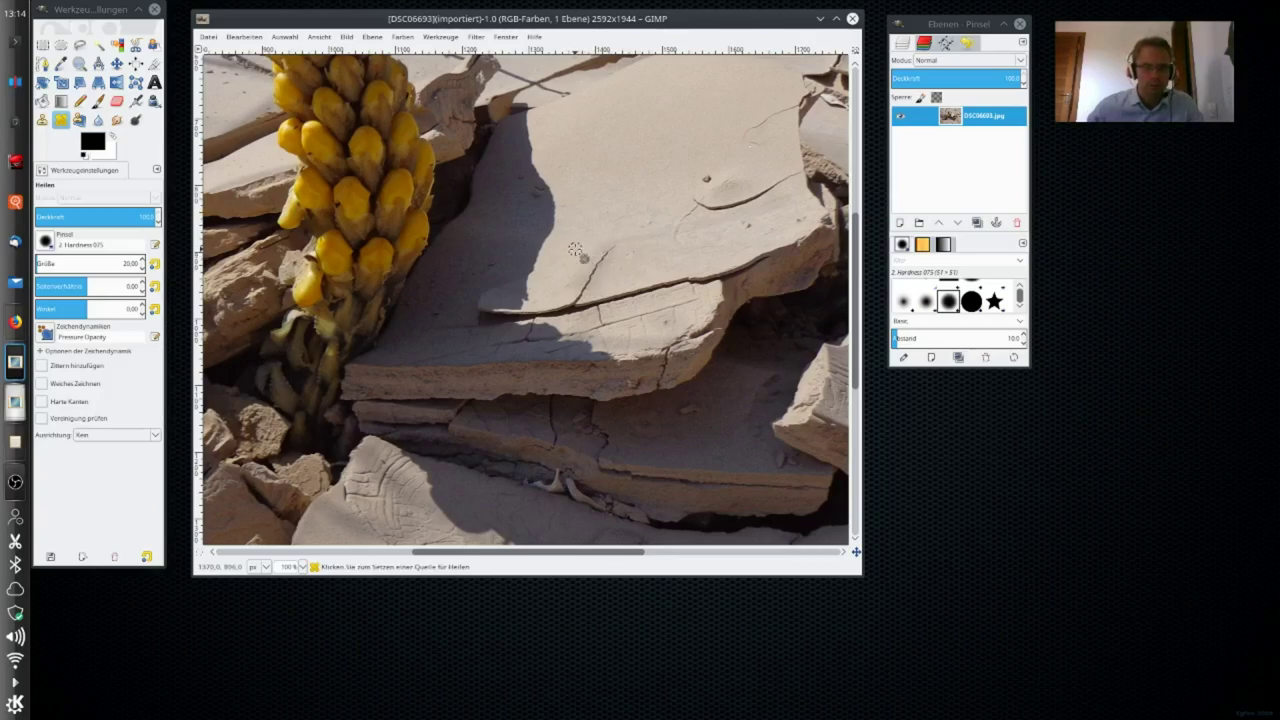
ctrl+click(575, 250)
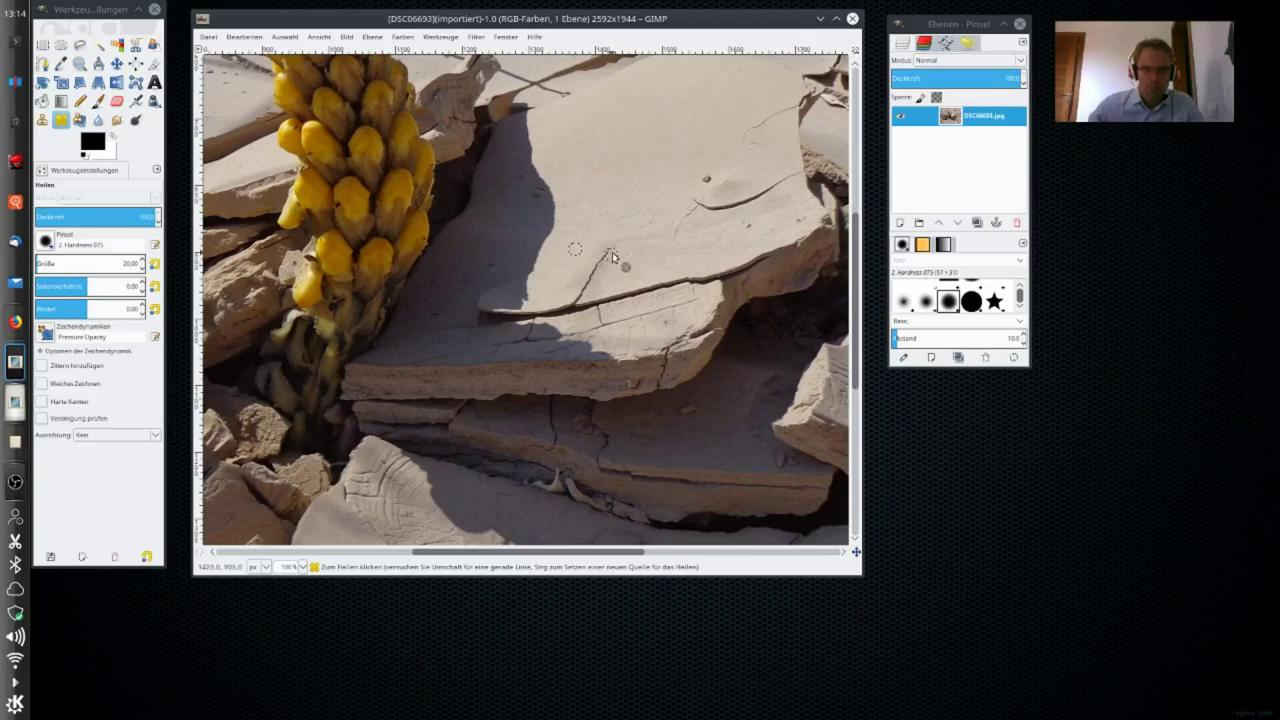
drag(615, 256, 578, 306)
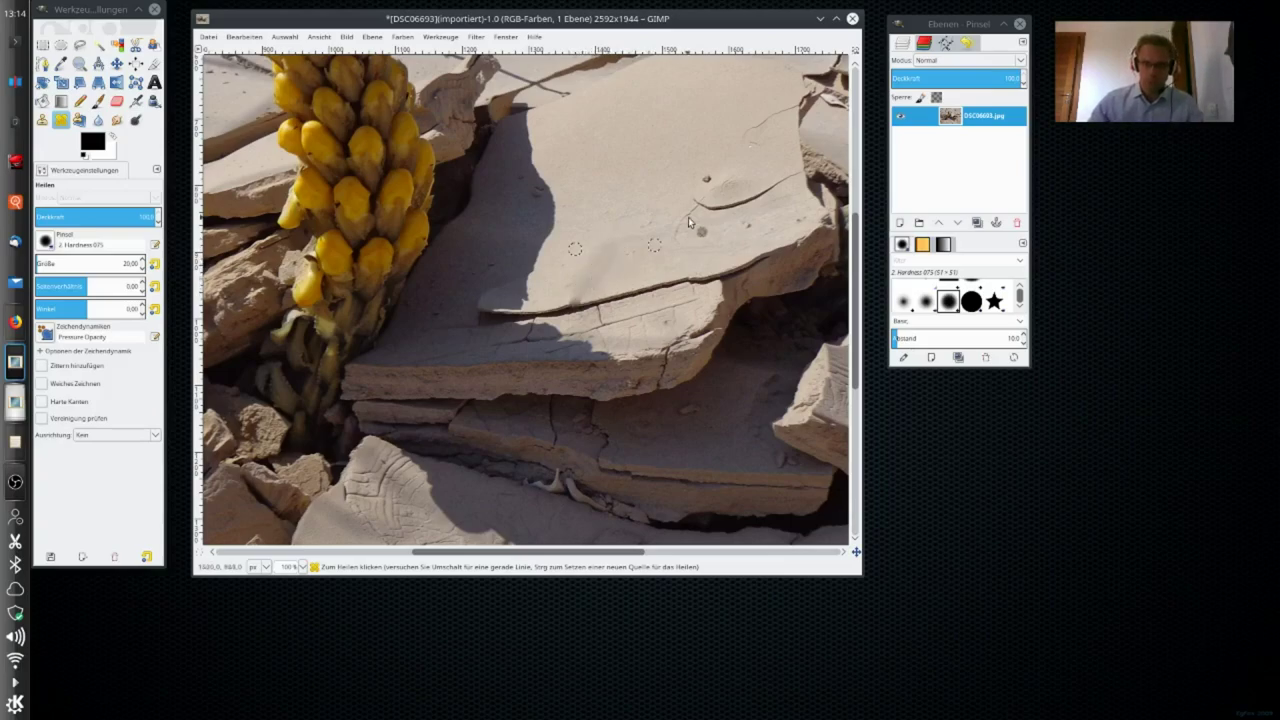
click(705, 189)
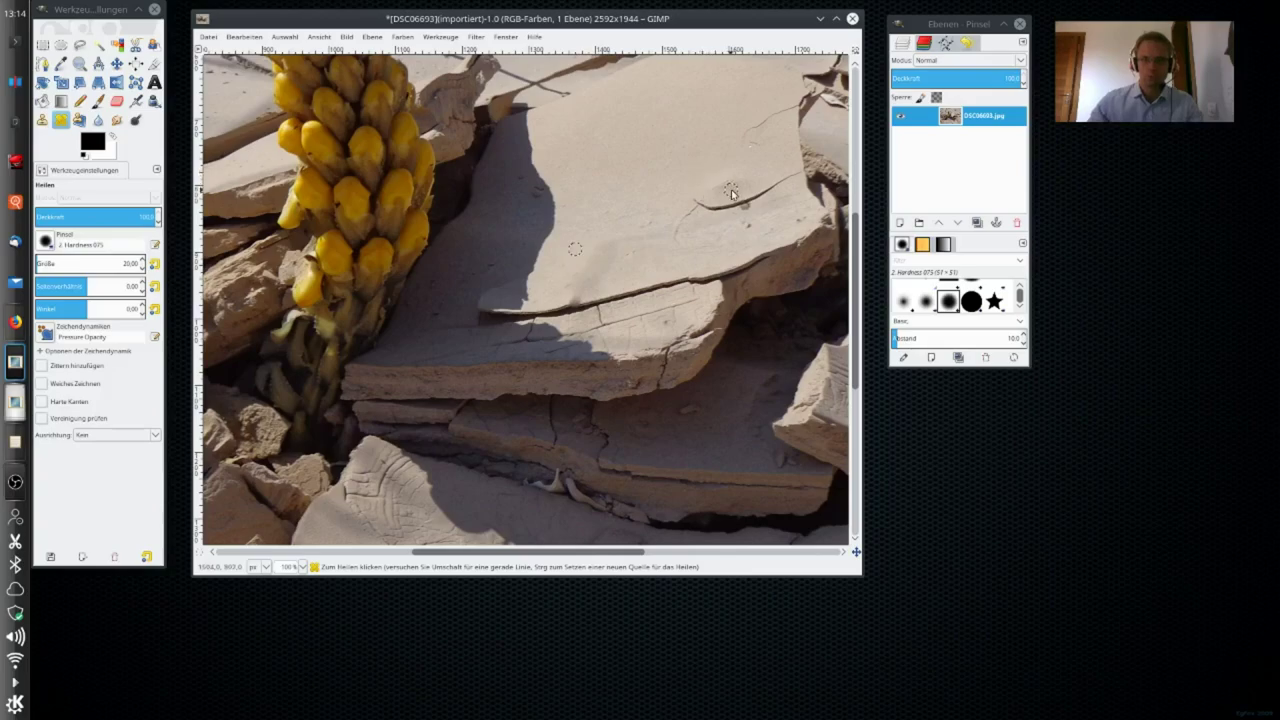
click(741, 240)
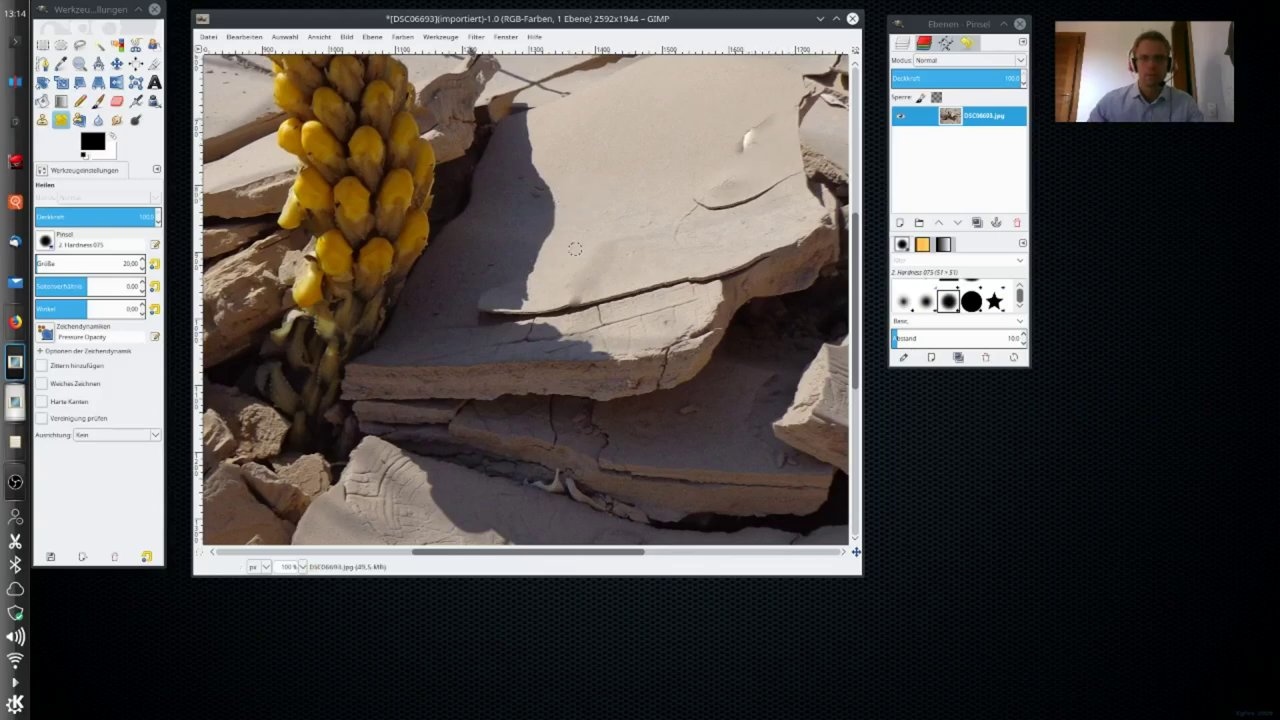
click(244, 37)
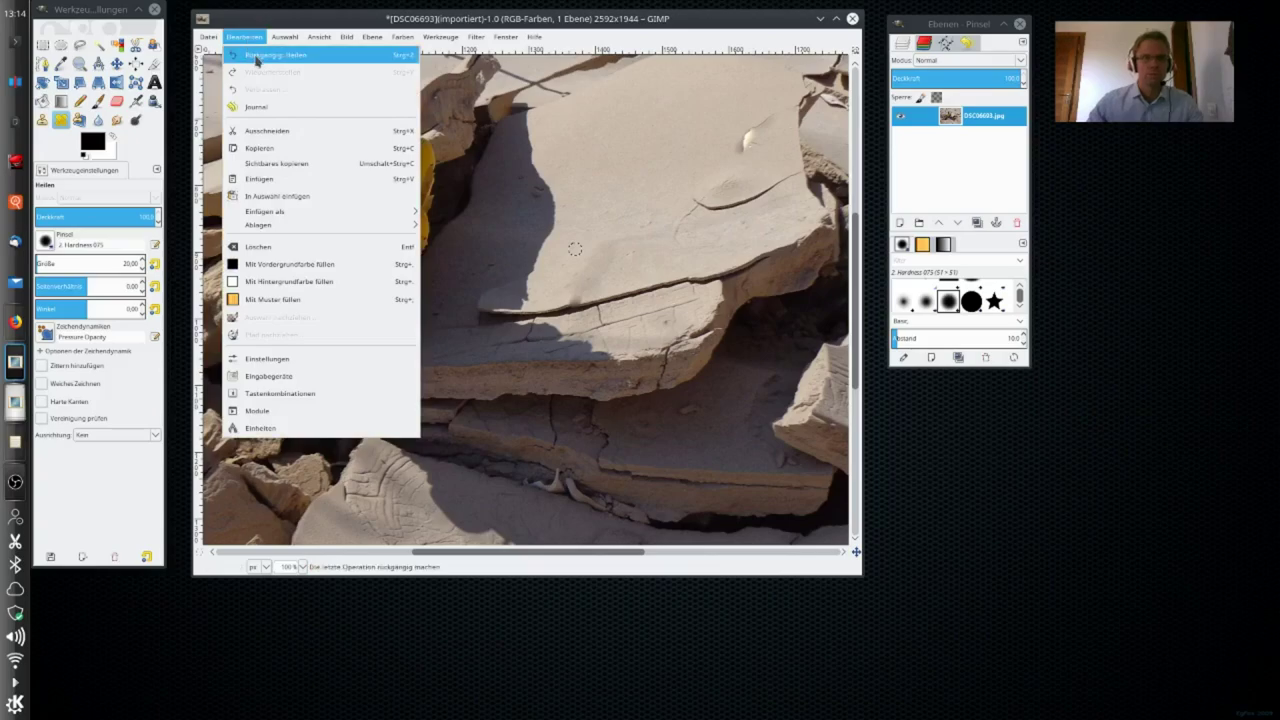
Undo the last heal and switch the Heal brush to 2. Hardness 050.
click(256, 56)
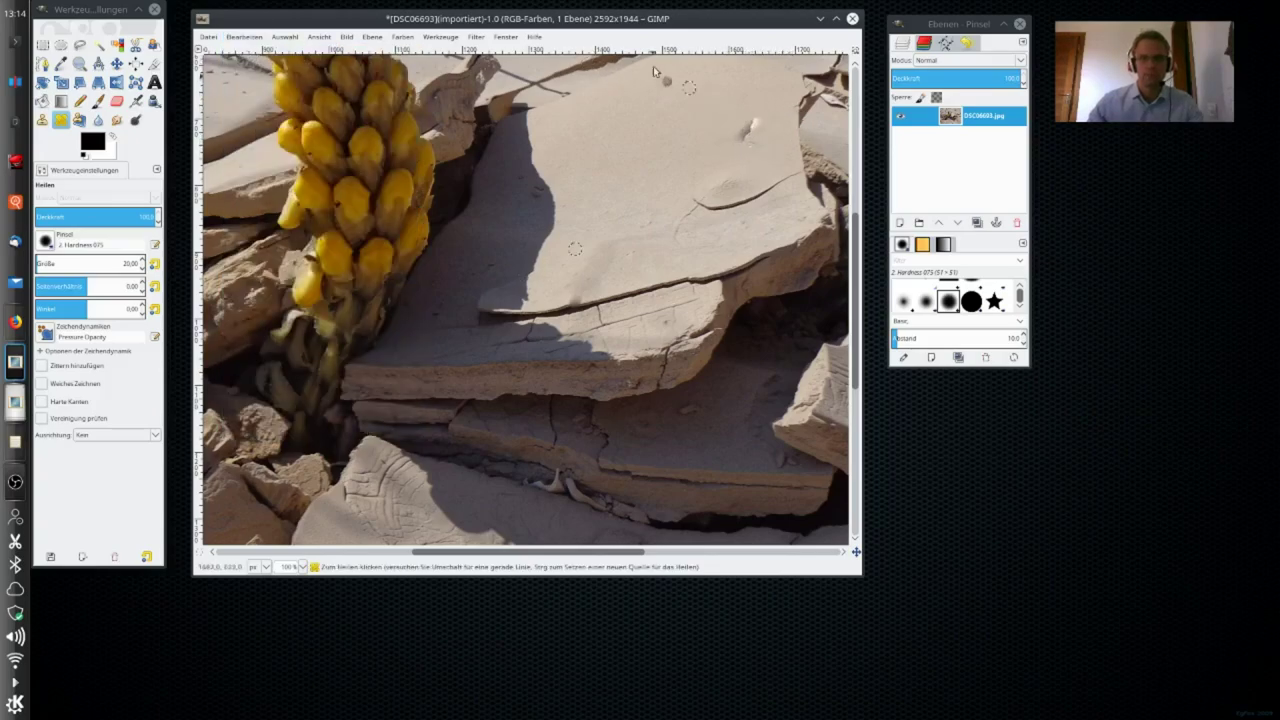
click(244, 36)
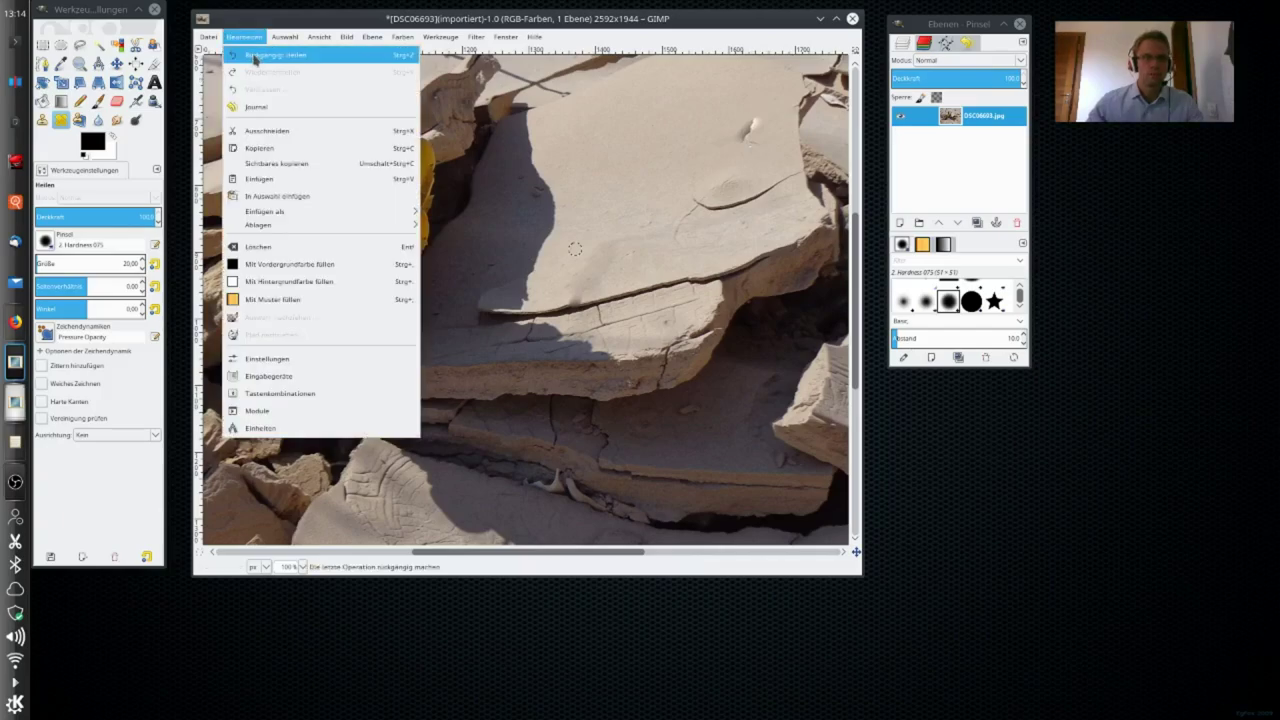
click(262, 56)
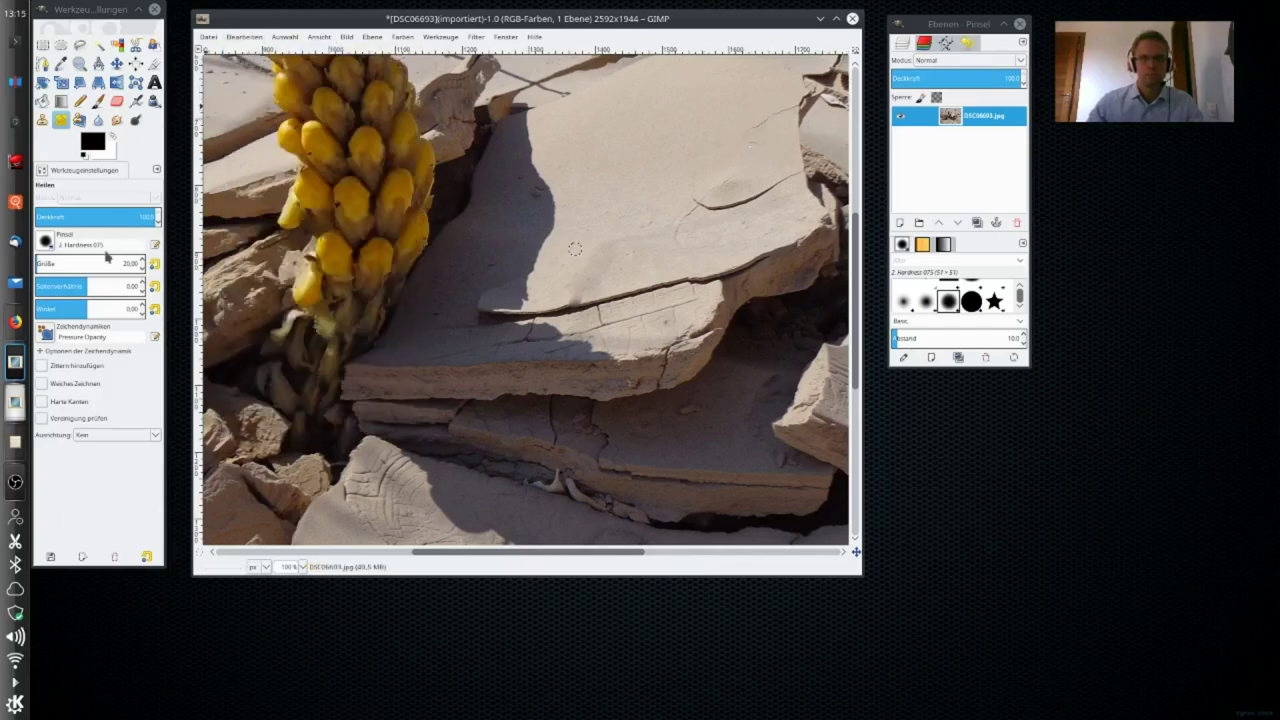
click(48, 243)
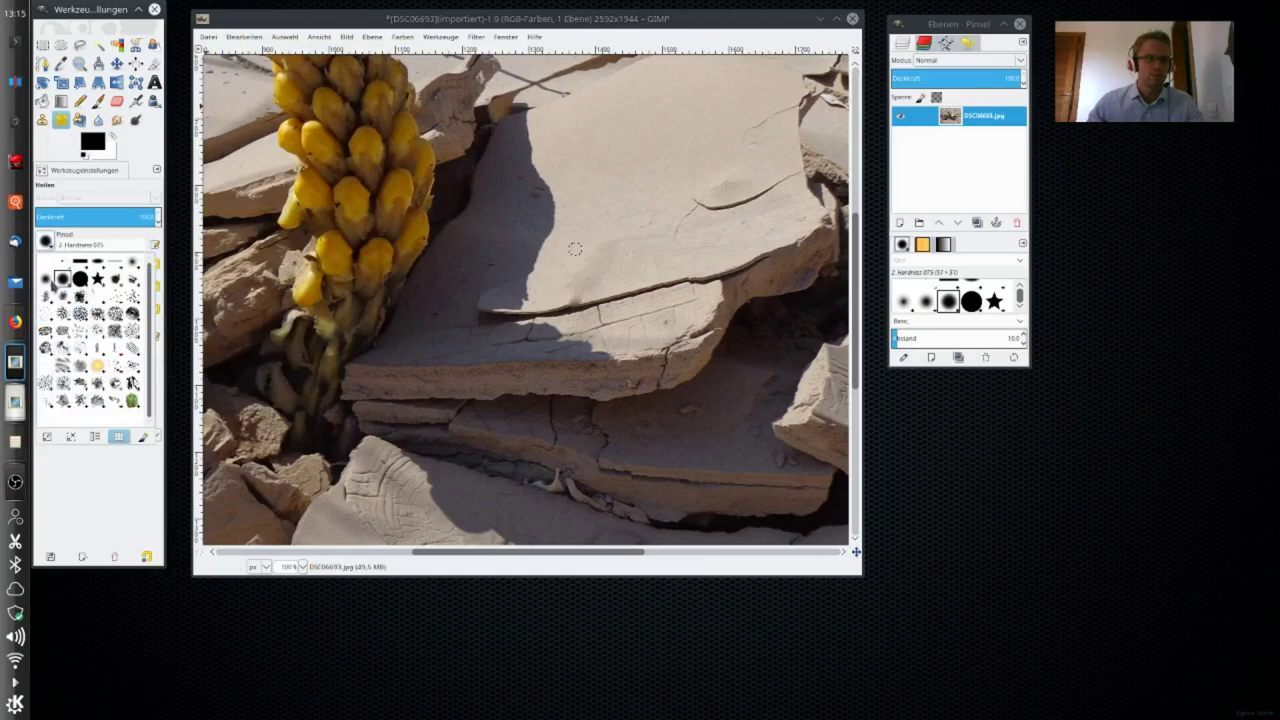
click(48, 281)
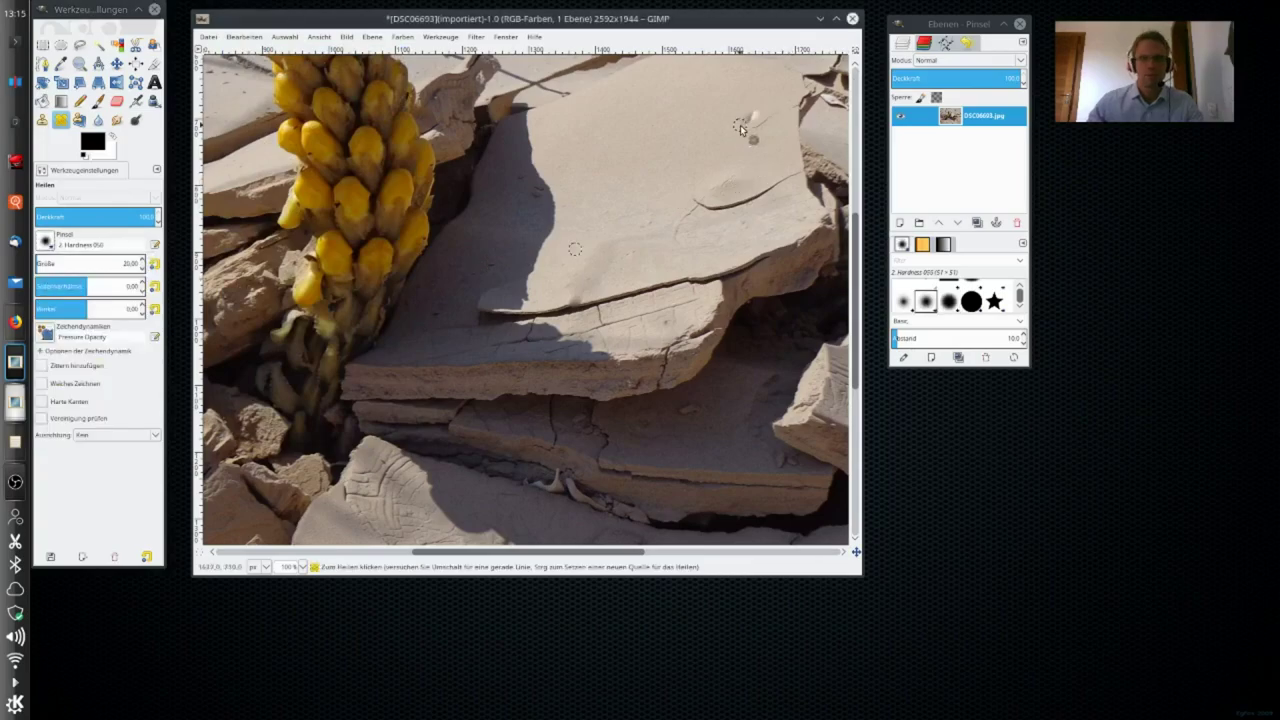
Undo two more heal marks on the rock with Edit > Undo and Ctrl+Z.
click(244, 36)
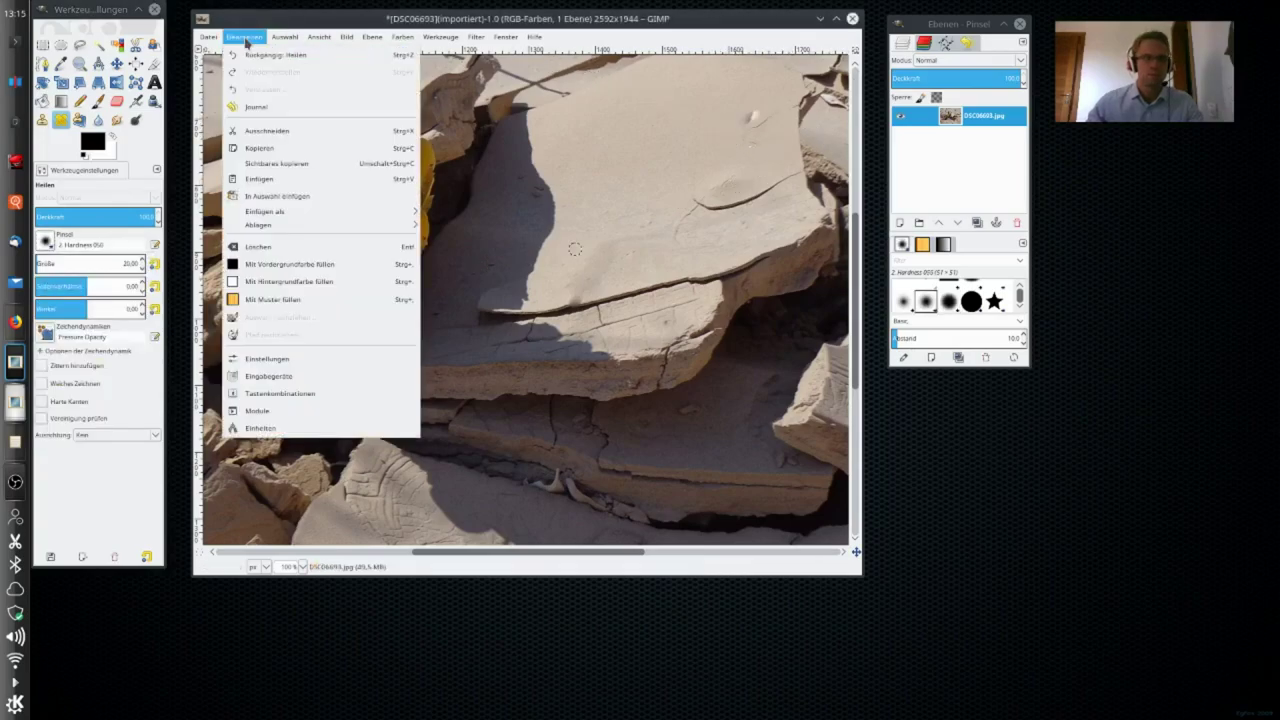
click(270, 51)
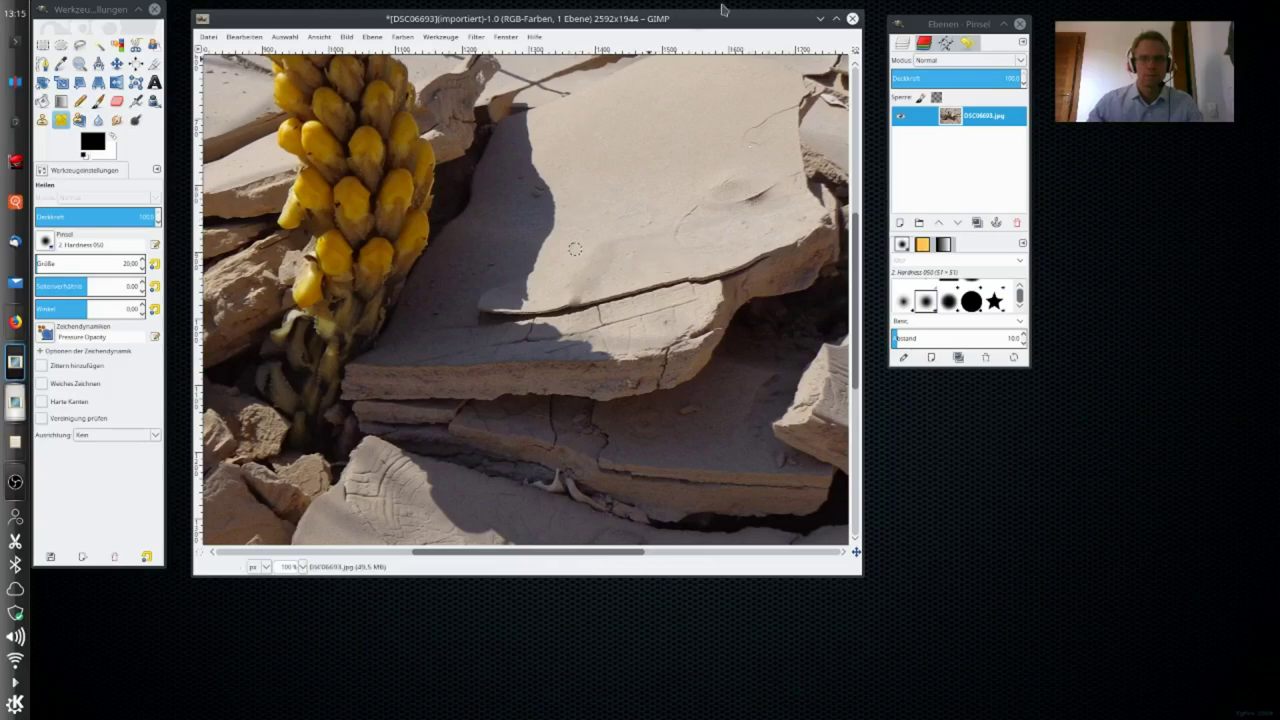
key(ctrl+z)
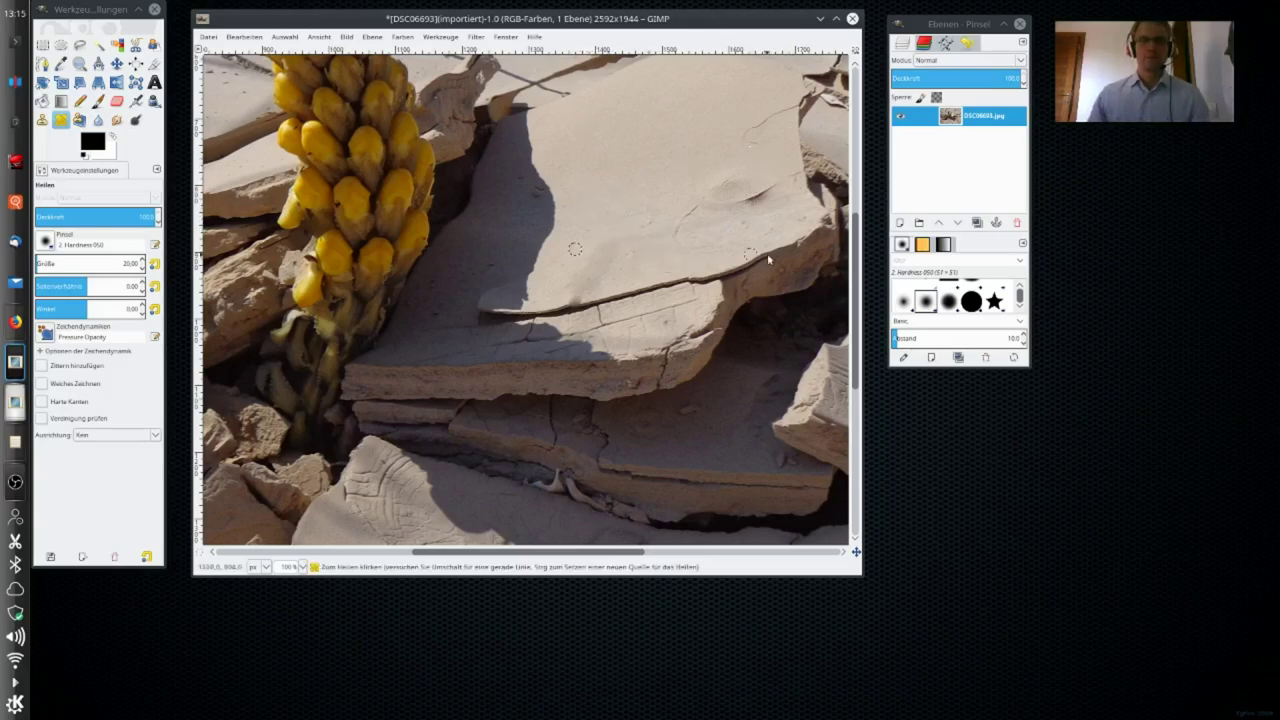
Zoom out to 33.3% and nudge the image window slightly left.
click(303, 567)
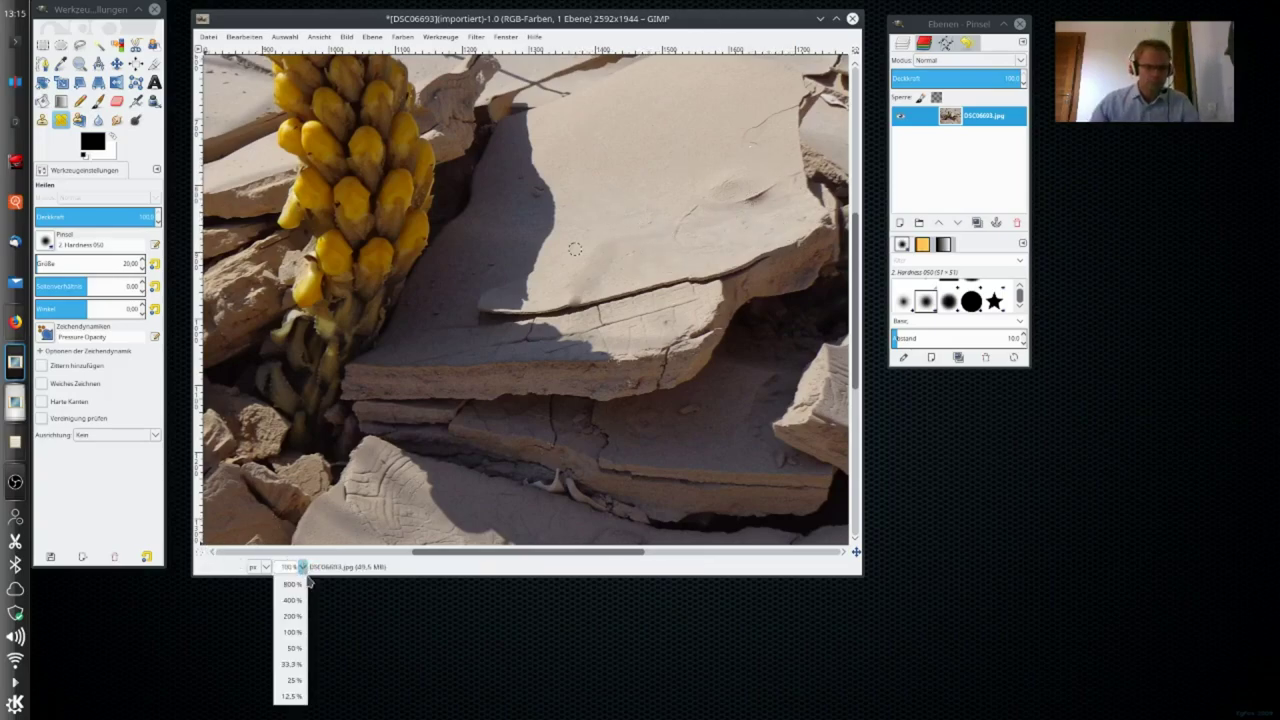
click(292, 664)
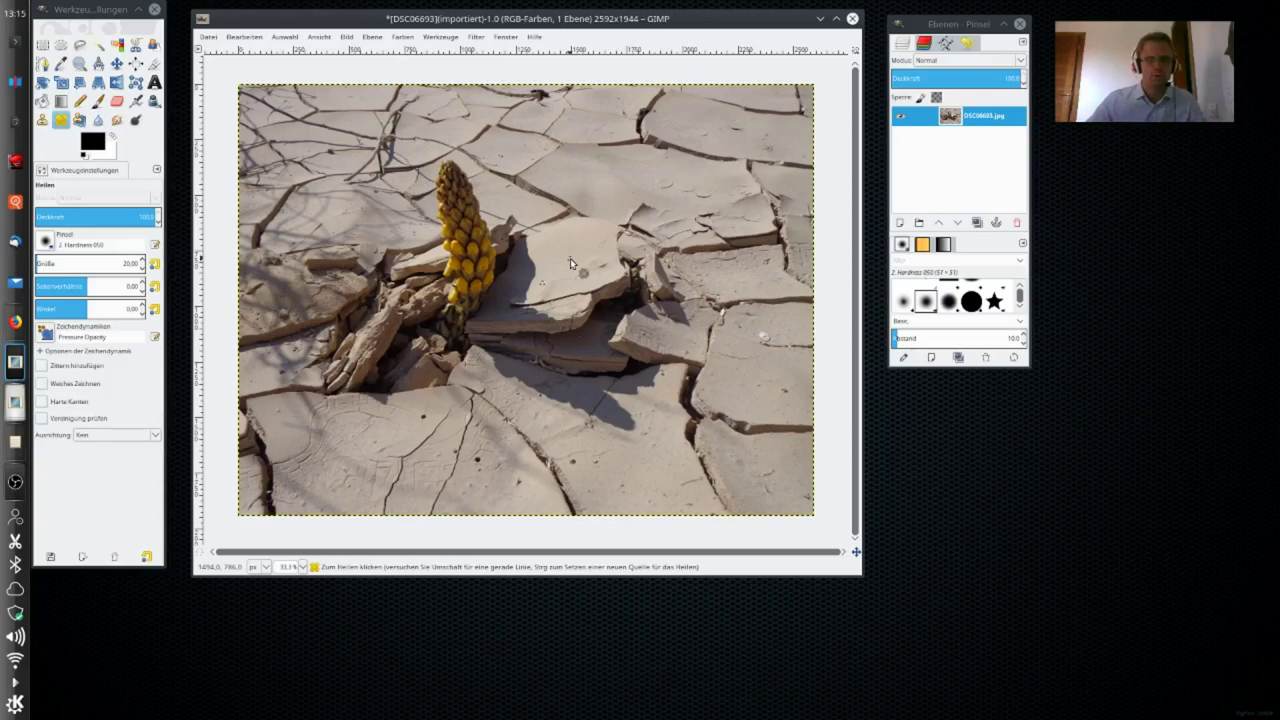
drag(729, 23, 722, 22)
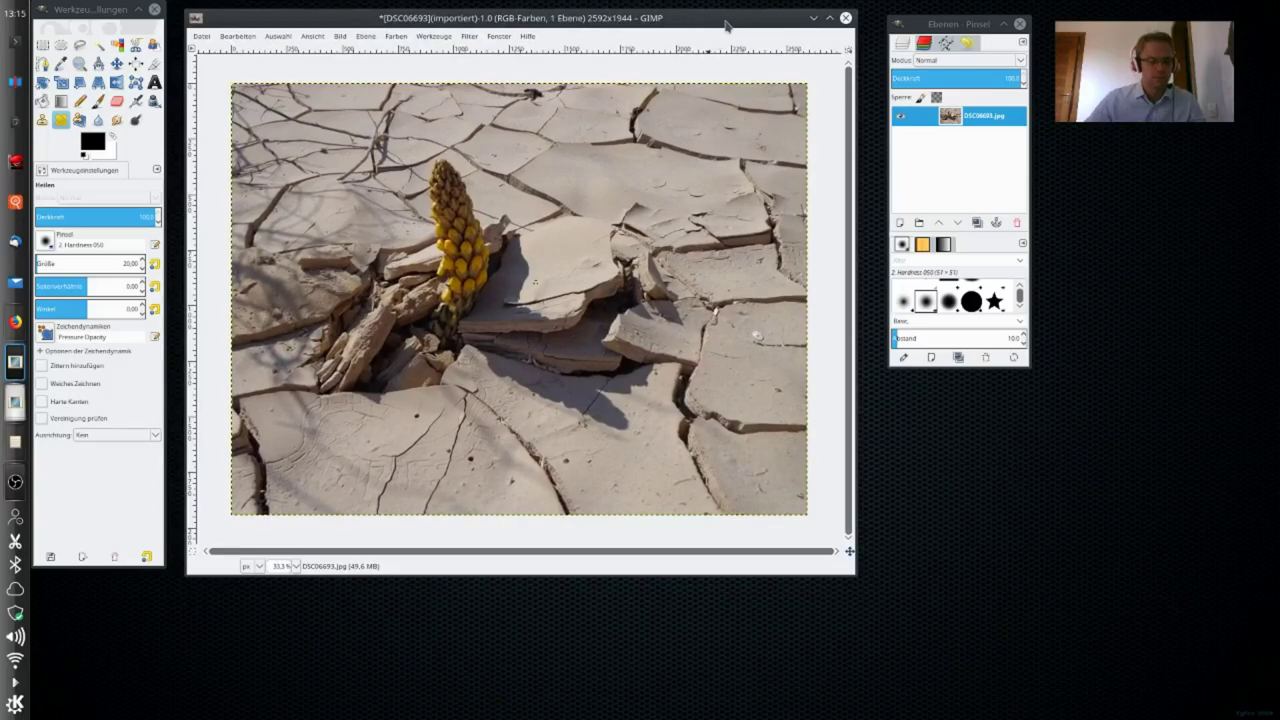
In Kate, delete the blank line and '- Heilen Werkzeug', then minimise the editor.
click(15, 443)
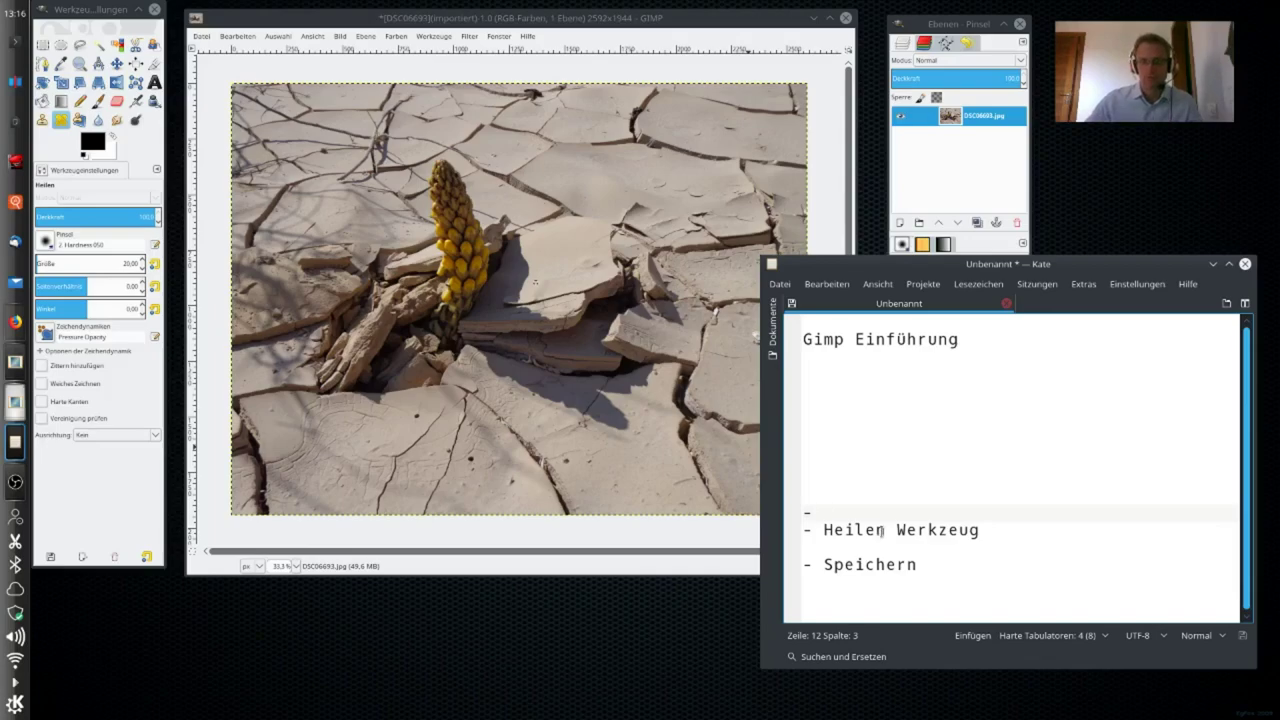
drag(805, 514, 976, 530)
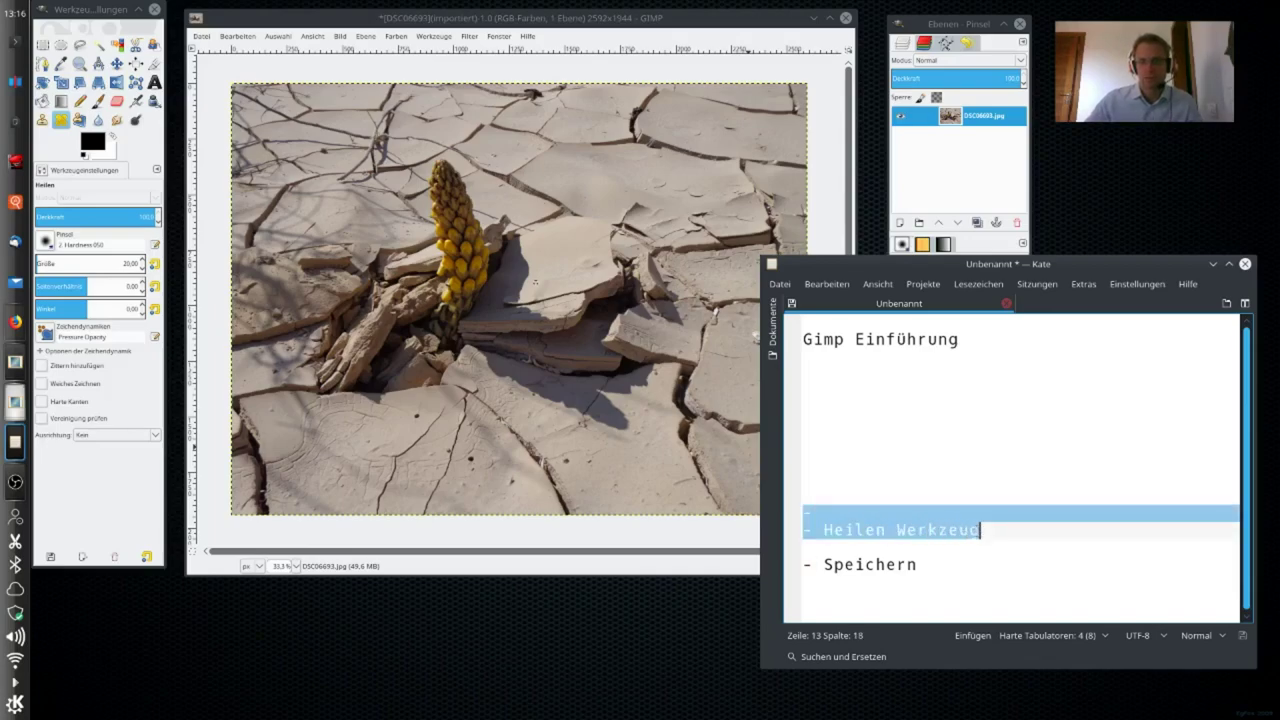
key(BackSpace)
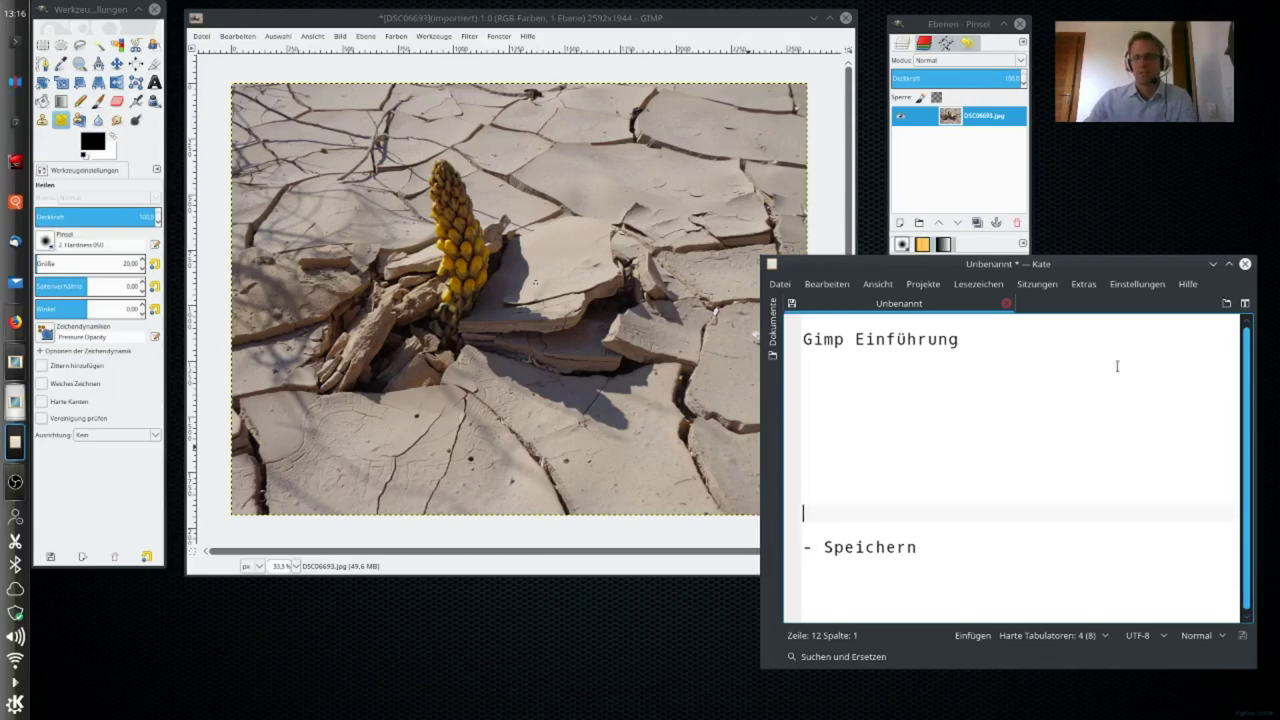
click(1212, 265)
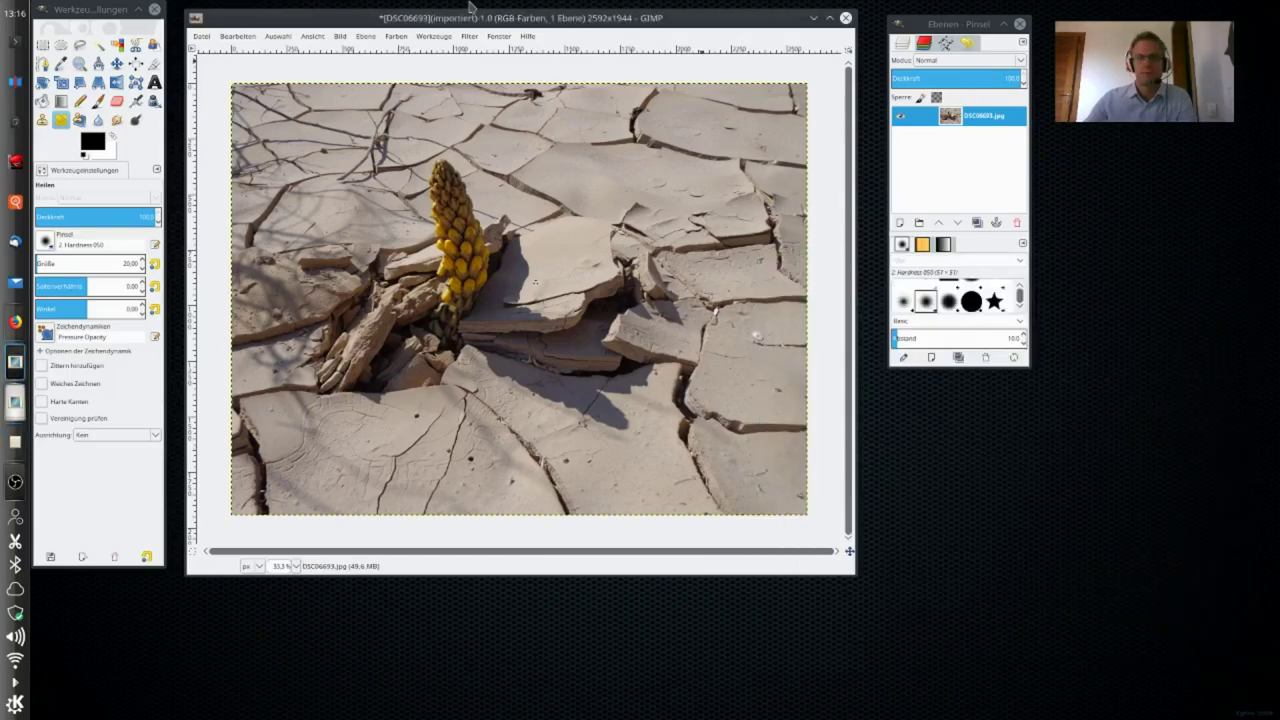
click(201, 36)
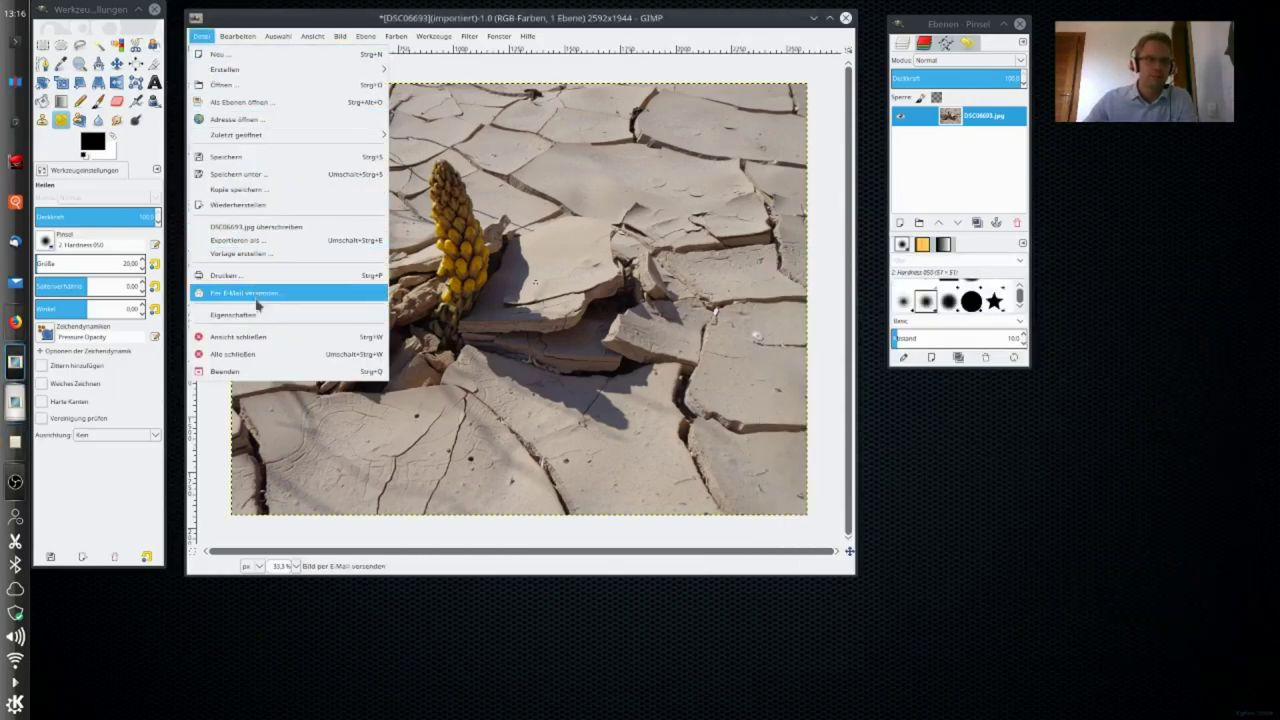
click(281, 241)
click(505, 356)
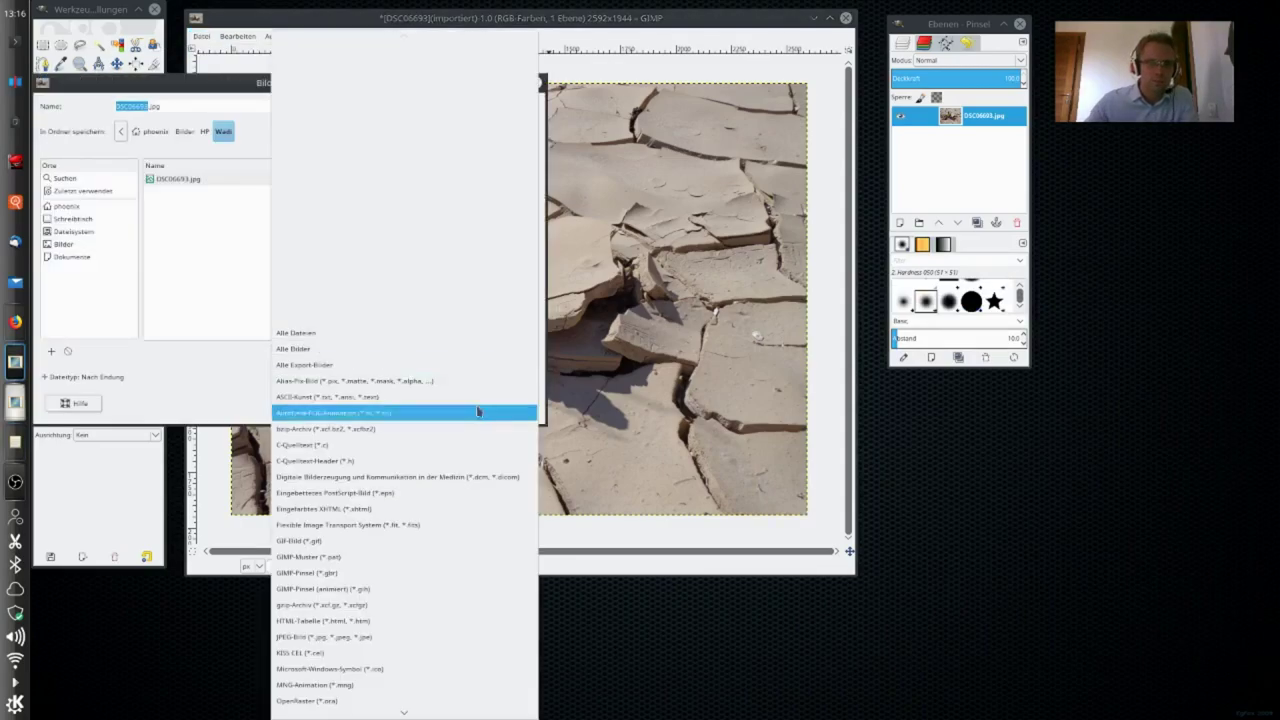
click(241, 294)
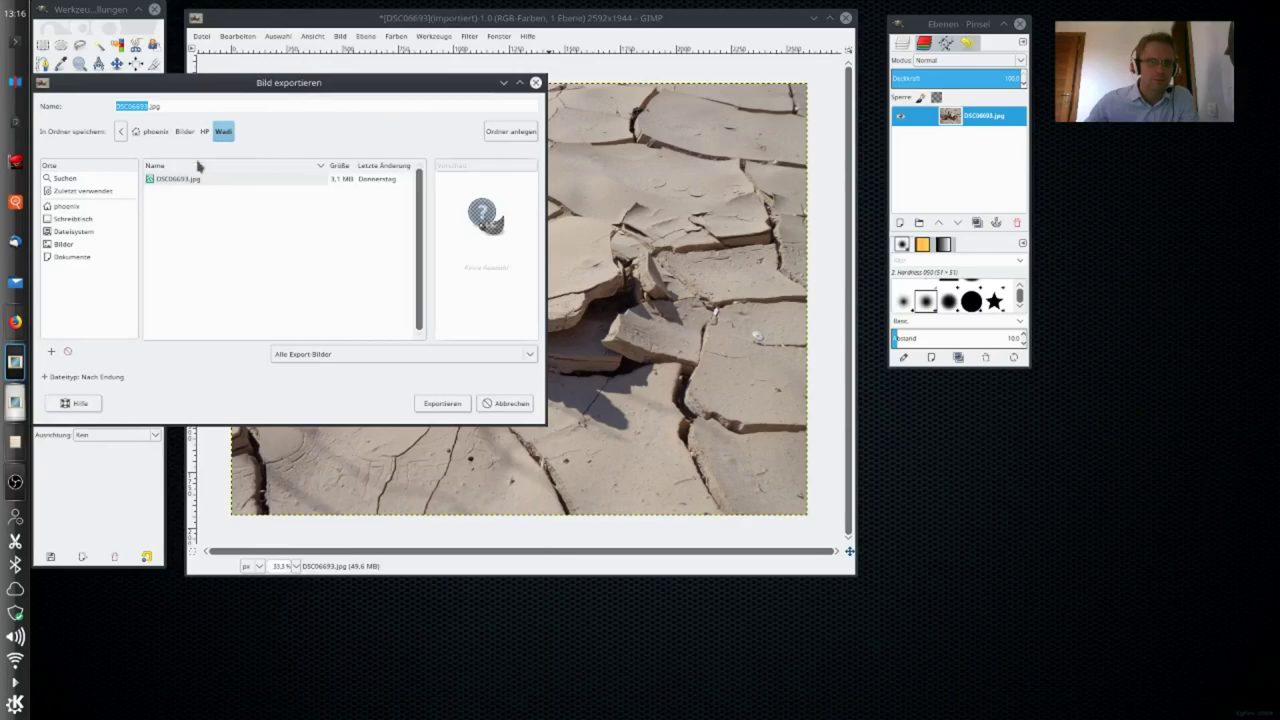
click(169, 103)
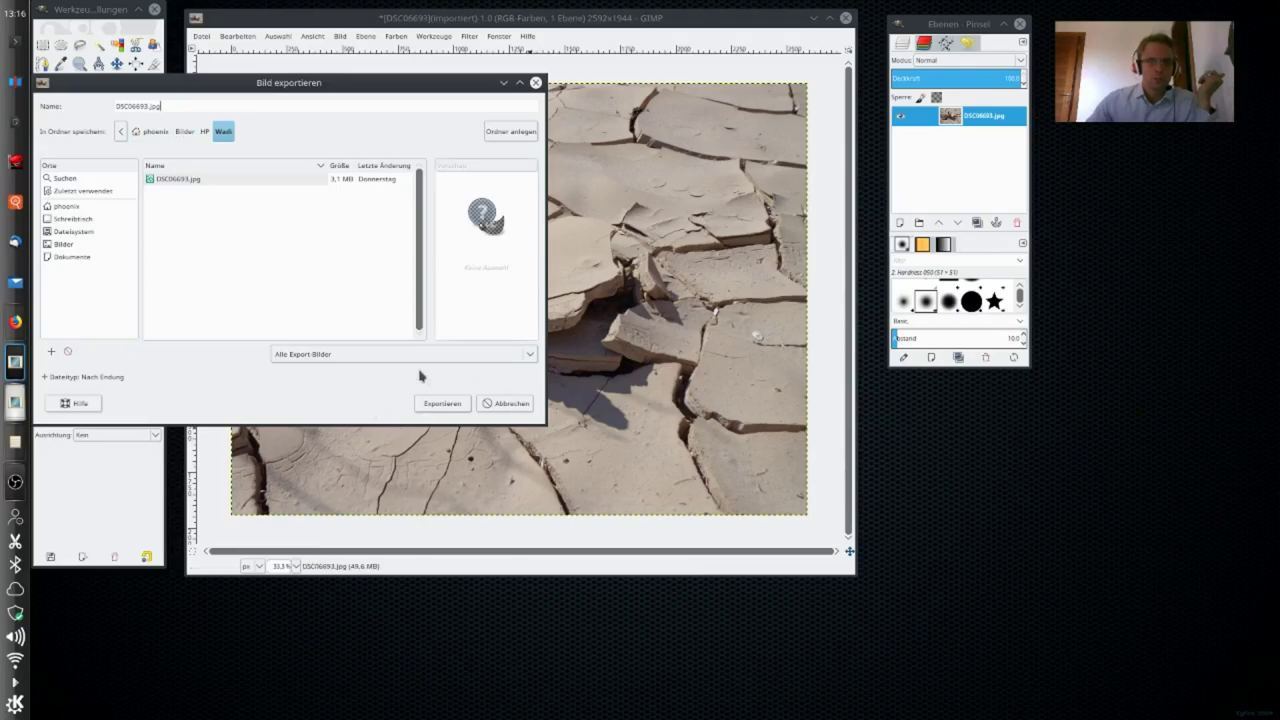
click(441, 405)
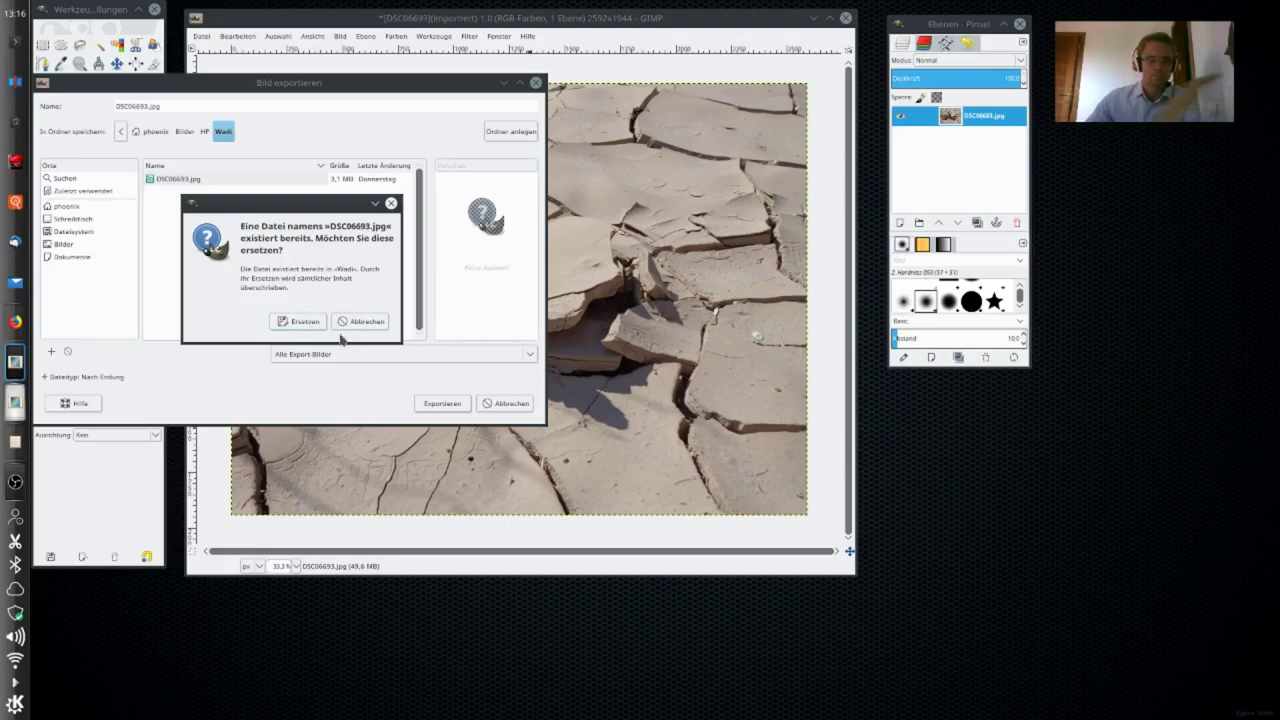
click(372, 322)
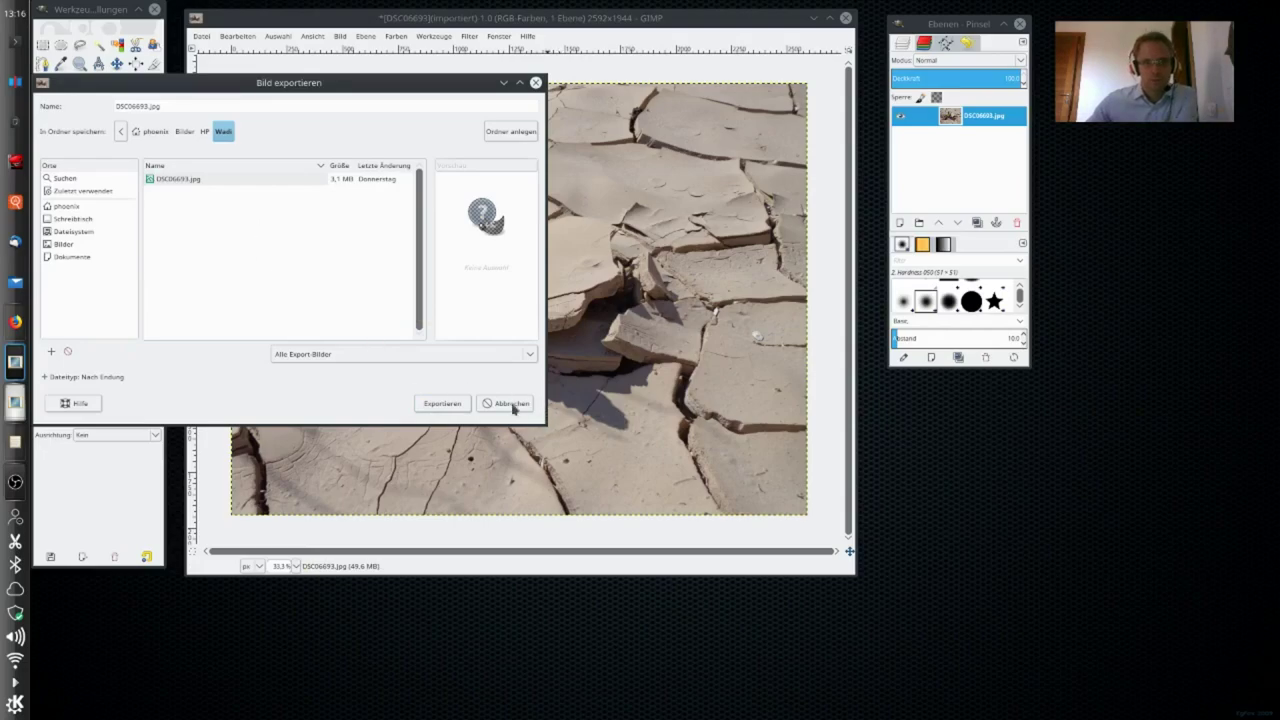
click(512, 403)
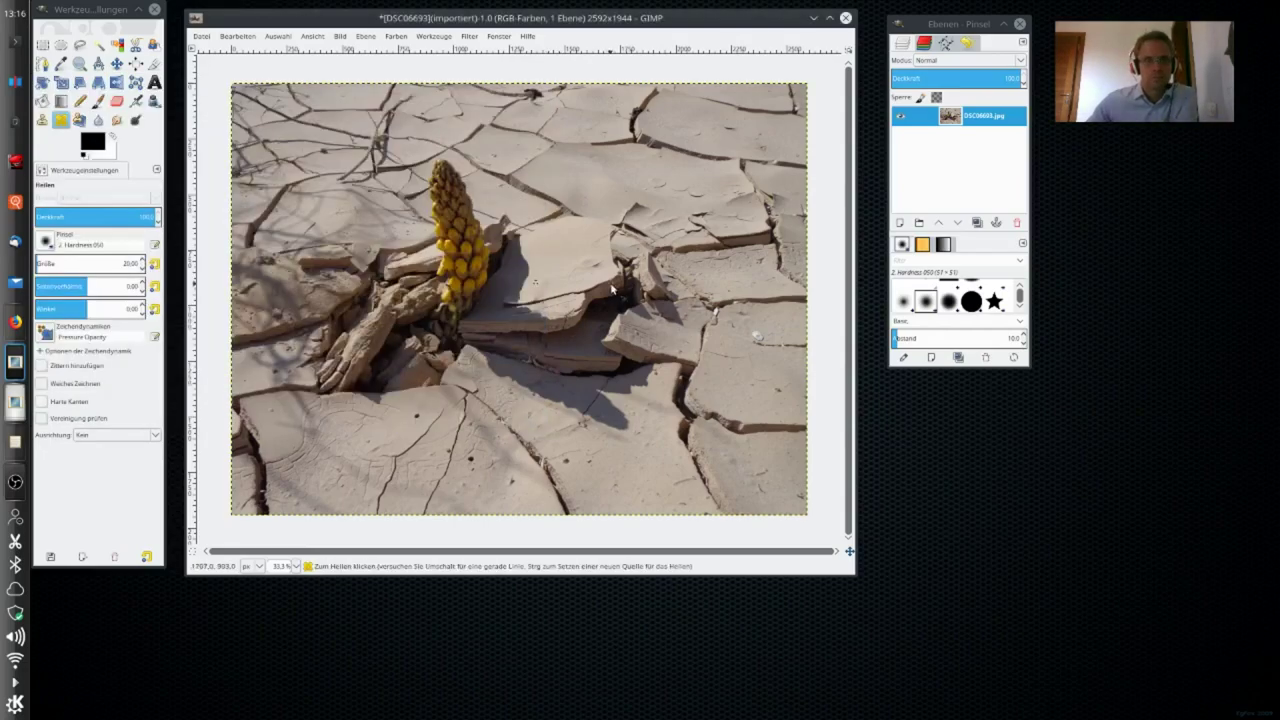
Quit GIMP from the File menu, choosing Änderungen verwerfen to discard the retouching.
click(202, 37)
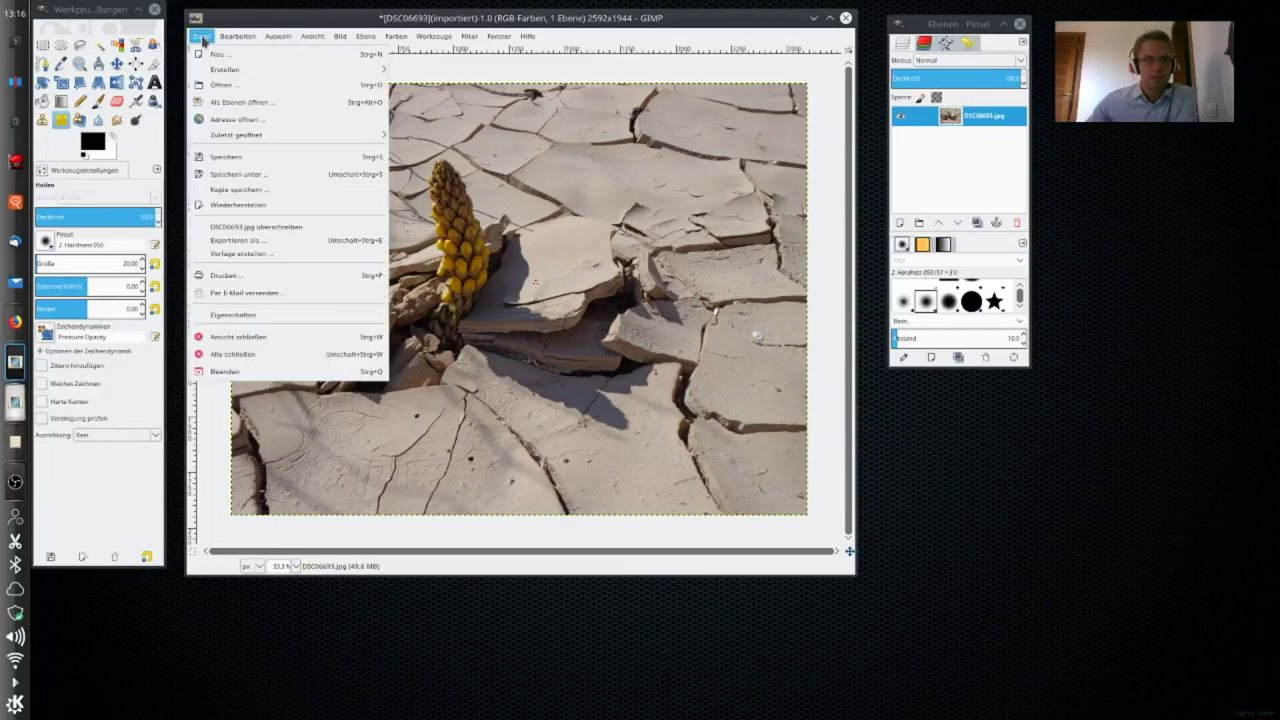
click(252, 372)
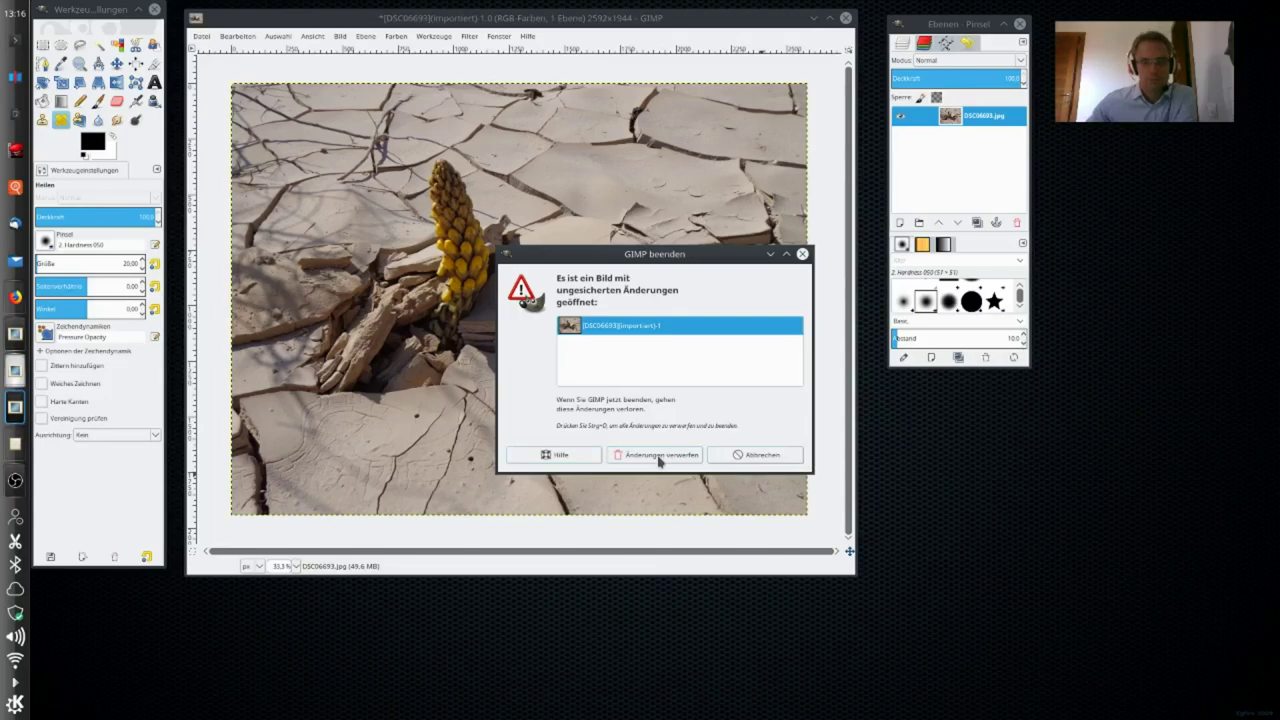
click(659, 457)
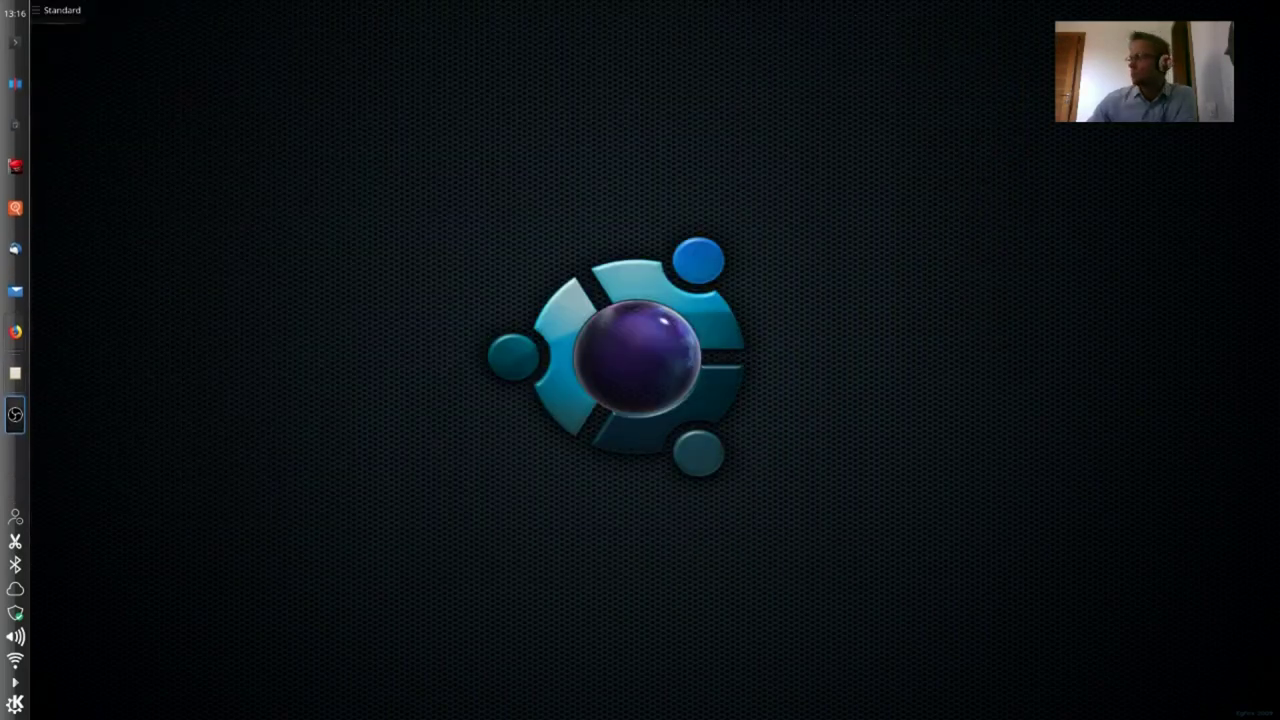